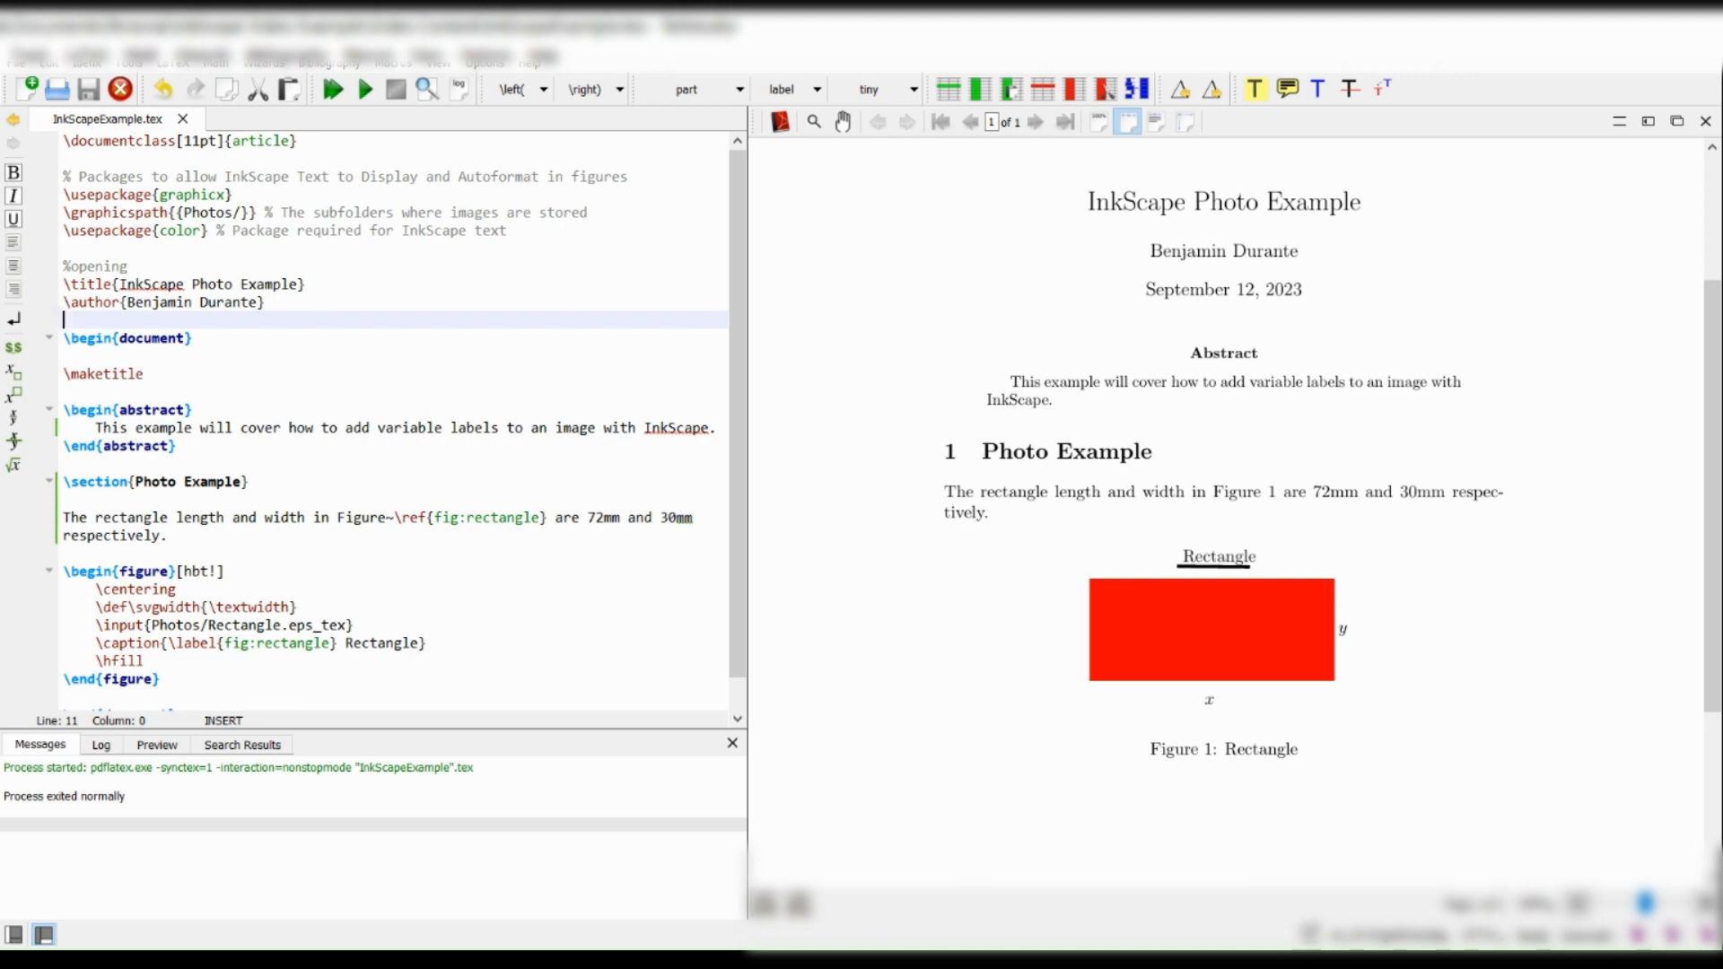
pyautogui.moveTo(589, 519); pyautogui.dragTo(684, 519)
pyautogui.click(647, 496)
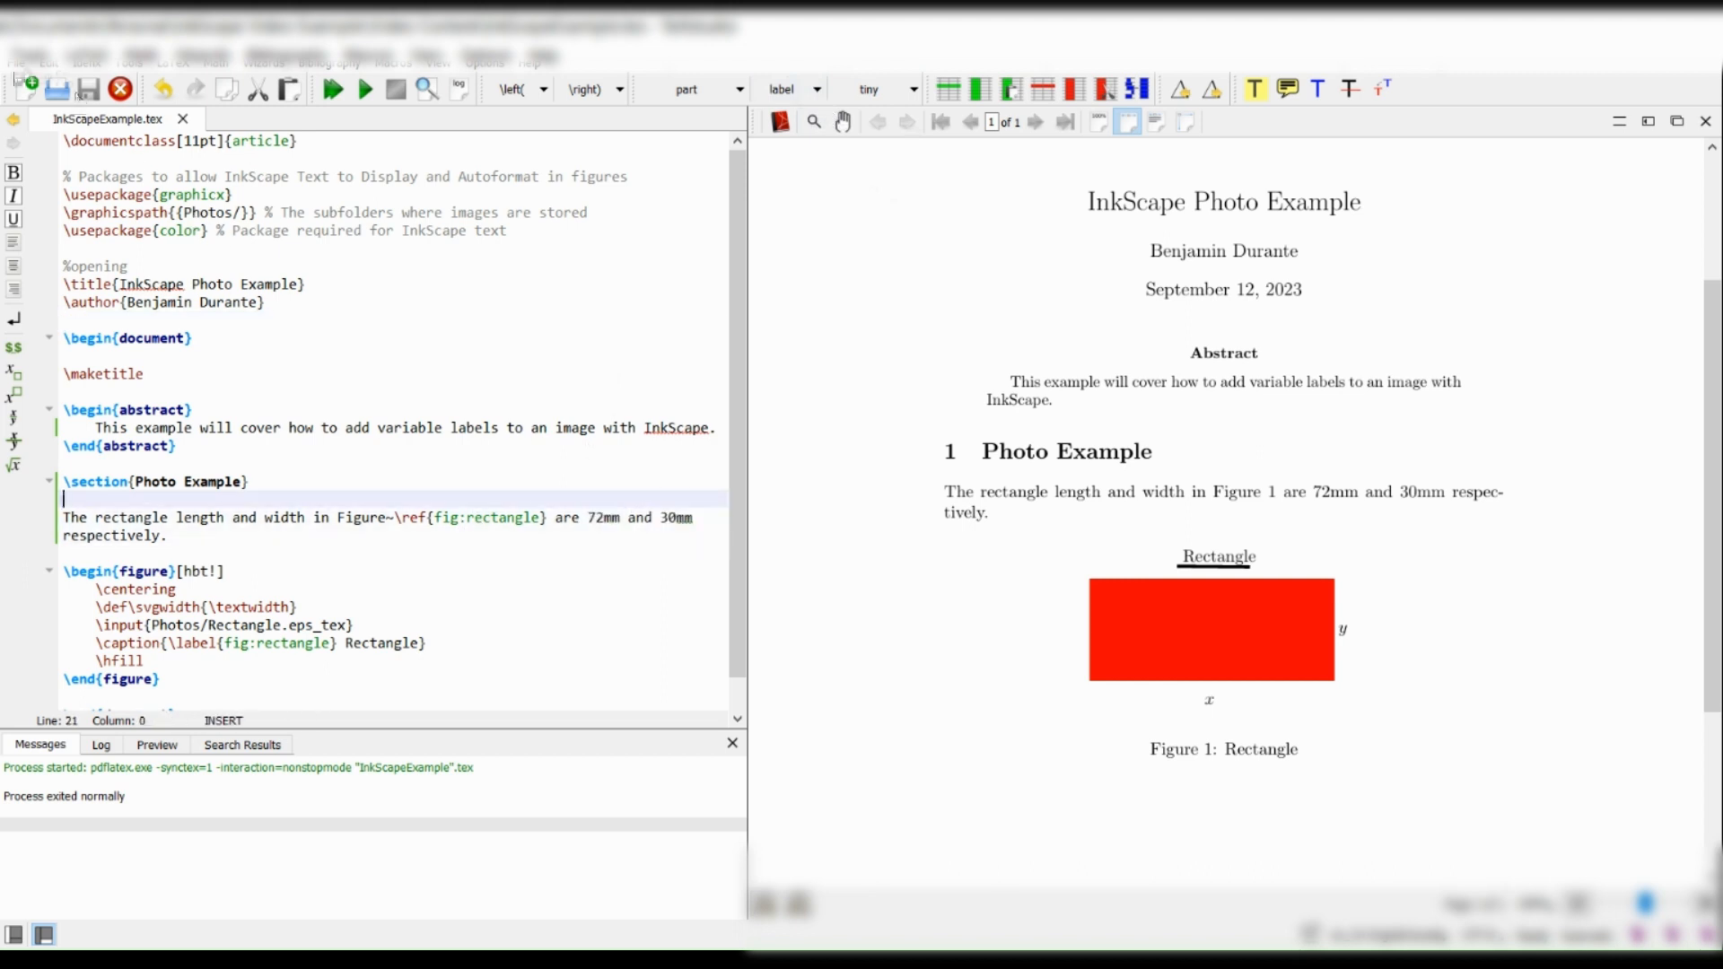
# Create a new file and define a \length command in it with the value 72mm using \newcommand.
pyautogui.click(26, 90)
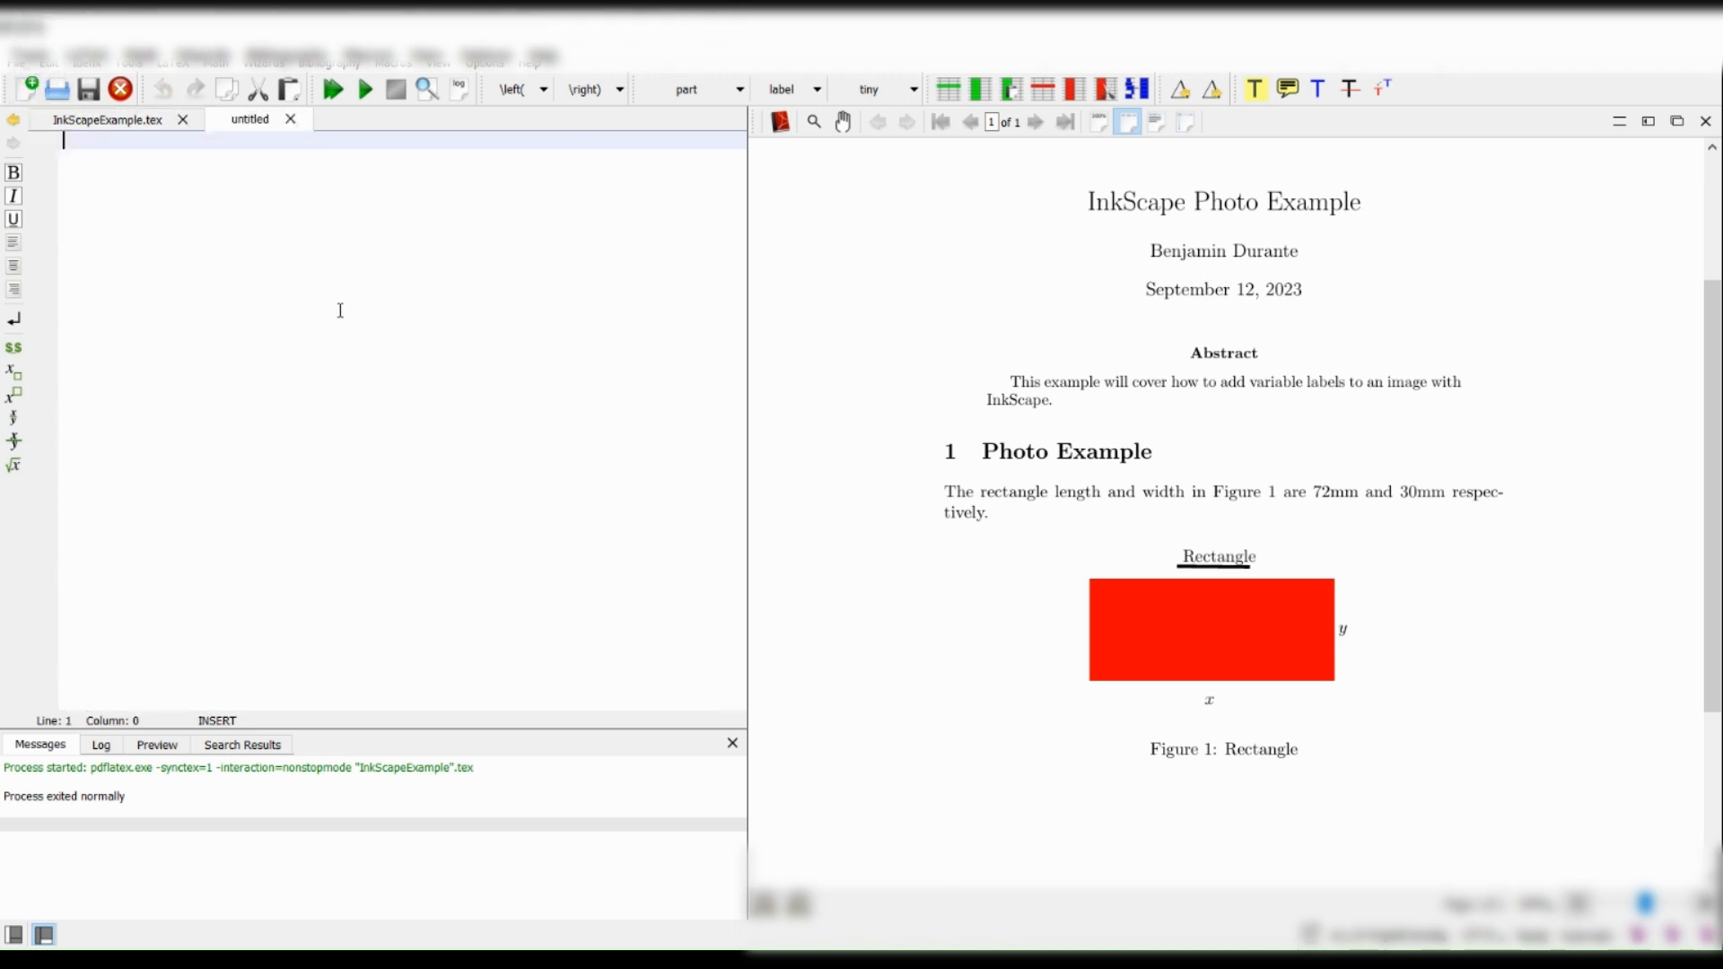
pyautogui.write('\\newcomman')
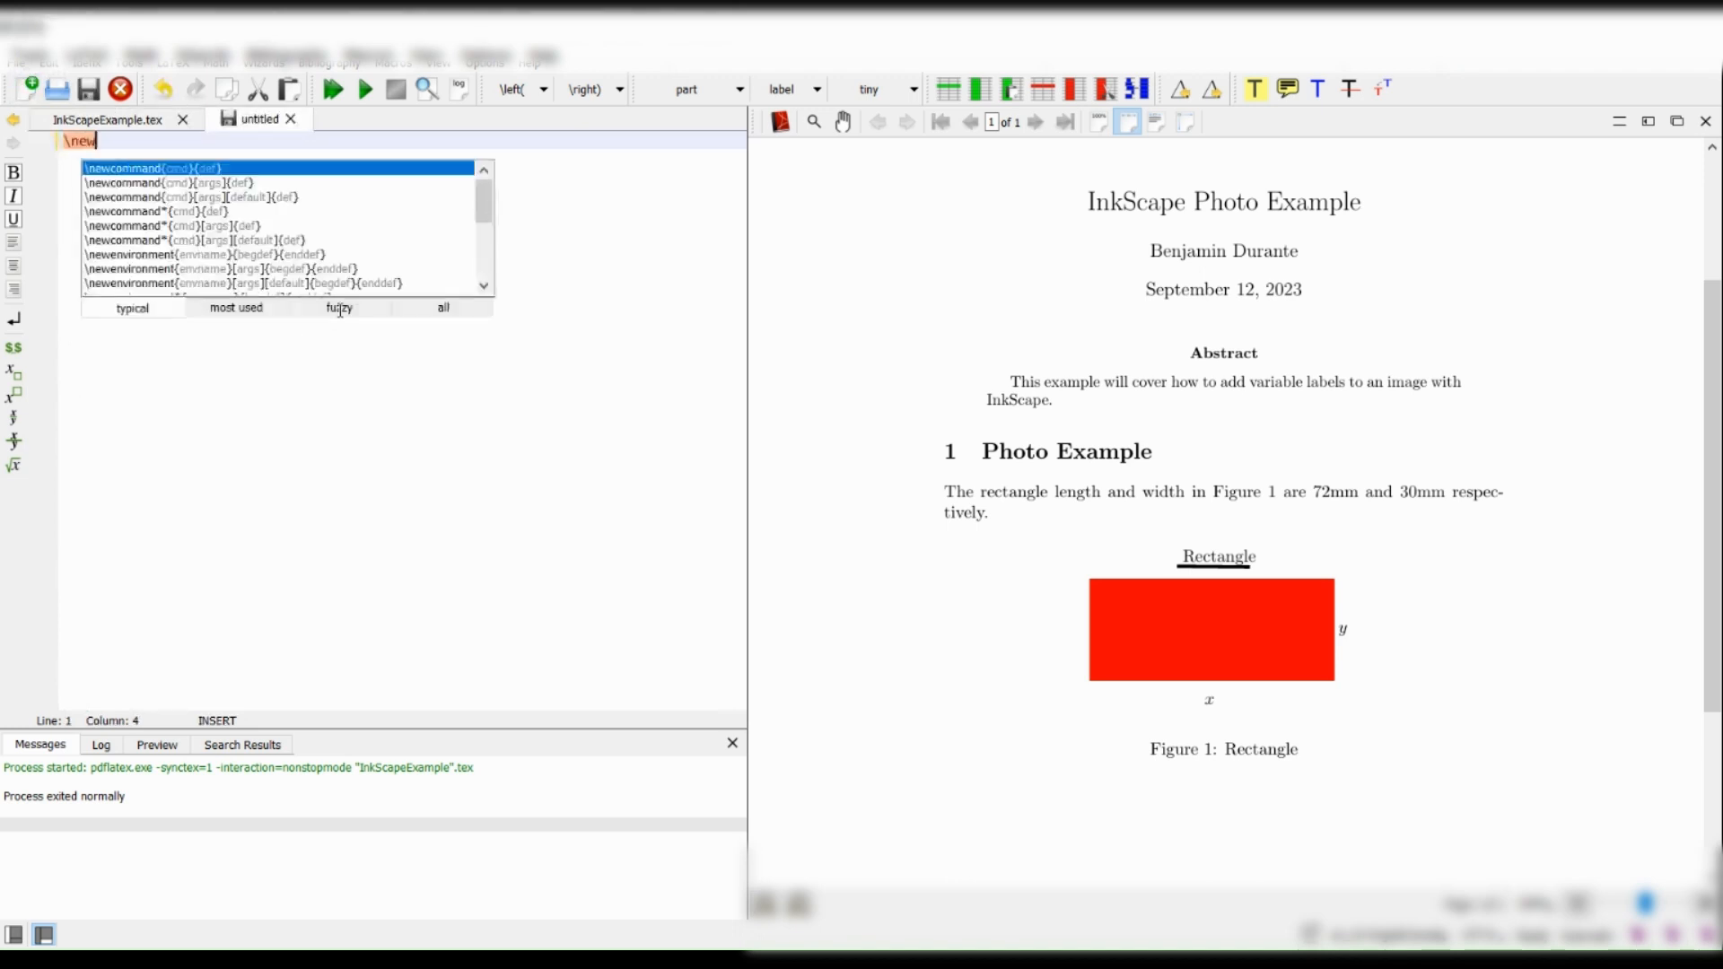
pyautogui.press('Return')
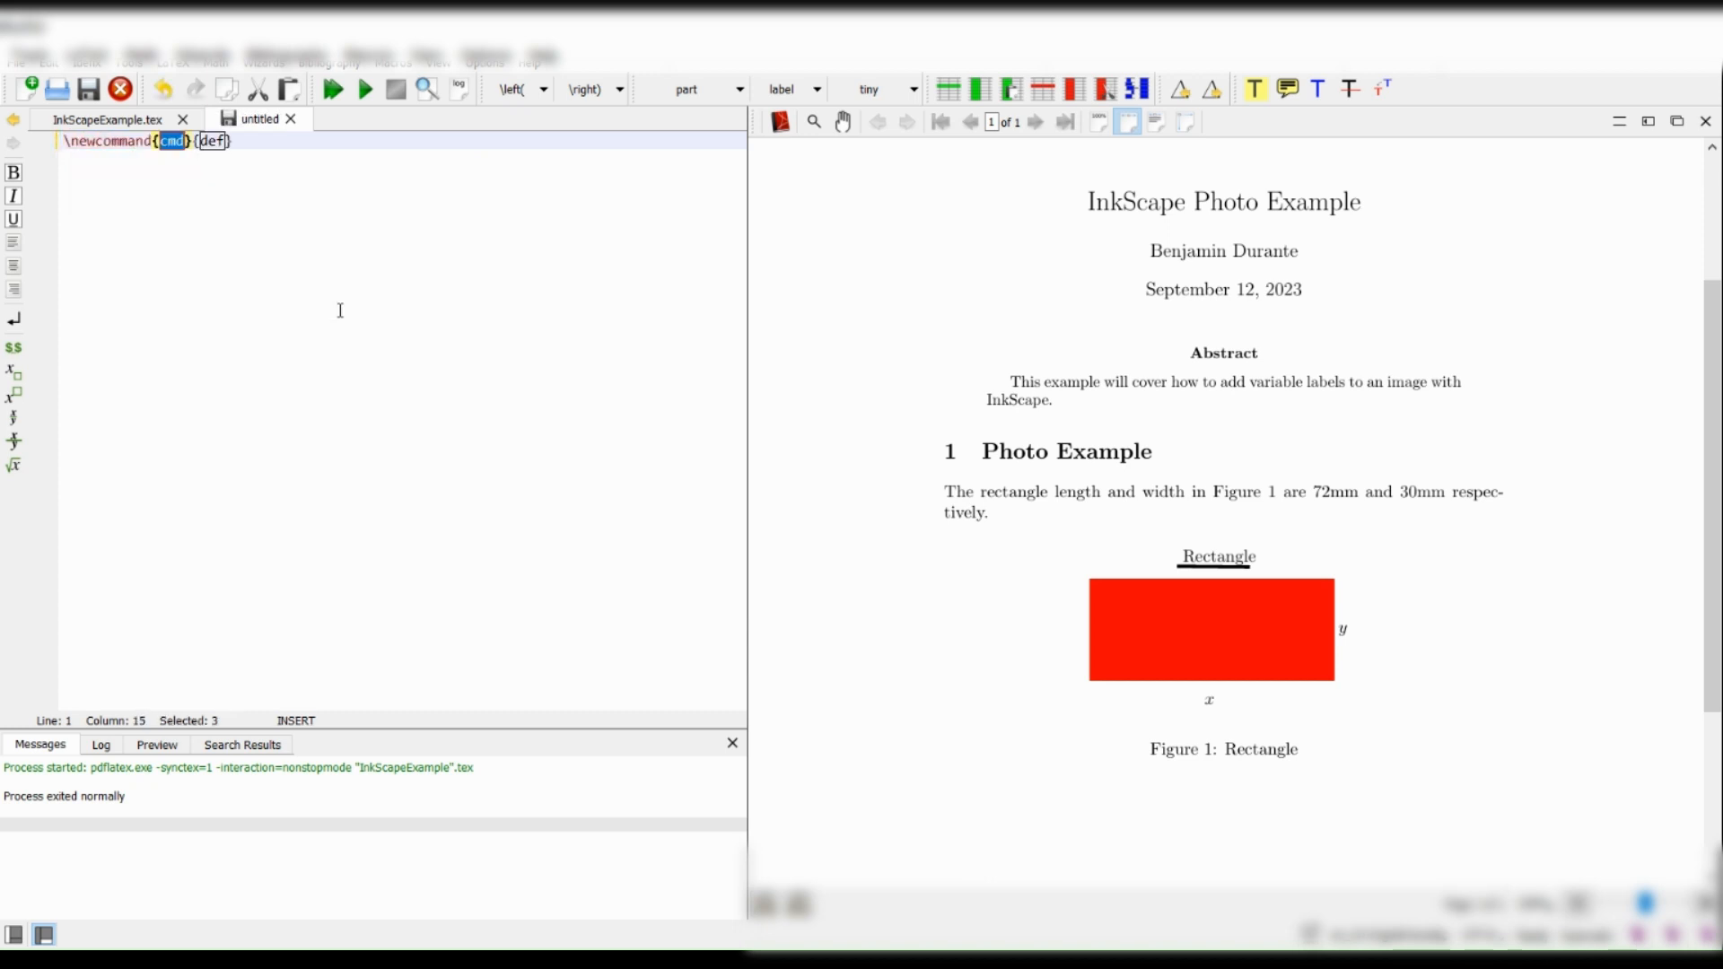
pyautogui.write('\\')
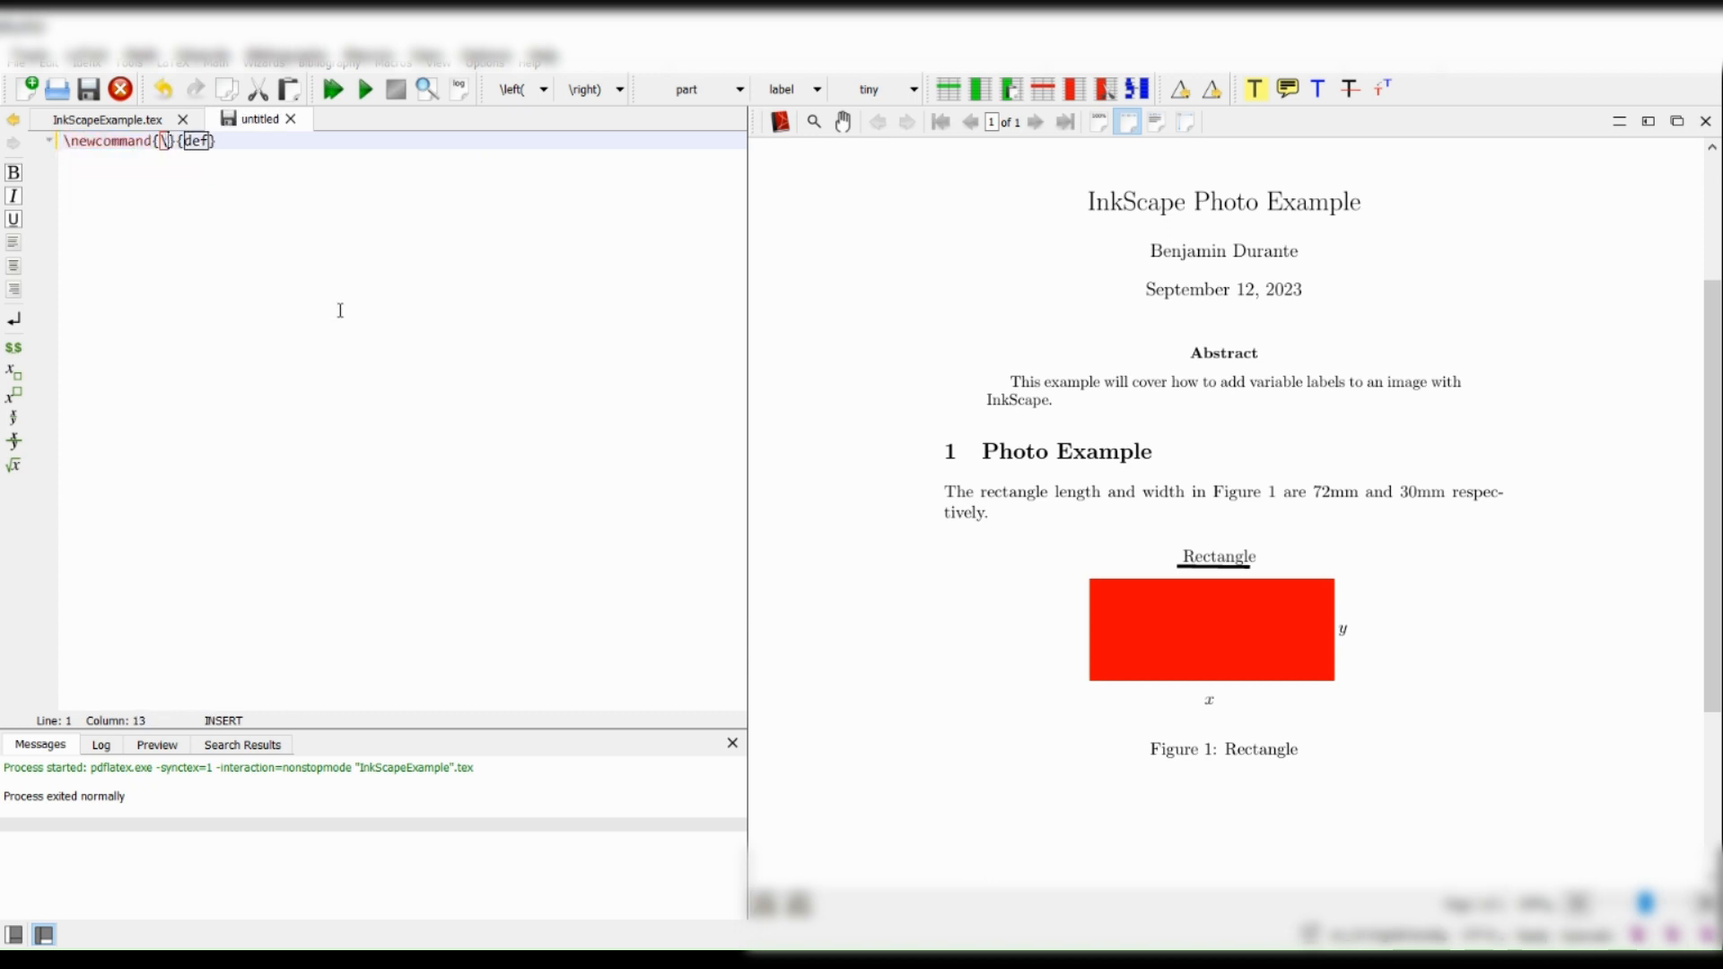
pyautogui.write('length')
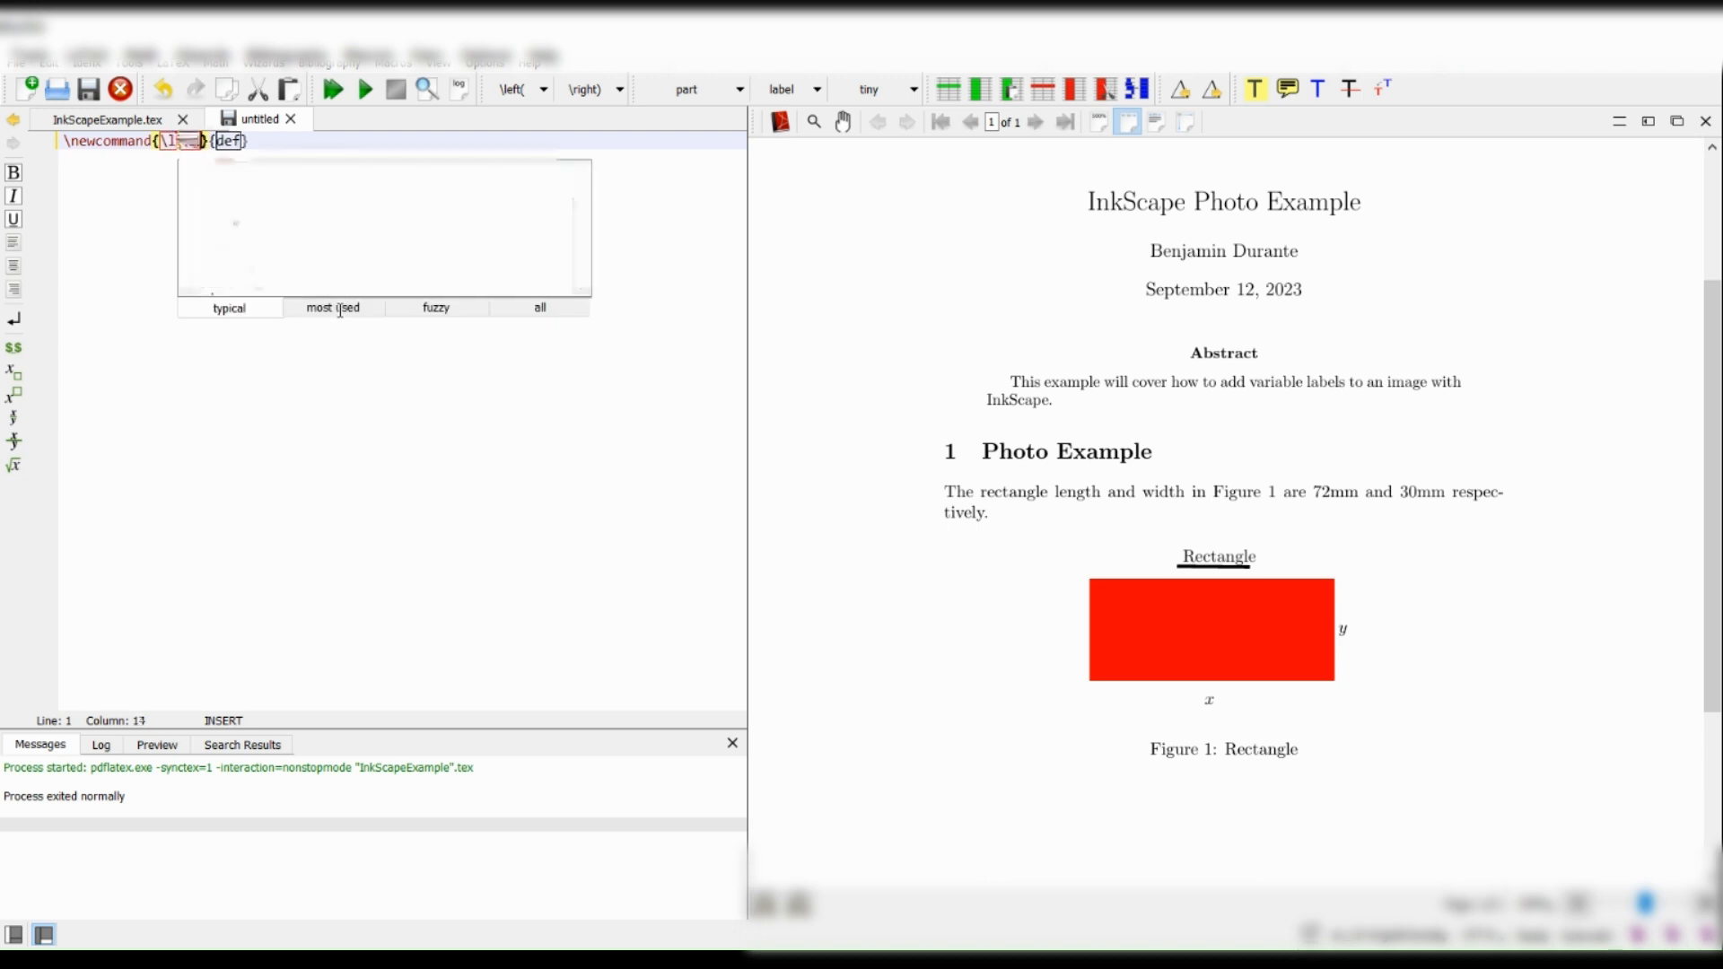
pyautogui.doubleClick(247, 142)
pyautogui.write('72mm')
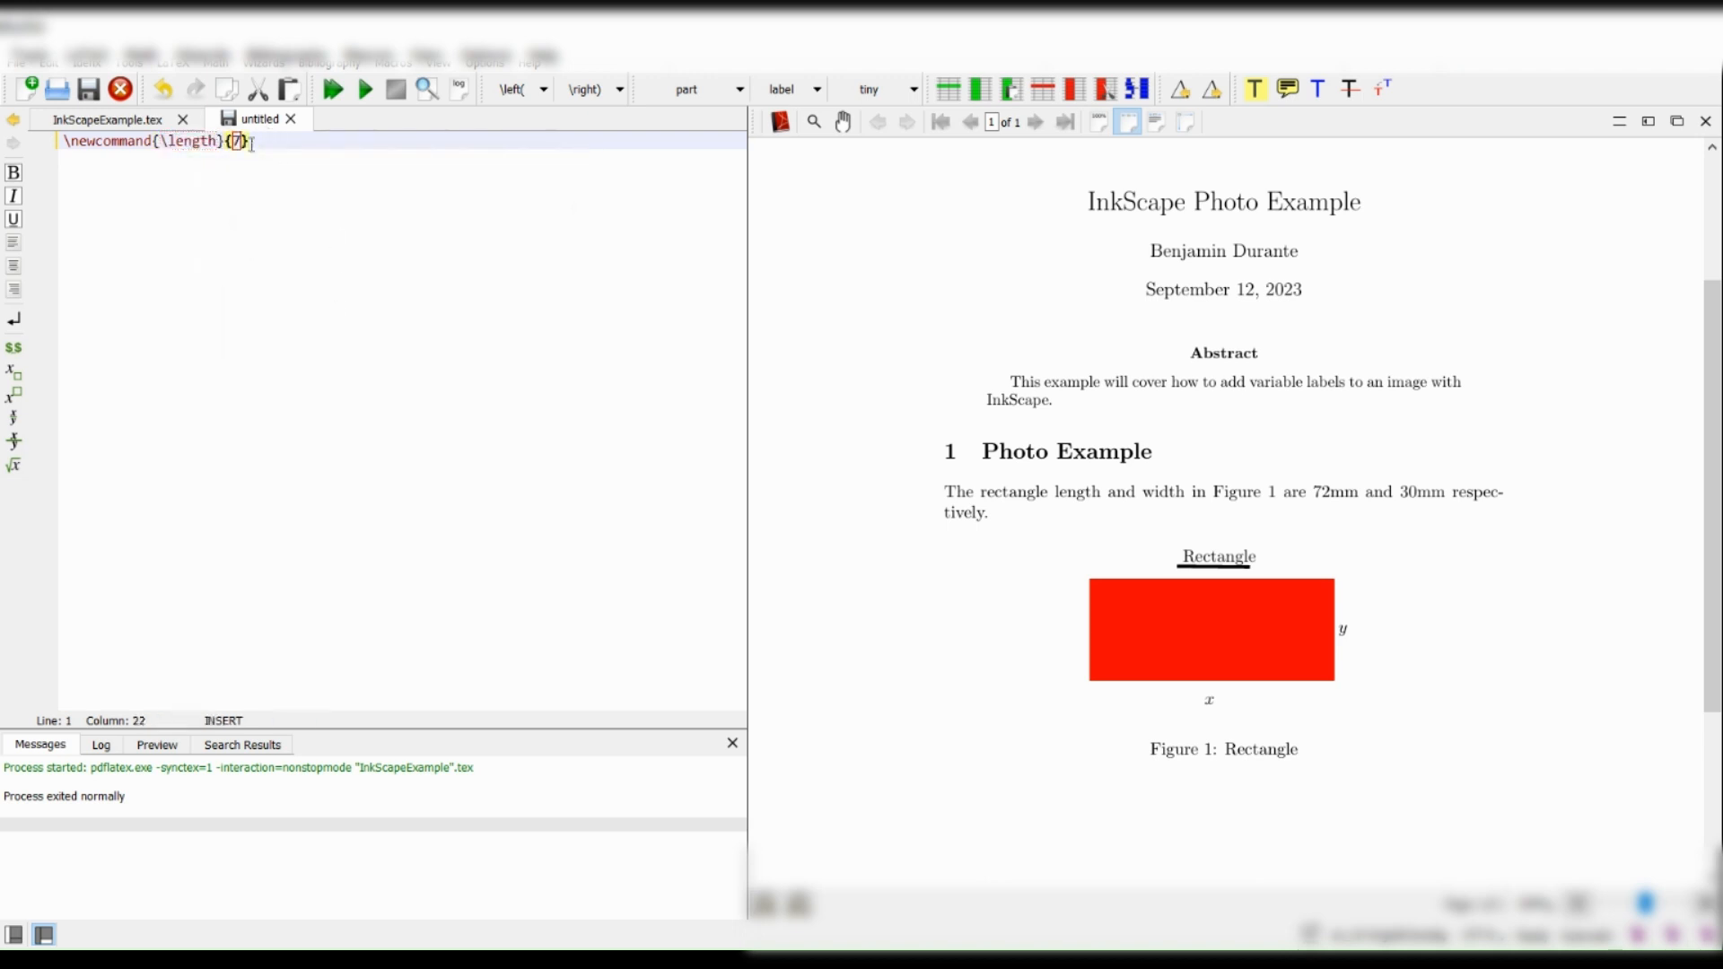
pyautogui.press('Right')
# Duplicate the \length definition onto a second line and change the copy to \width with the value 30mm.
pyautogui.tripleClick(193, 141)
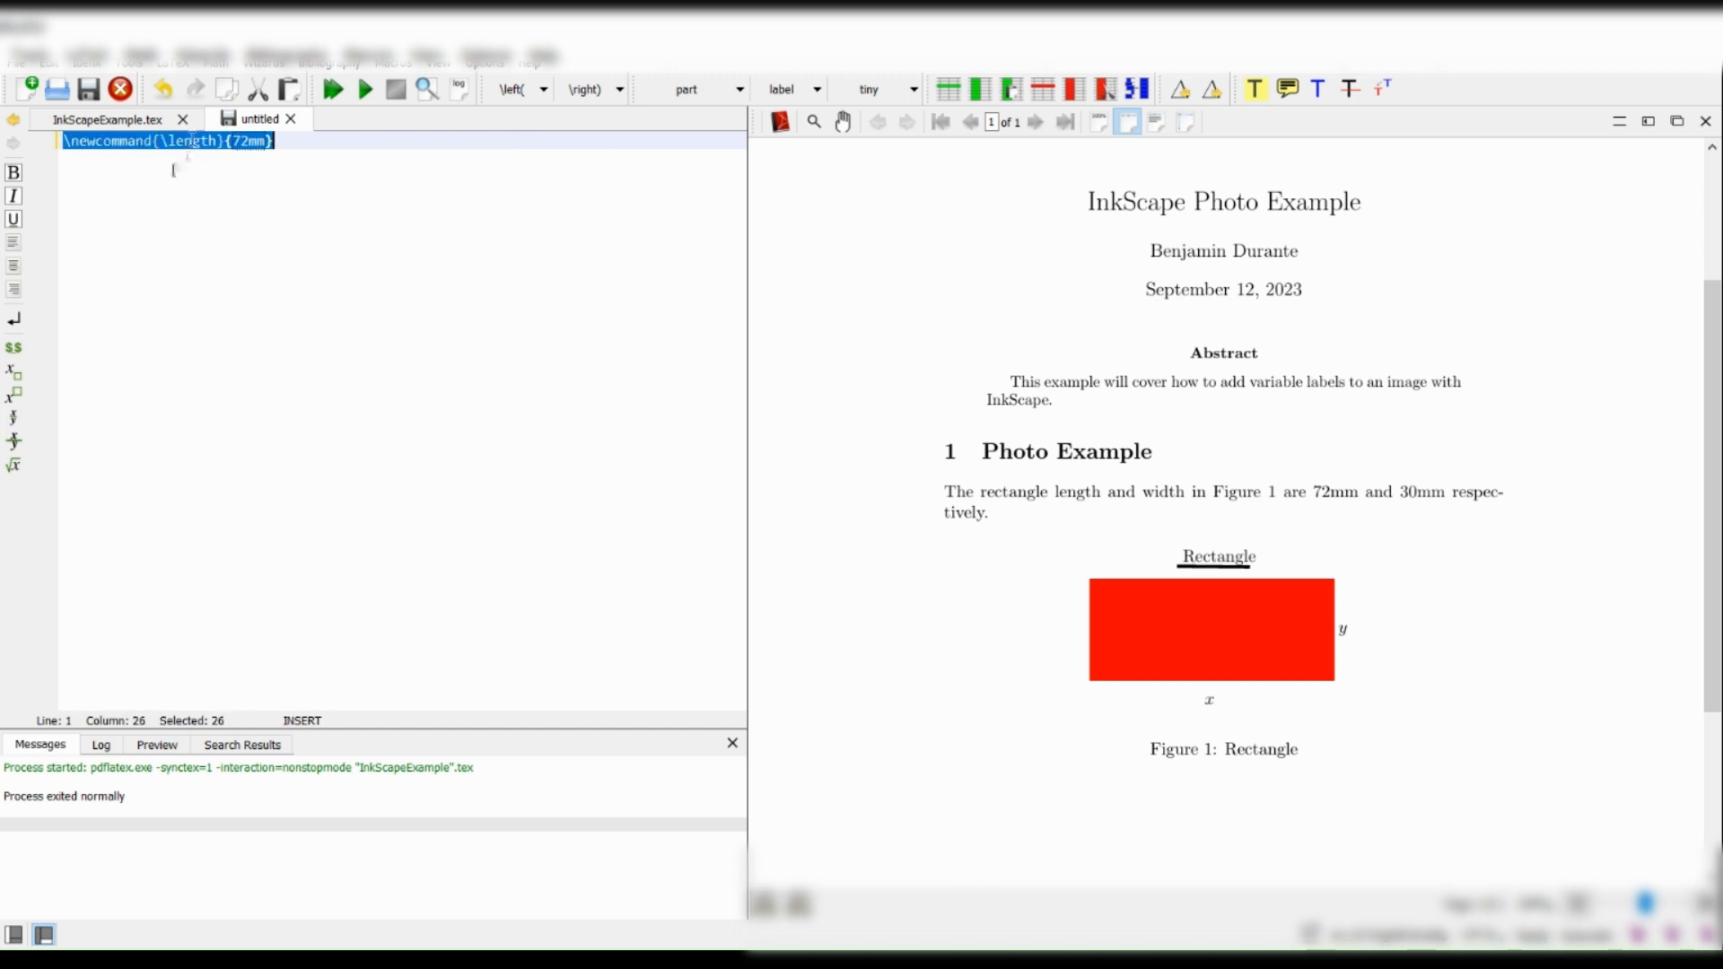
pyautogui.hotkey('ctrl', 'c')
pyautogui.press('End')
pyautogui.press('Return')
pyautogui.hotkey('ctrl', 'v')
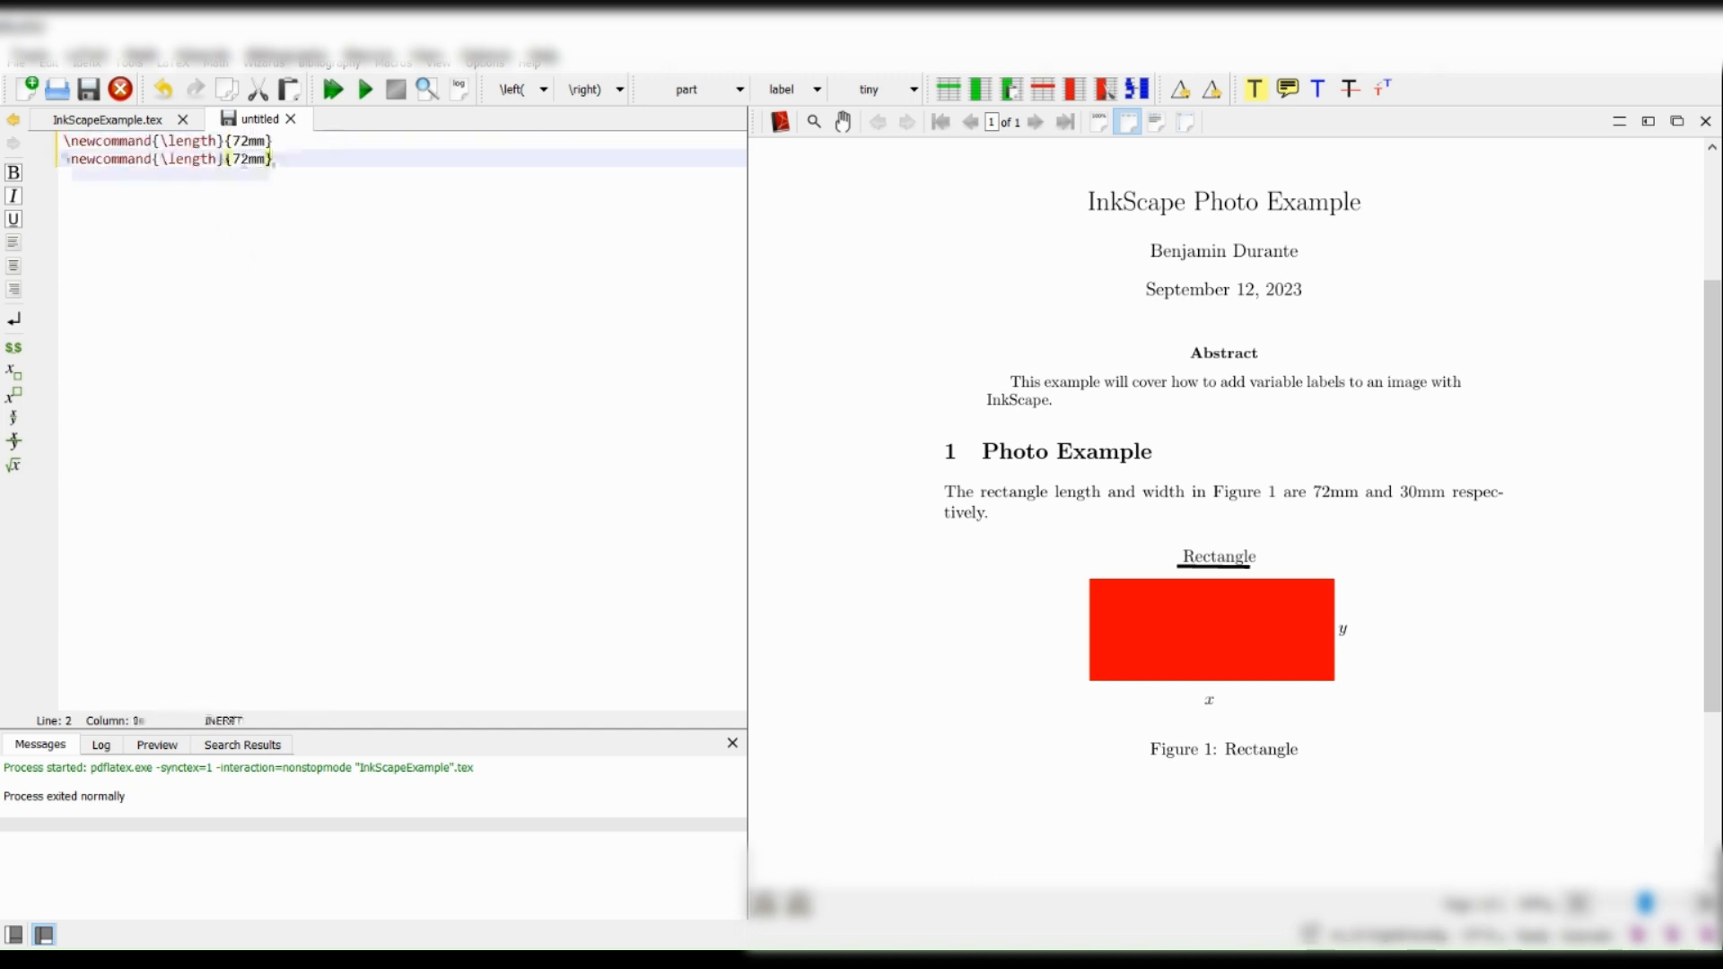
pyautogui.doubleClick(193, 159)
pyautogui.write('w')
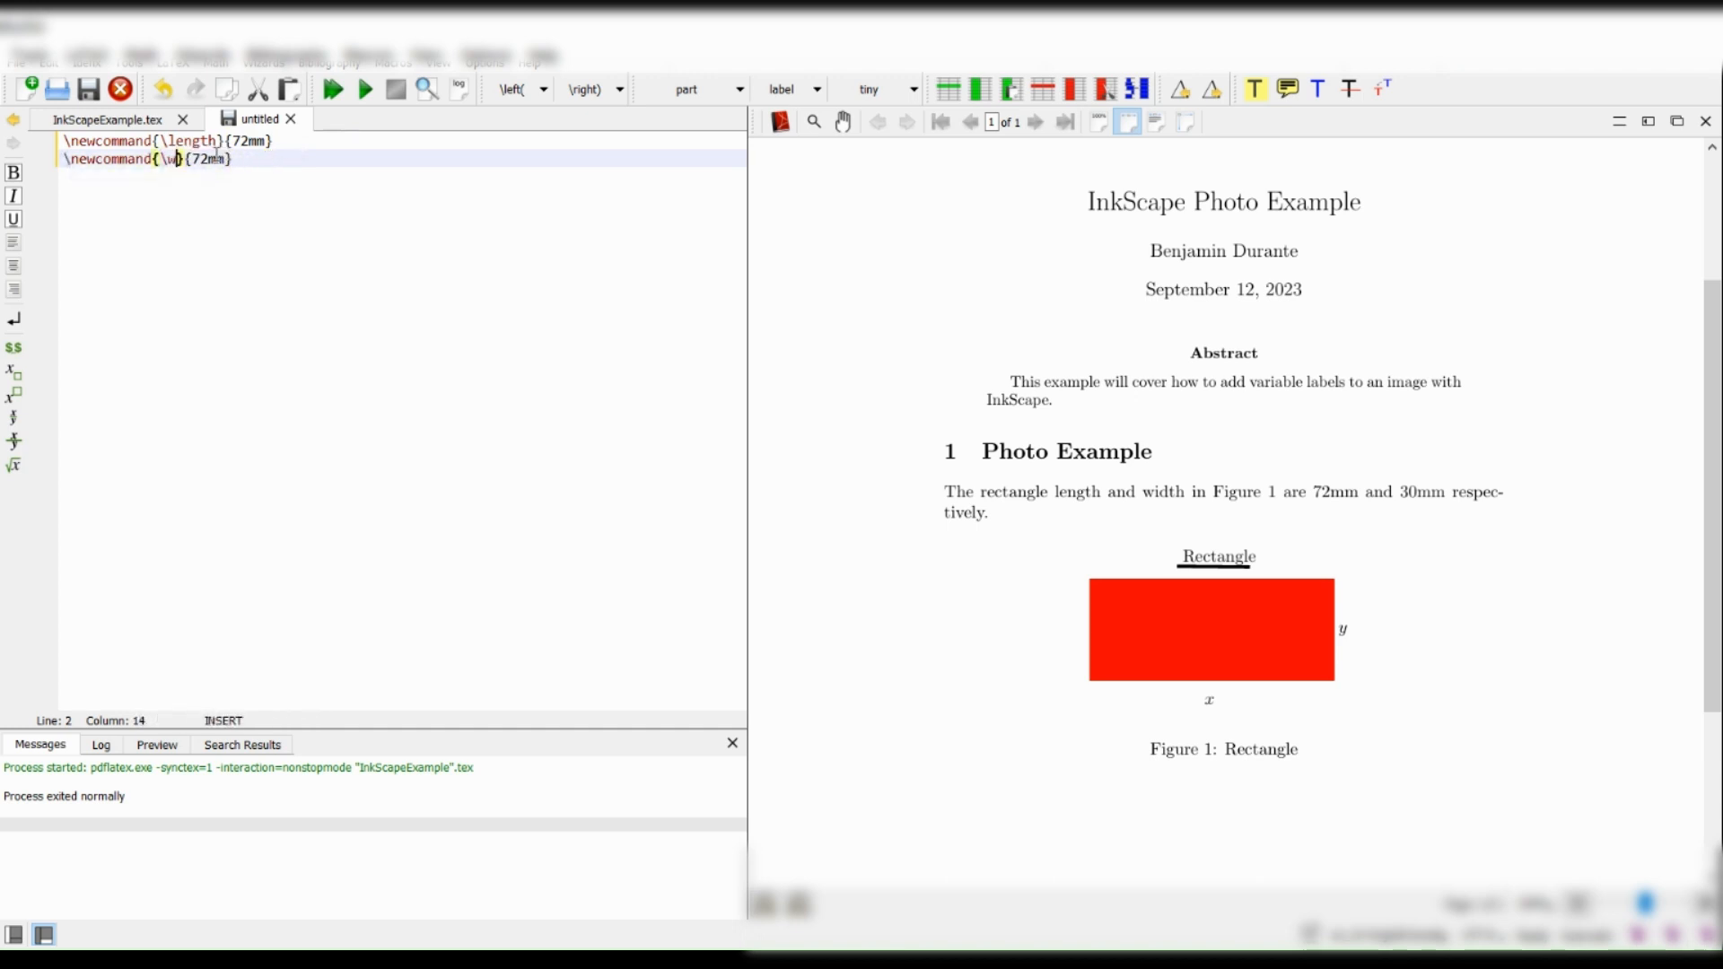
pyautogui.write('idth')
pyautogui.moveTo(224, 159); pyautogui.dragTo(241, 159)
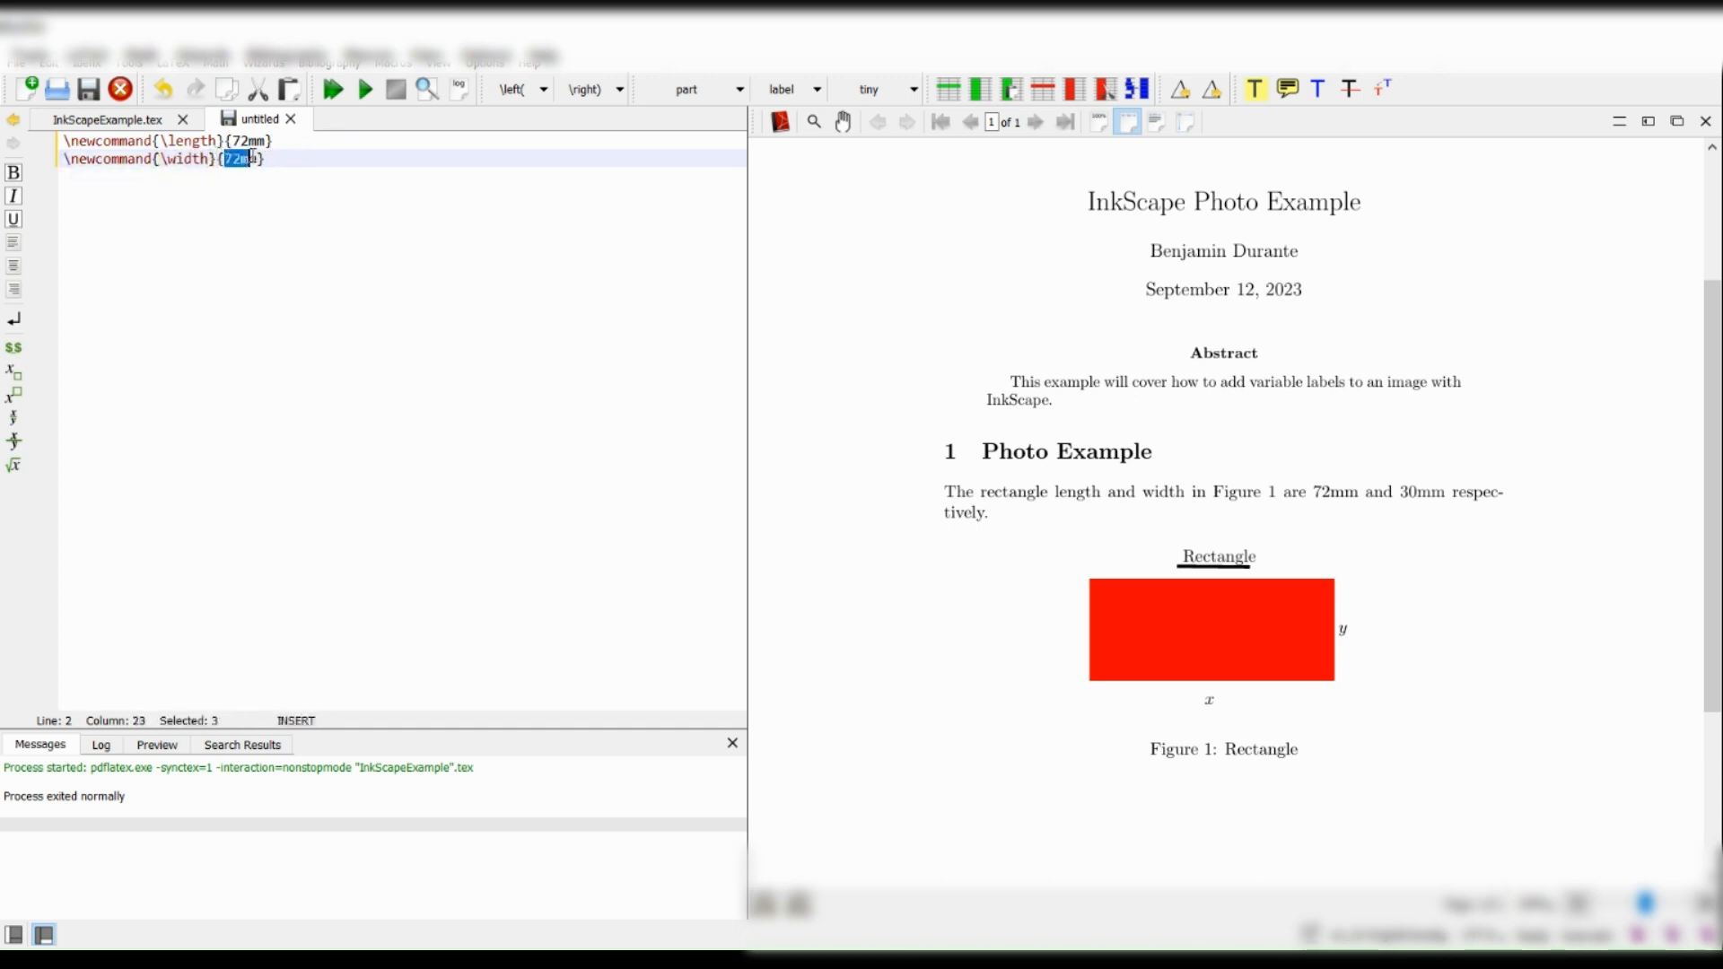
pyautogui.write('30')
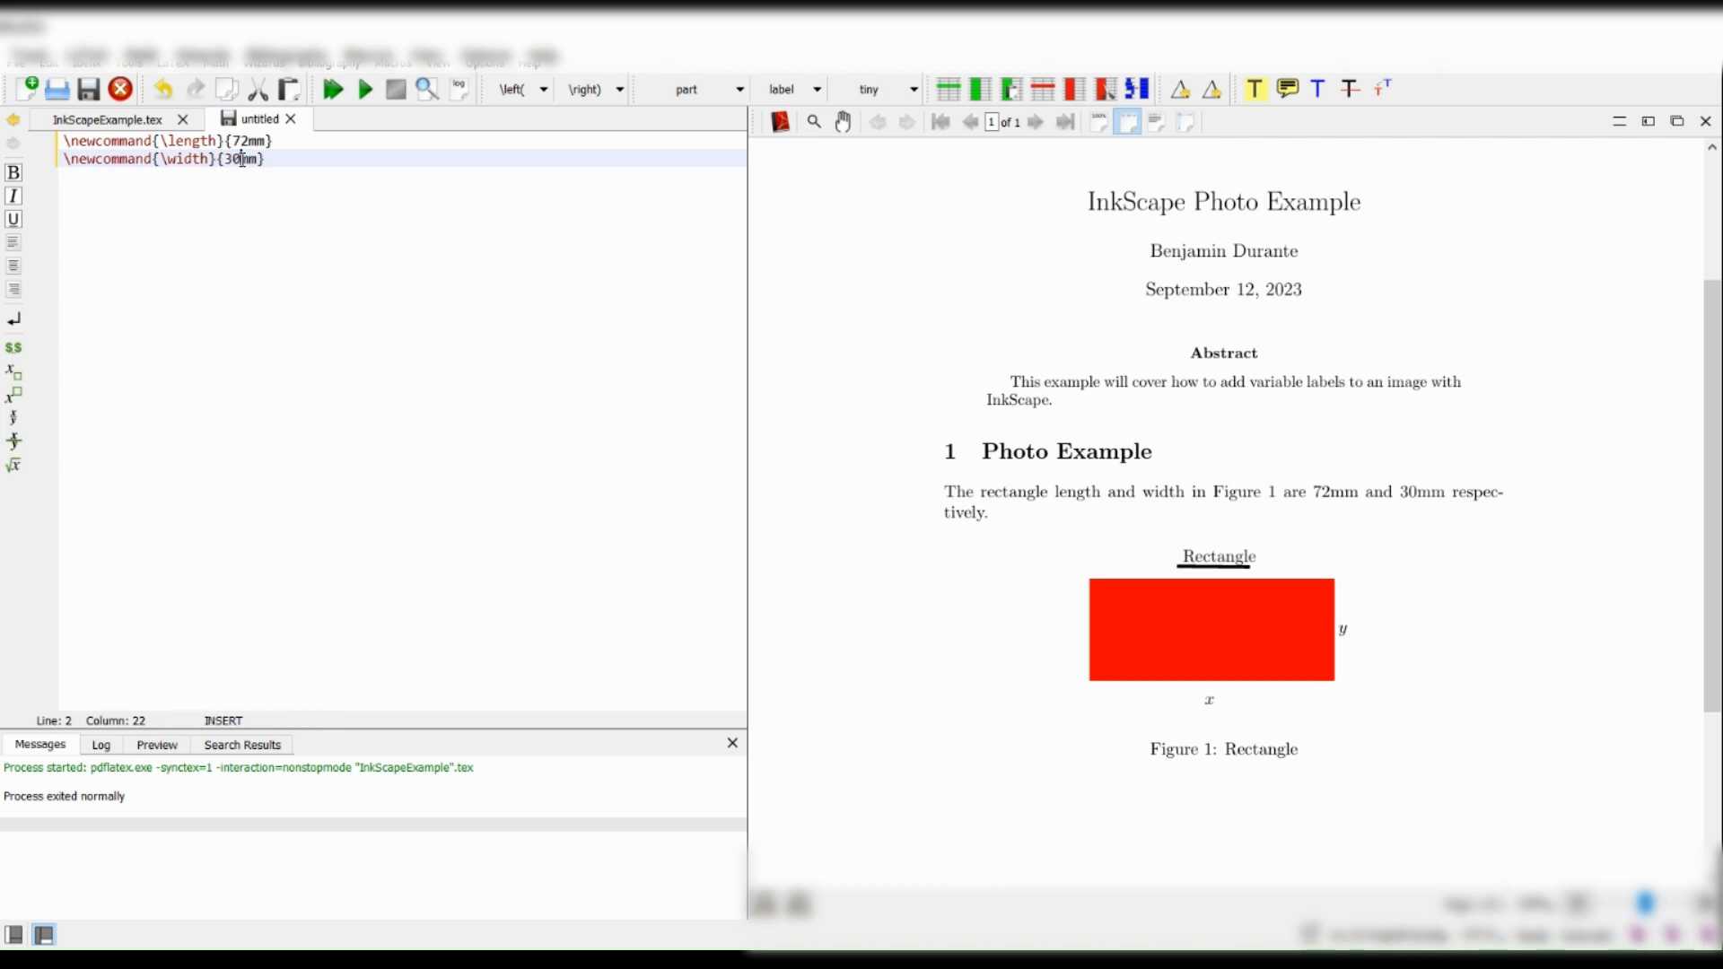
# Save the definitions file as variableDefinition in the Video Content folder and close it.
pyautogui.click(88, 88)
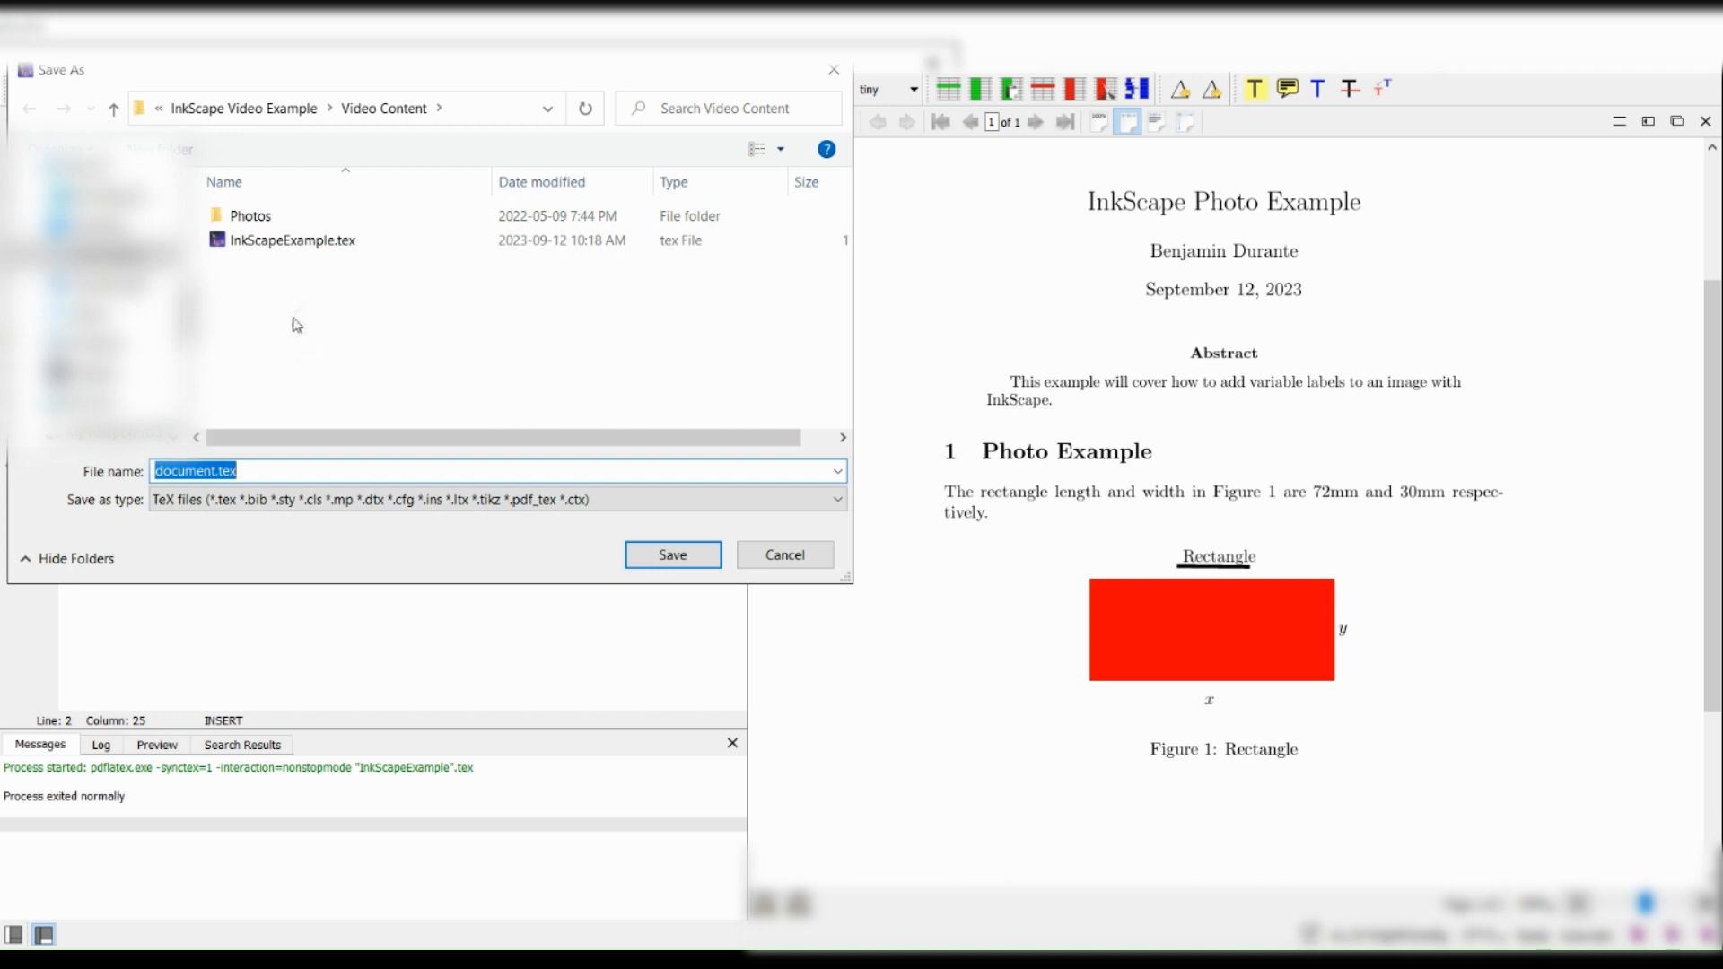
pyautogui.write('variableDe')
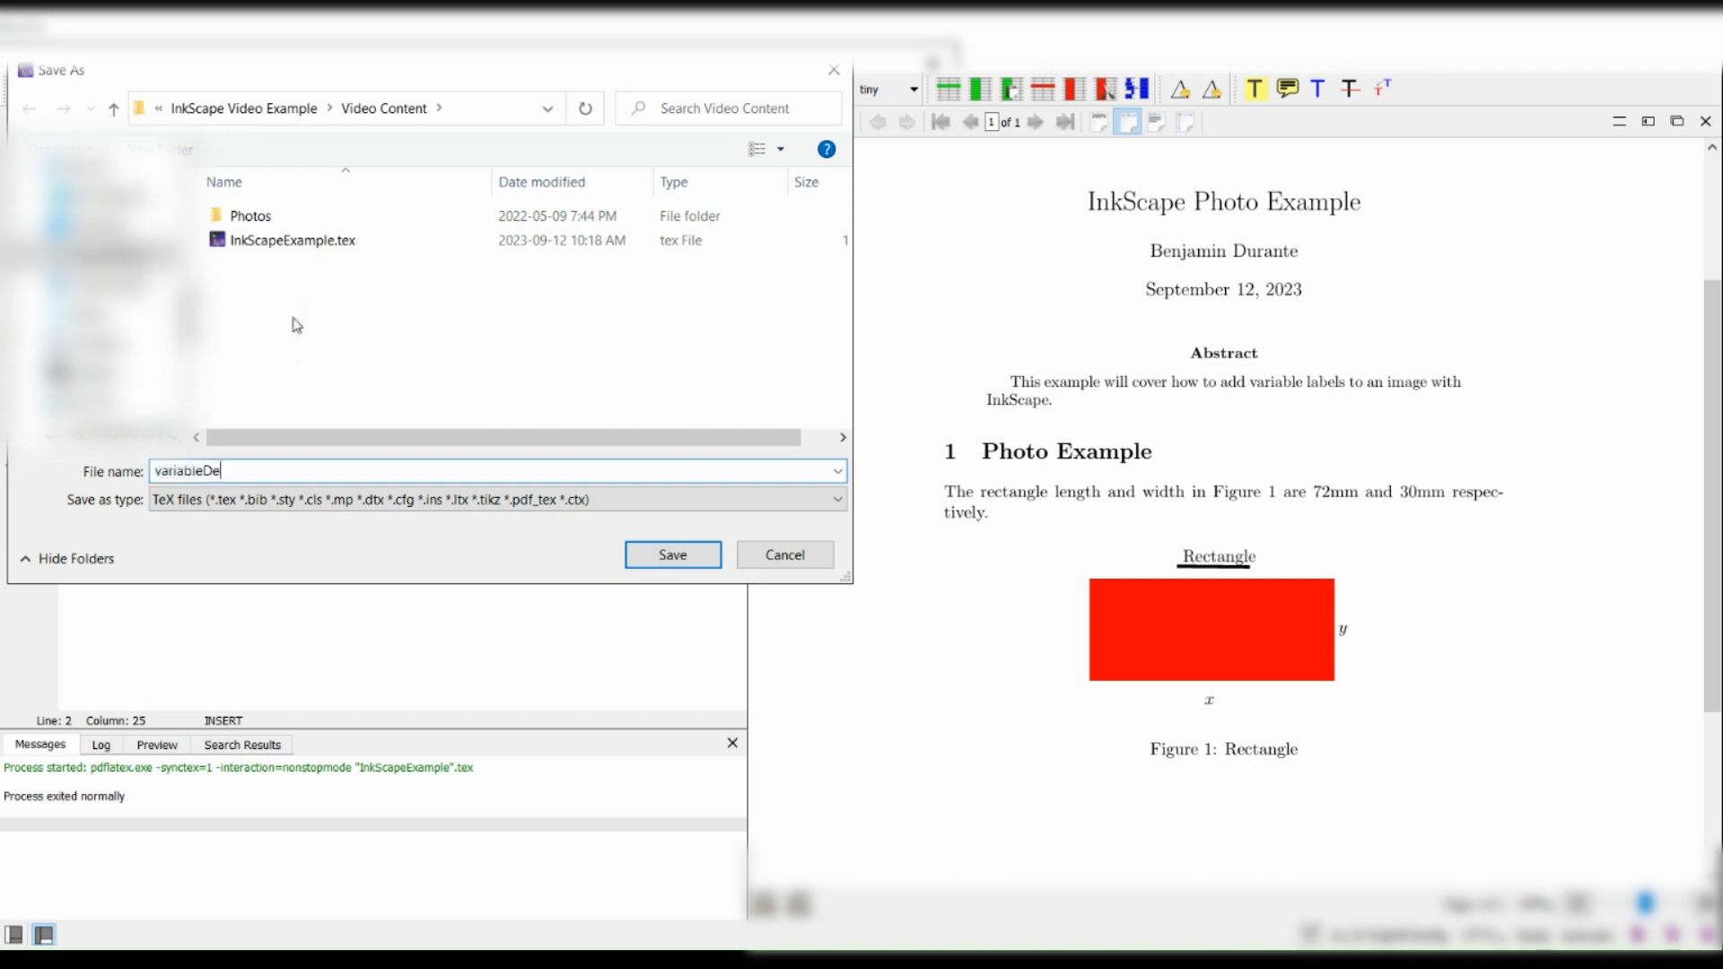
pyautogui.write('finition')
pyautogui.press('Return')
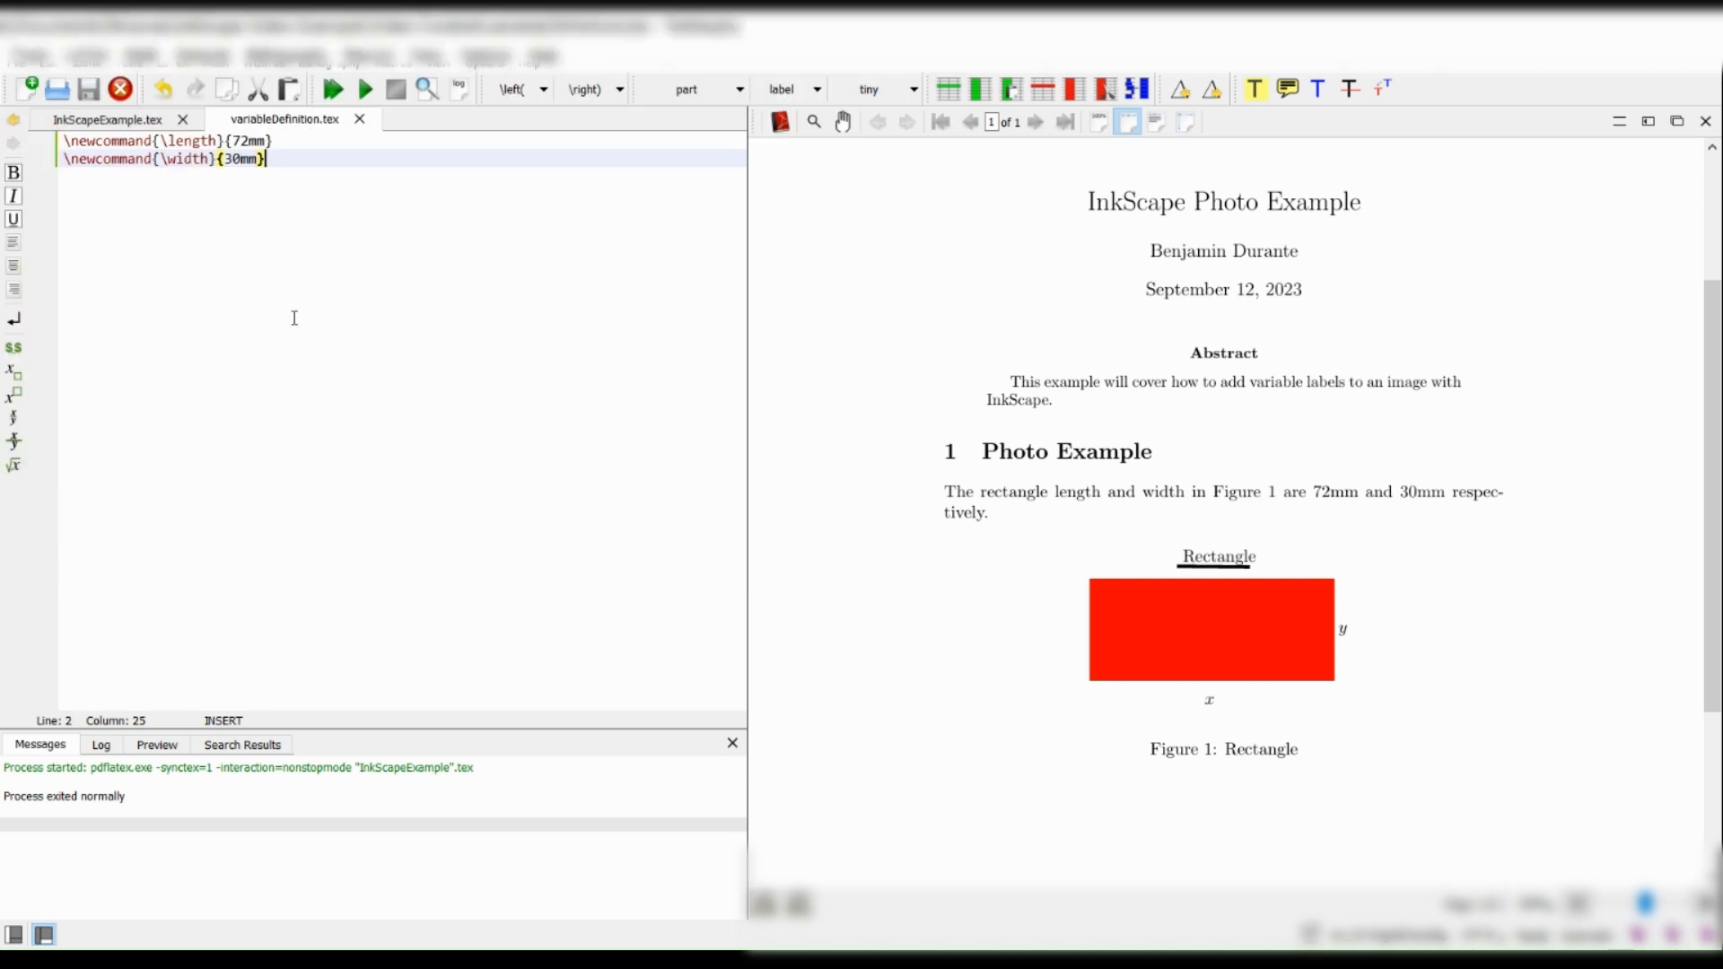
pyautogui.click(360, 120)
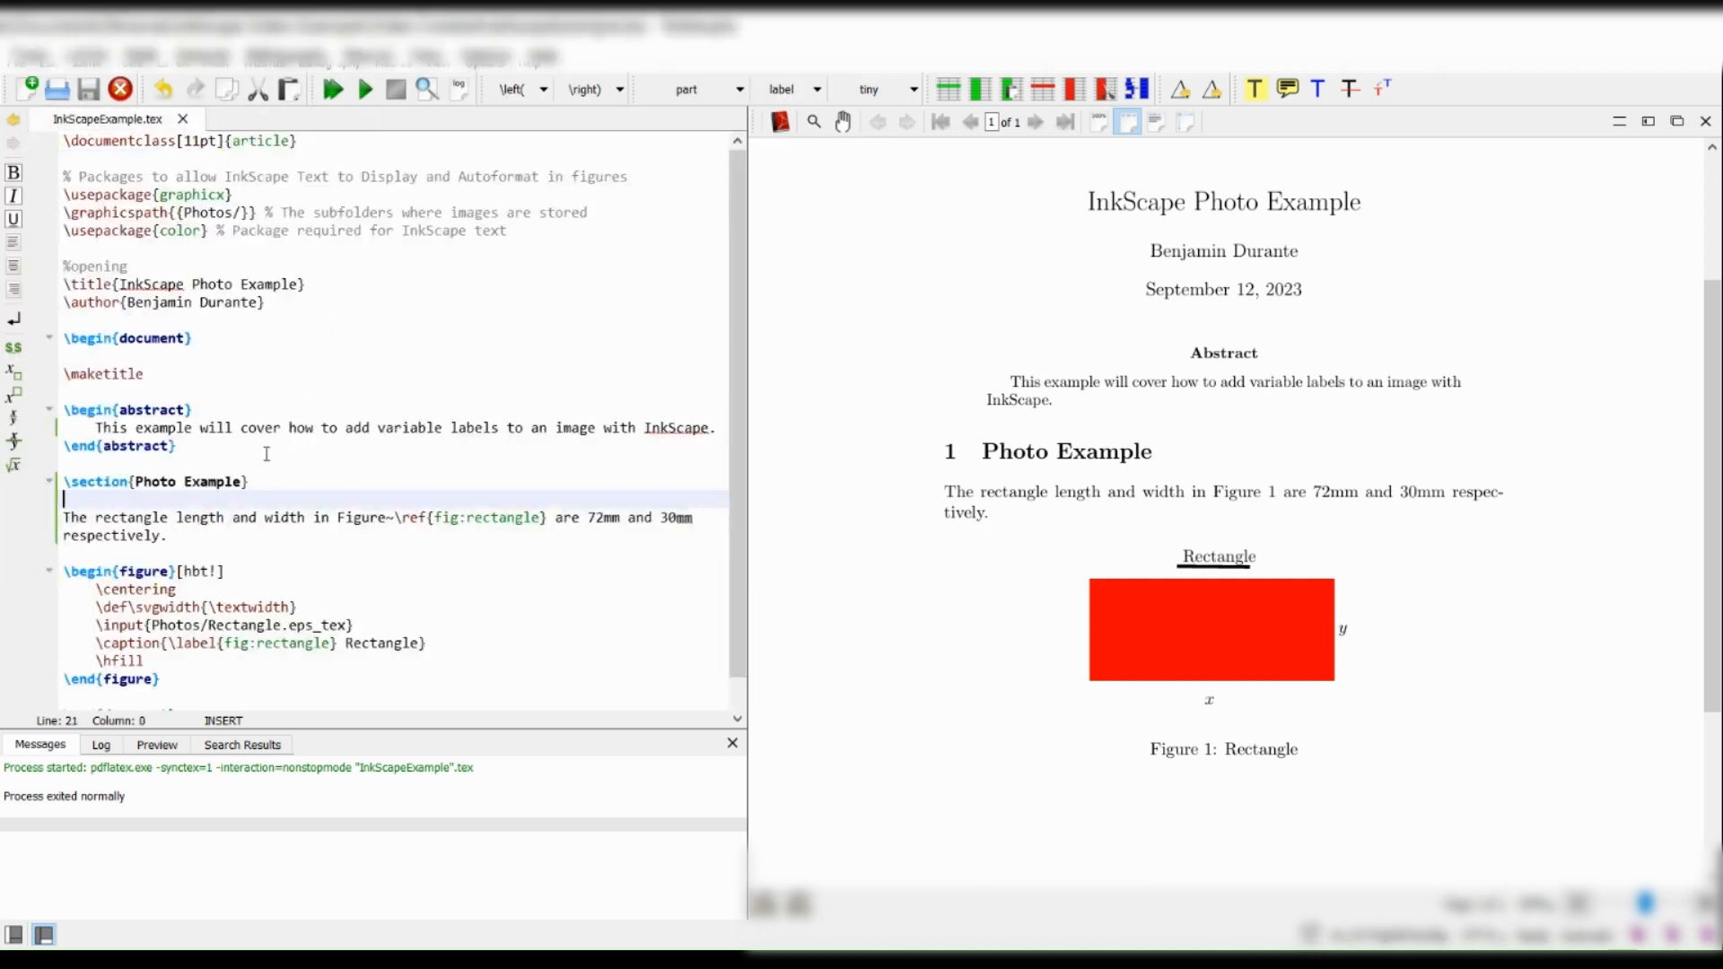
# Add \include{variableDefinition} on its own line between the author line and \begin{document}, and compile the document.
pyautogui.click(165, 316)
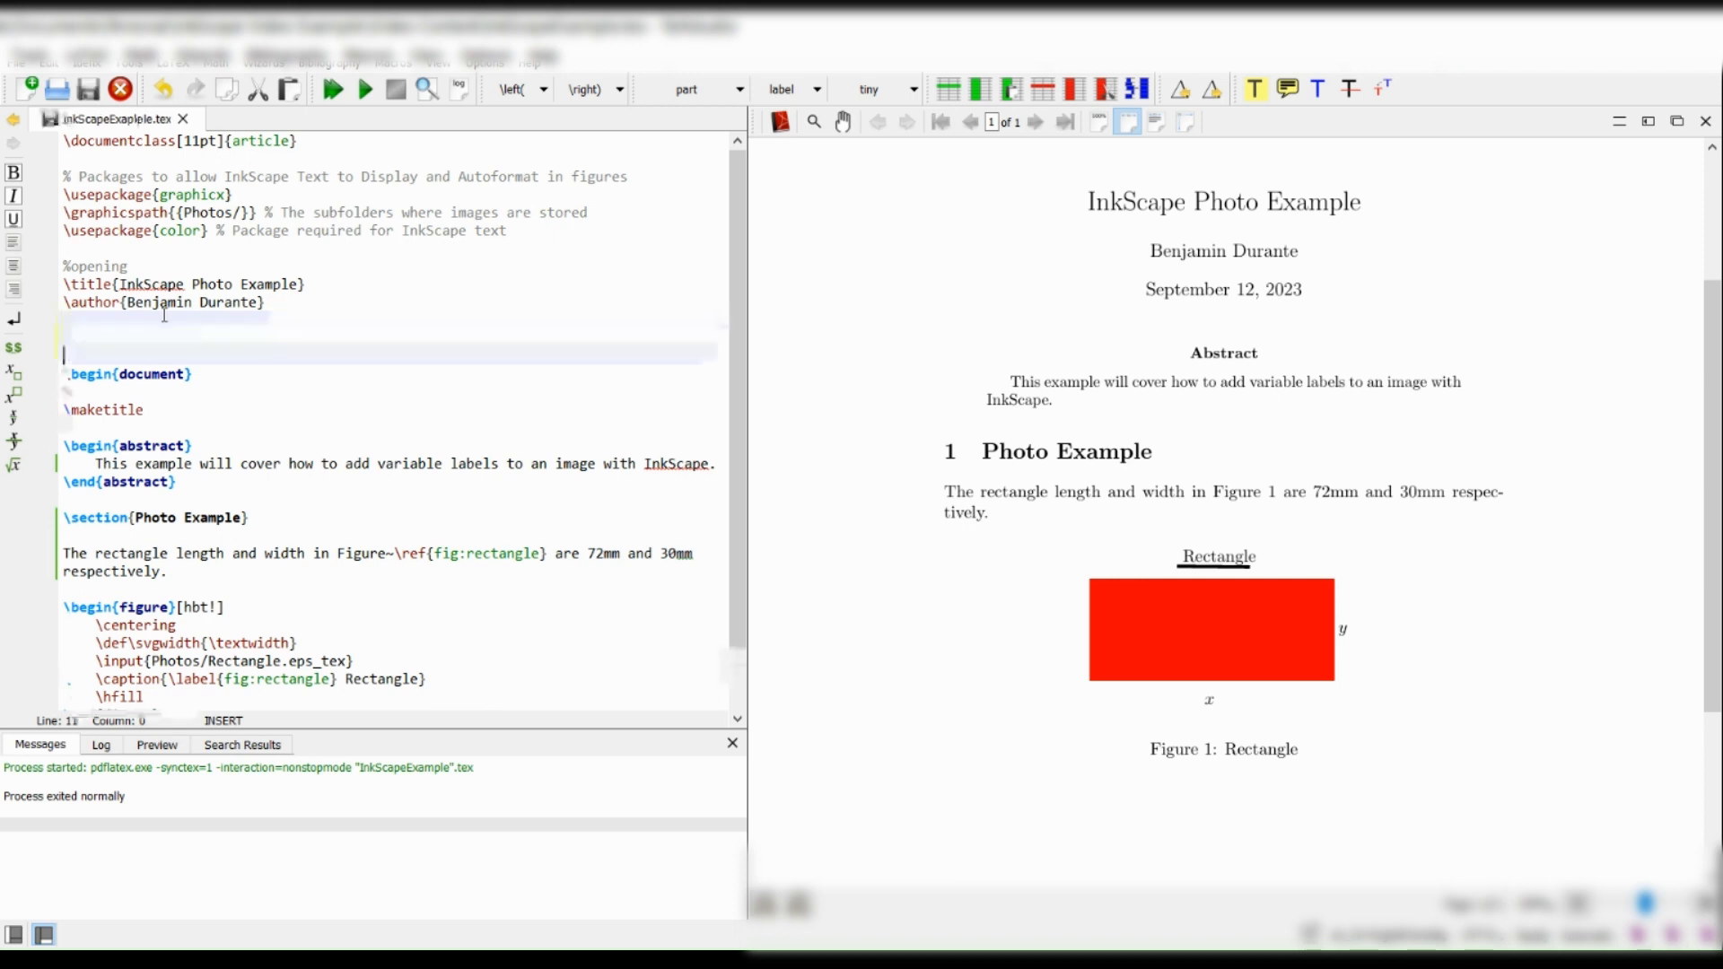
pyautogui.press('Return')
pyautogui.press('Return')
pyautogui.press('Up')
pyautogui.write('\\includ')
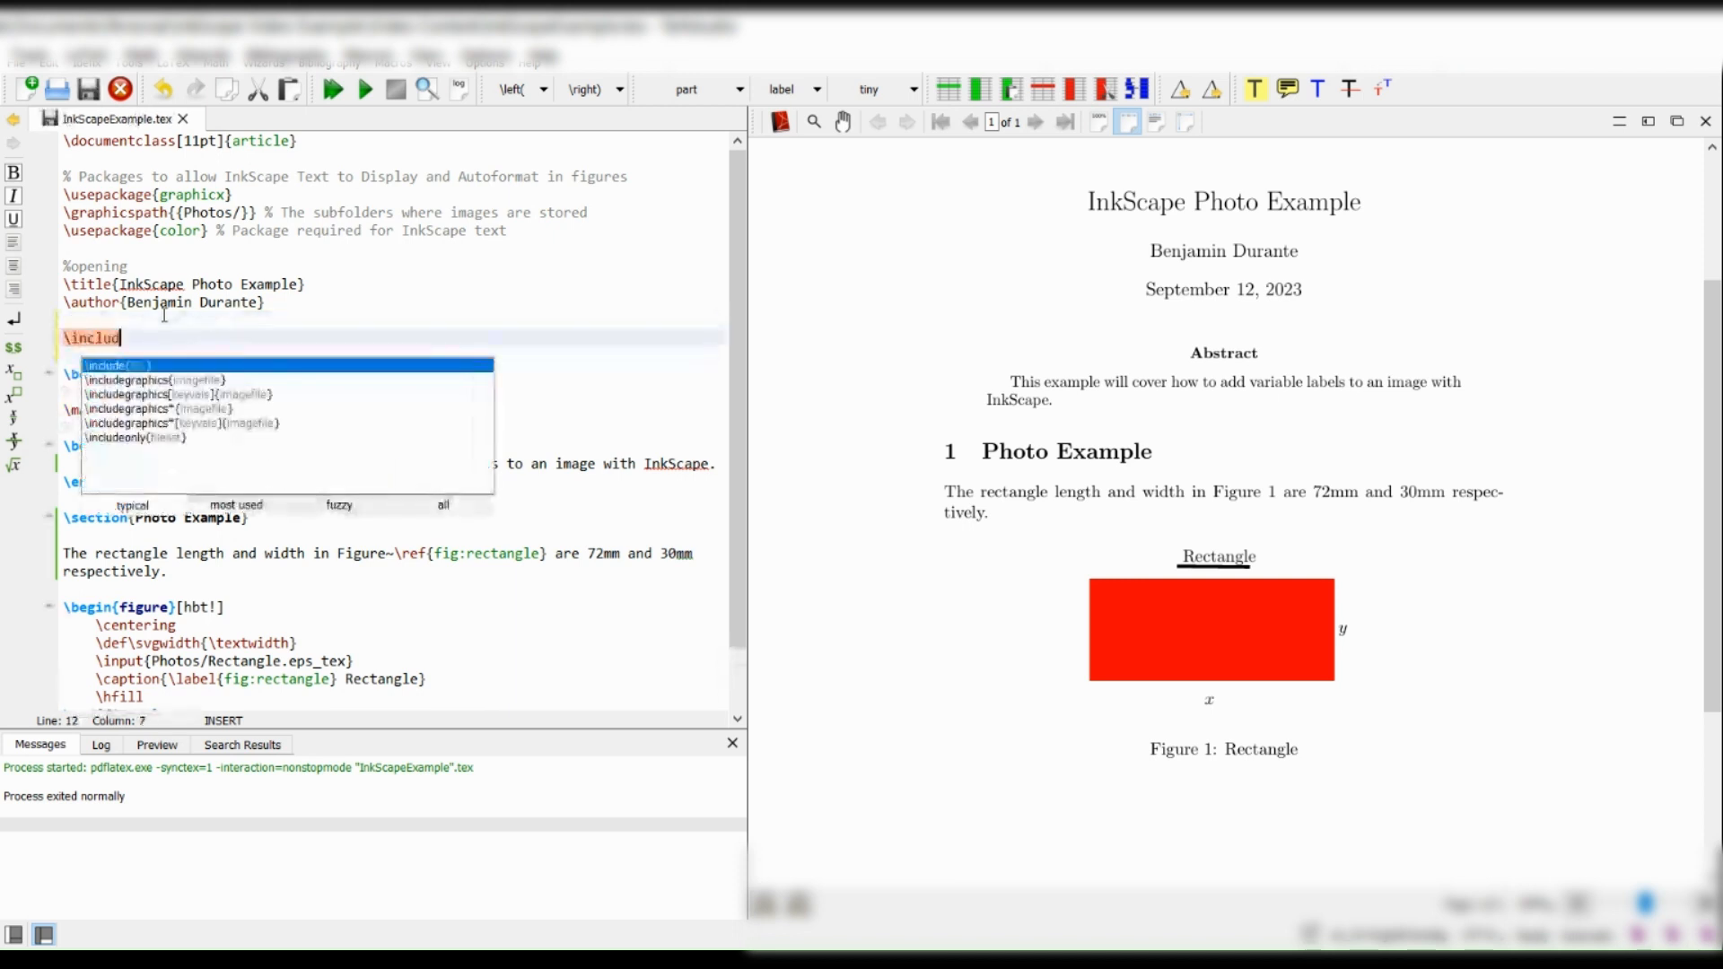
pyautogui.press('Return')
pyautogui.write('variableDefi')
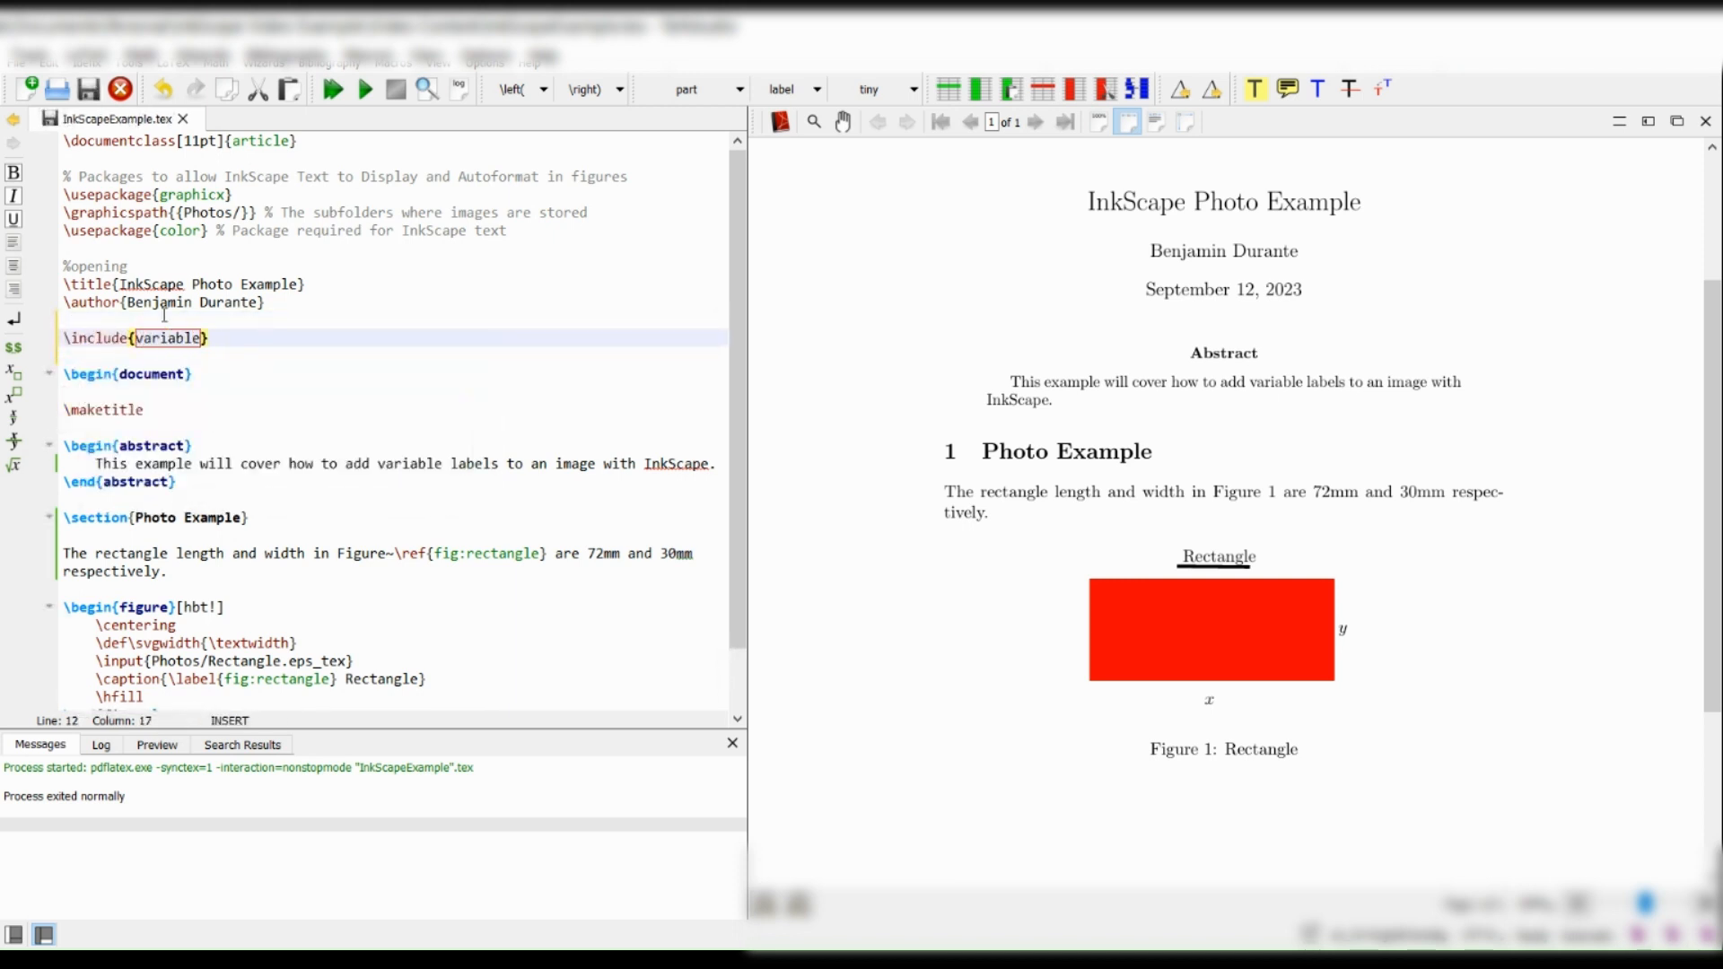
pyautogui.write('nition')
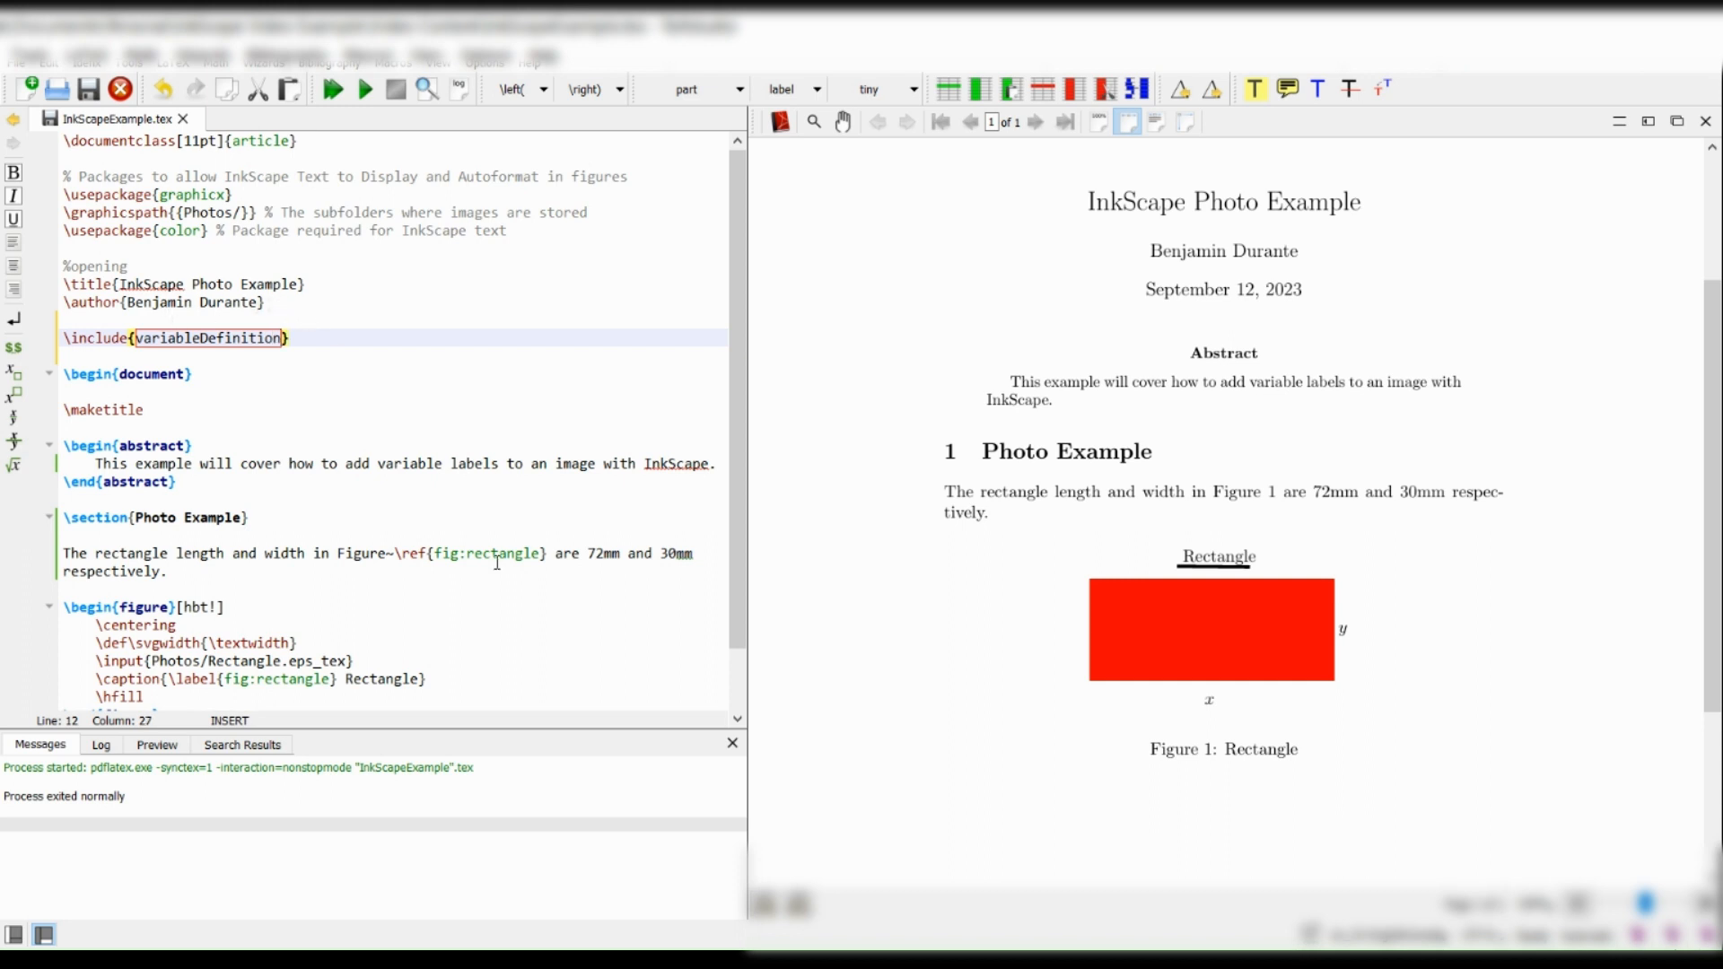
pyautogui.press('F5')
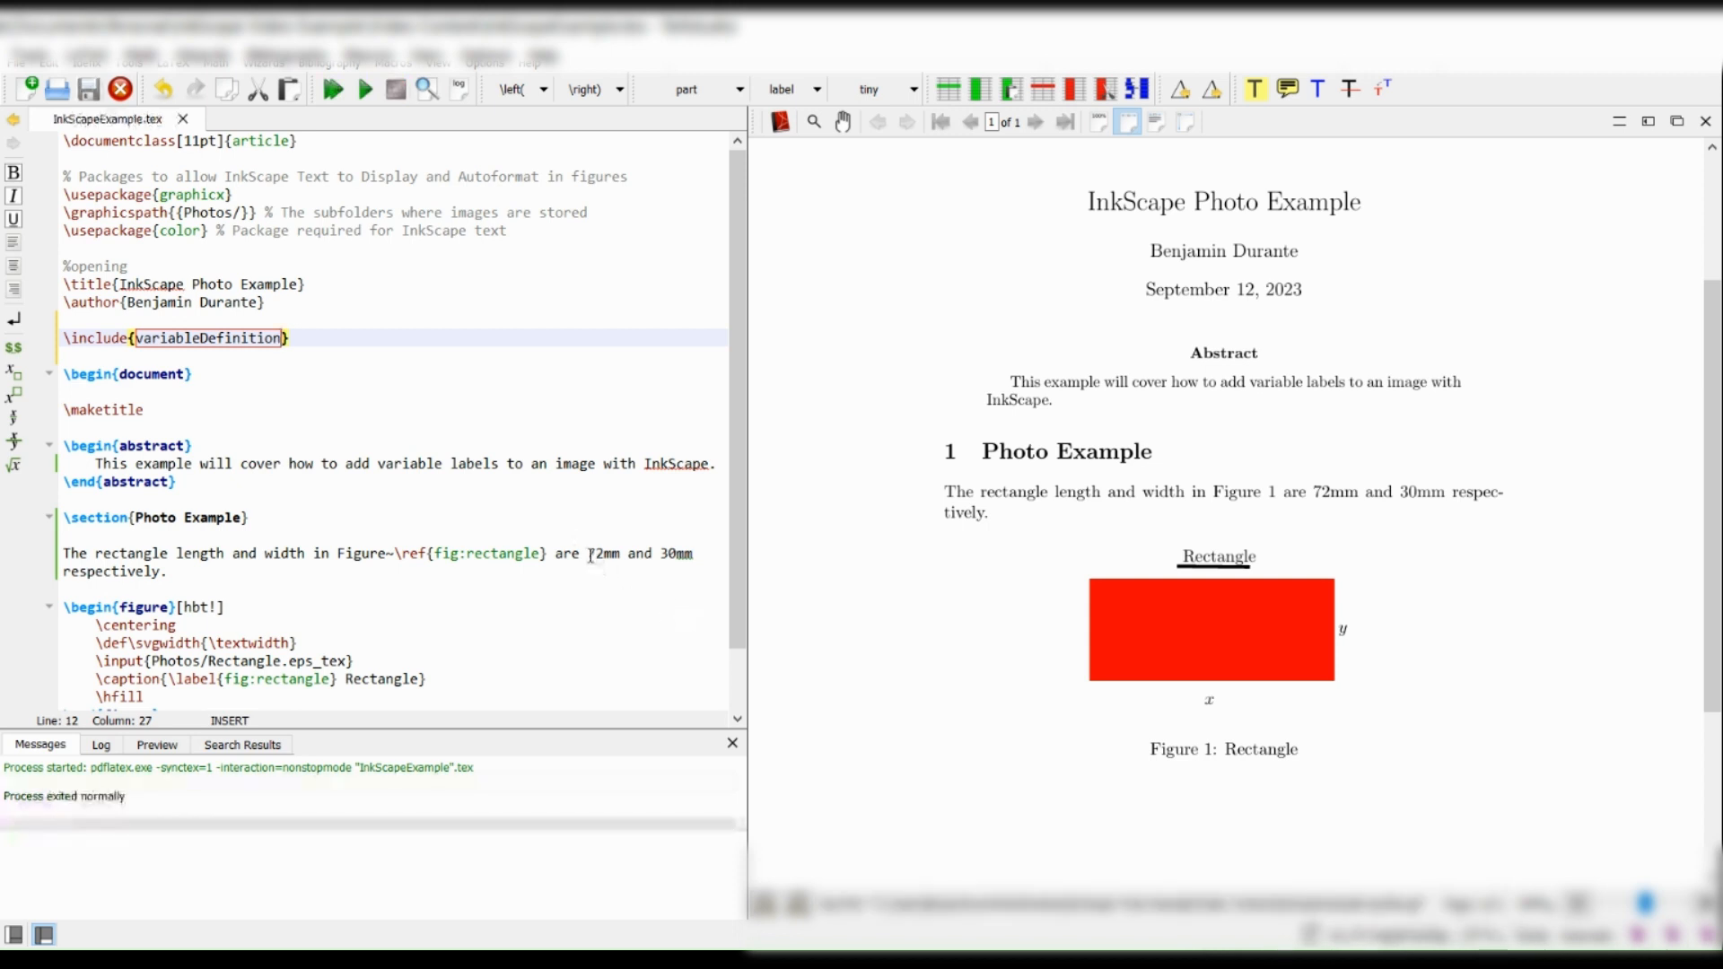
# Replace 72mm with \length and 30mm with \width in the Photo Example sentence, and recompile the document.
pyautogui.moveTo(589, 553); pyautogui.dragTo(619, 551)
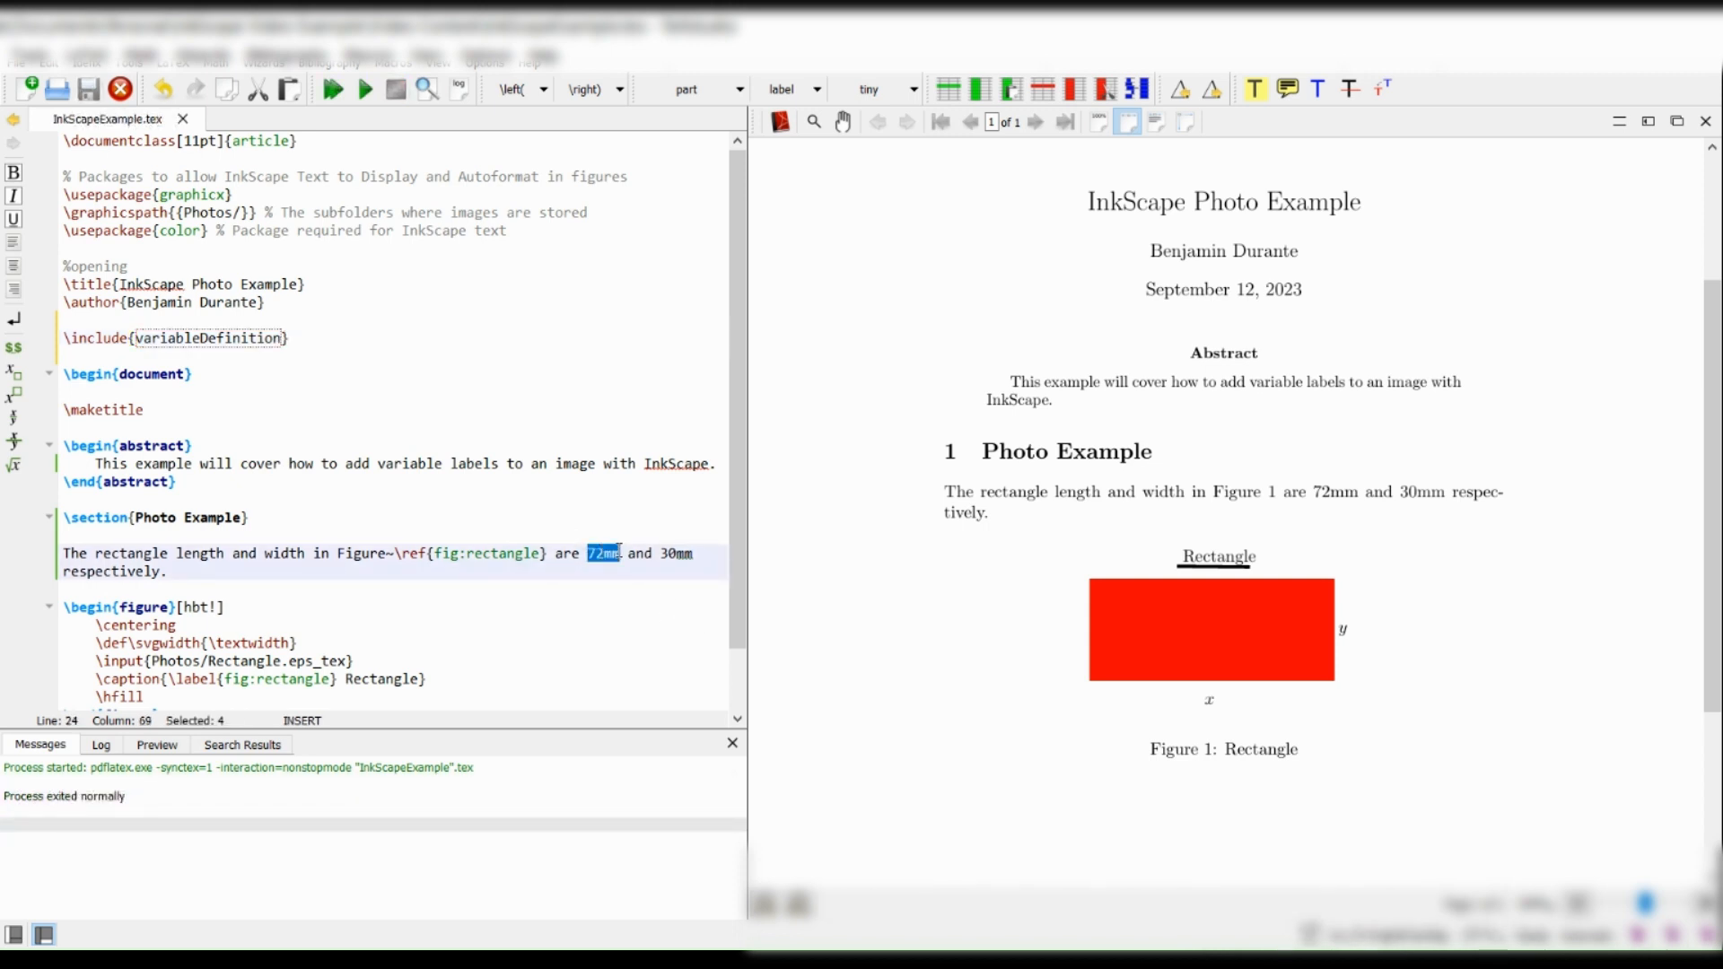
pyautogui.write('\\')
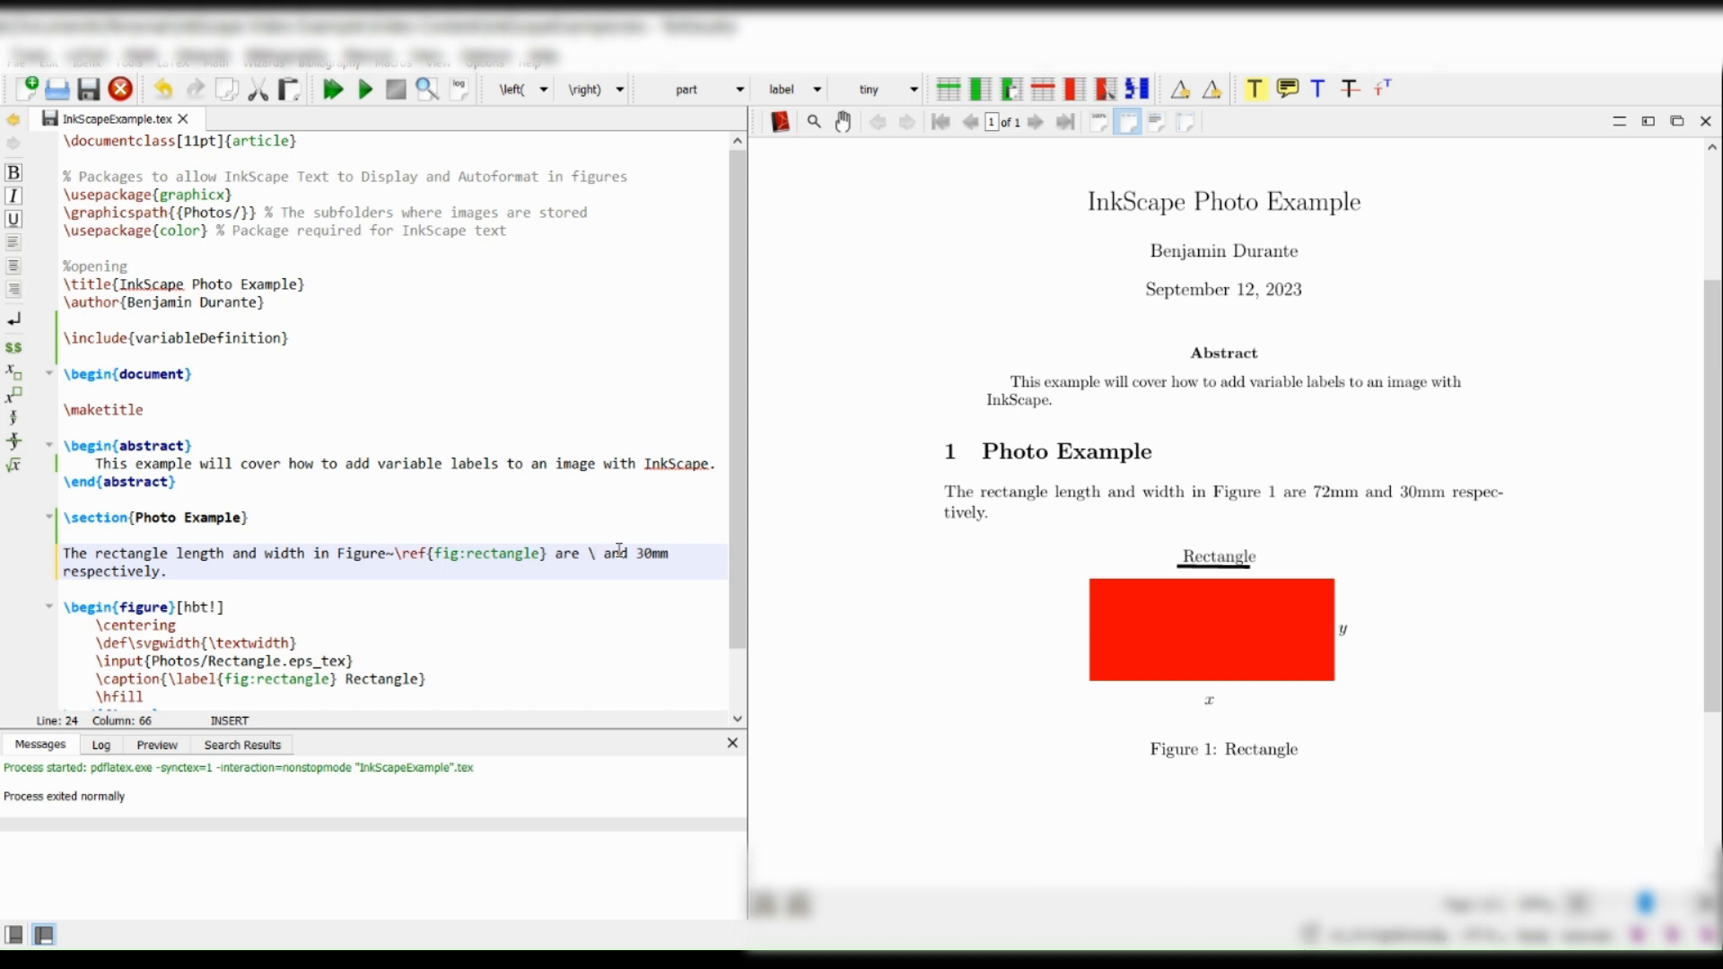
pyautogui.write('length')
pyautogui.moveTo(684, 550); pyautogui.dragTo(718, 546)
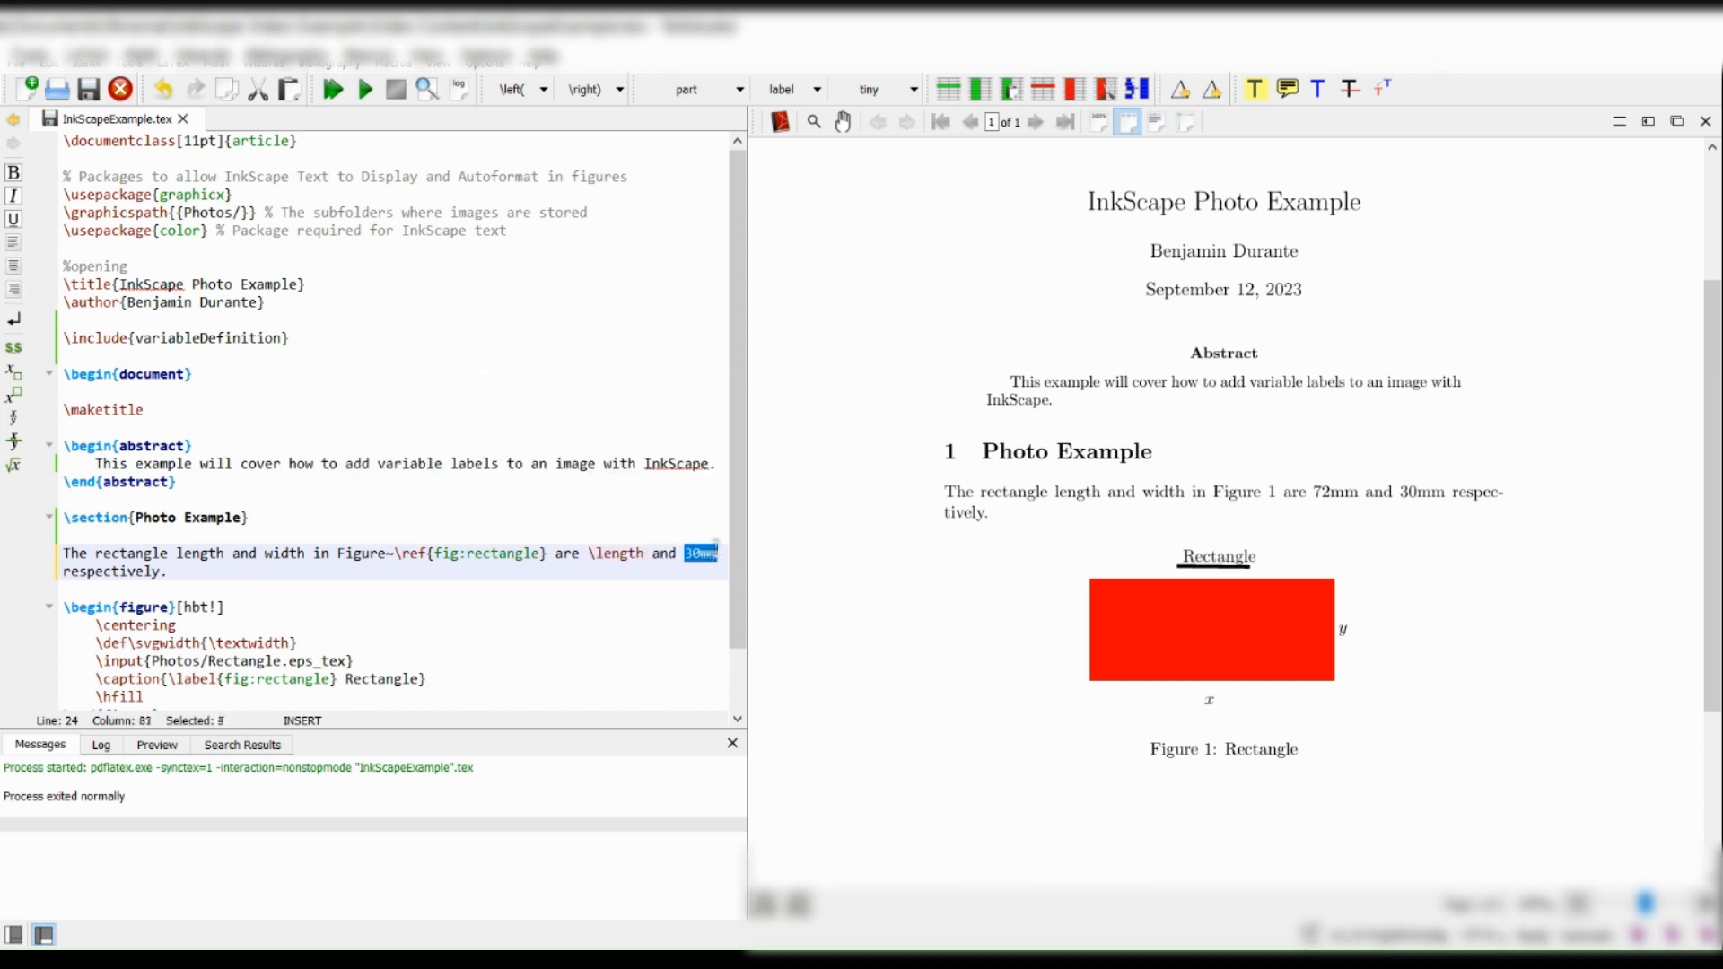
pyautogui.write('\\width')
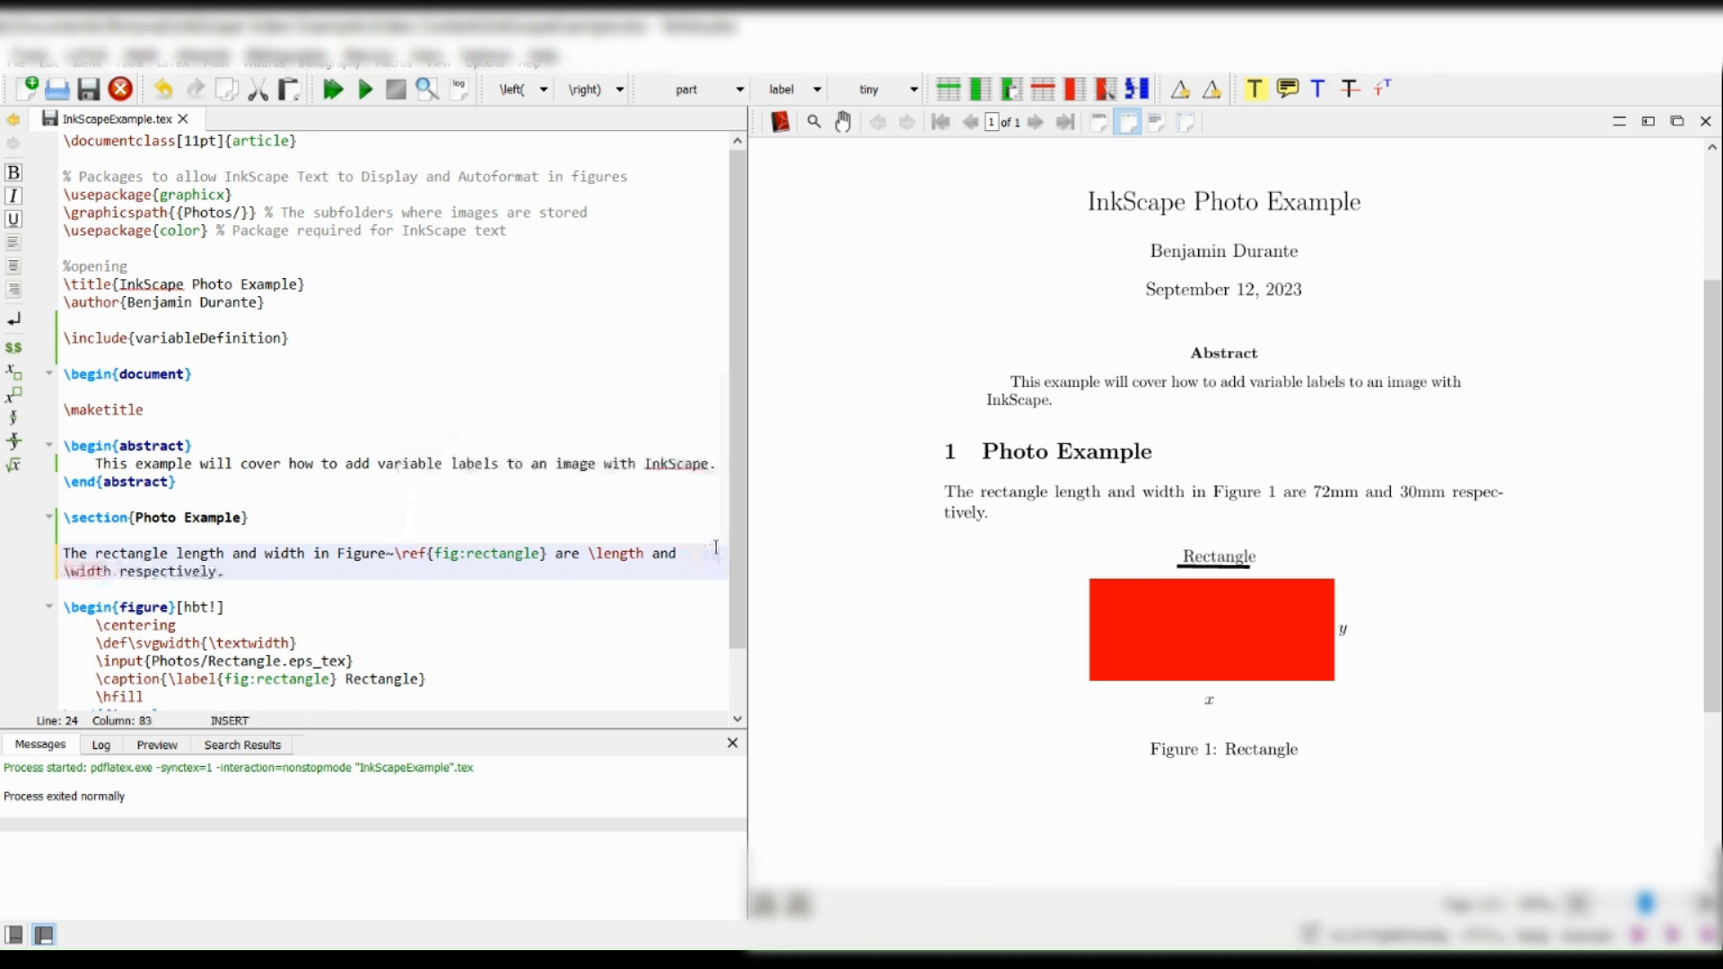
pyautogui.press('F5')
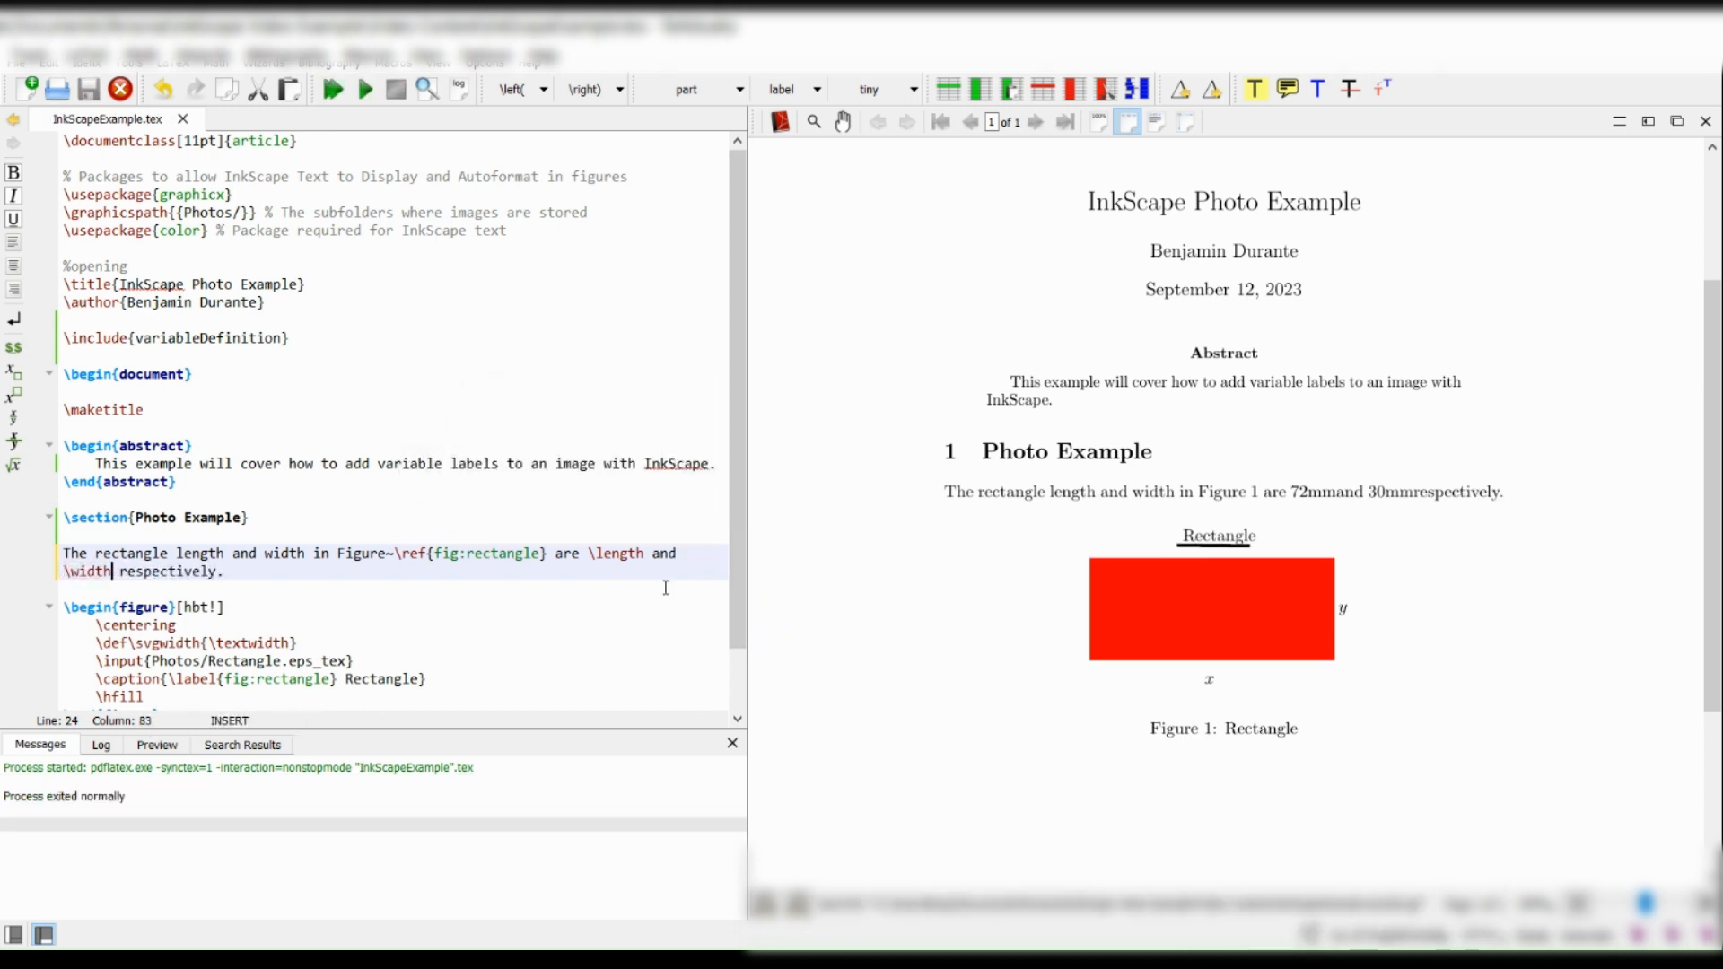
# Add a backslash directly after \length and \width in the sentence to preserve the following spaces, and recompile.
pyautogui.moveTo(1296, 499); pyautogui.dragTo(1454, 492)
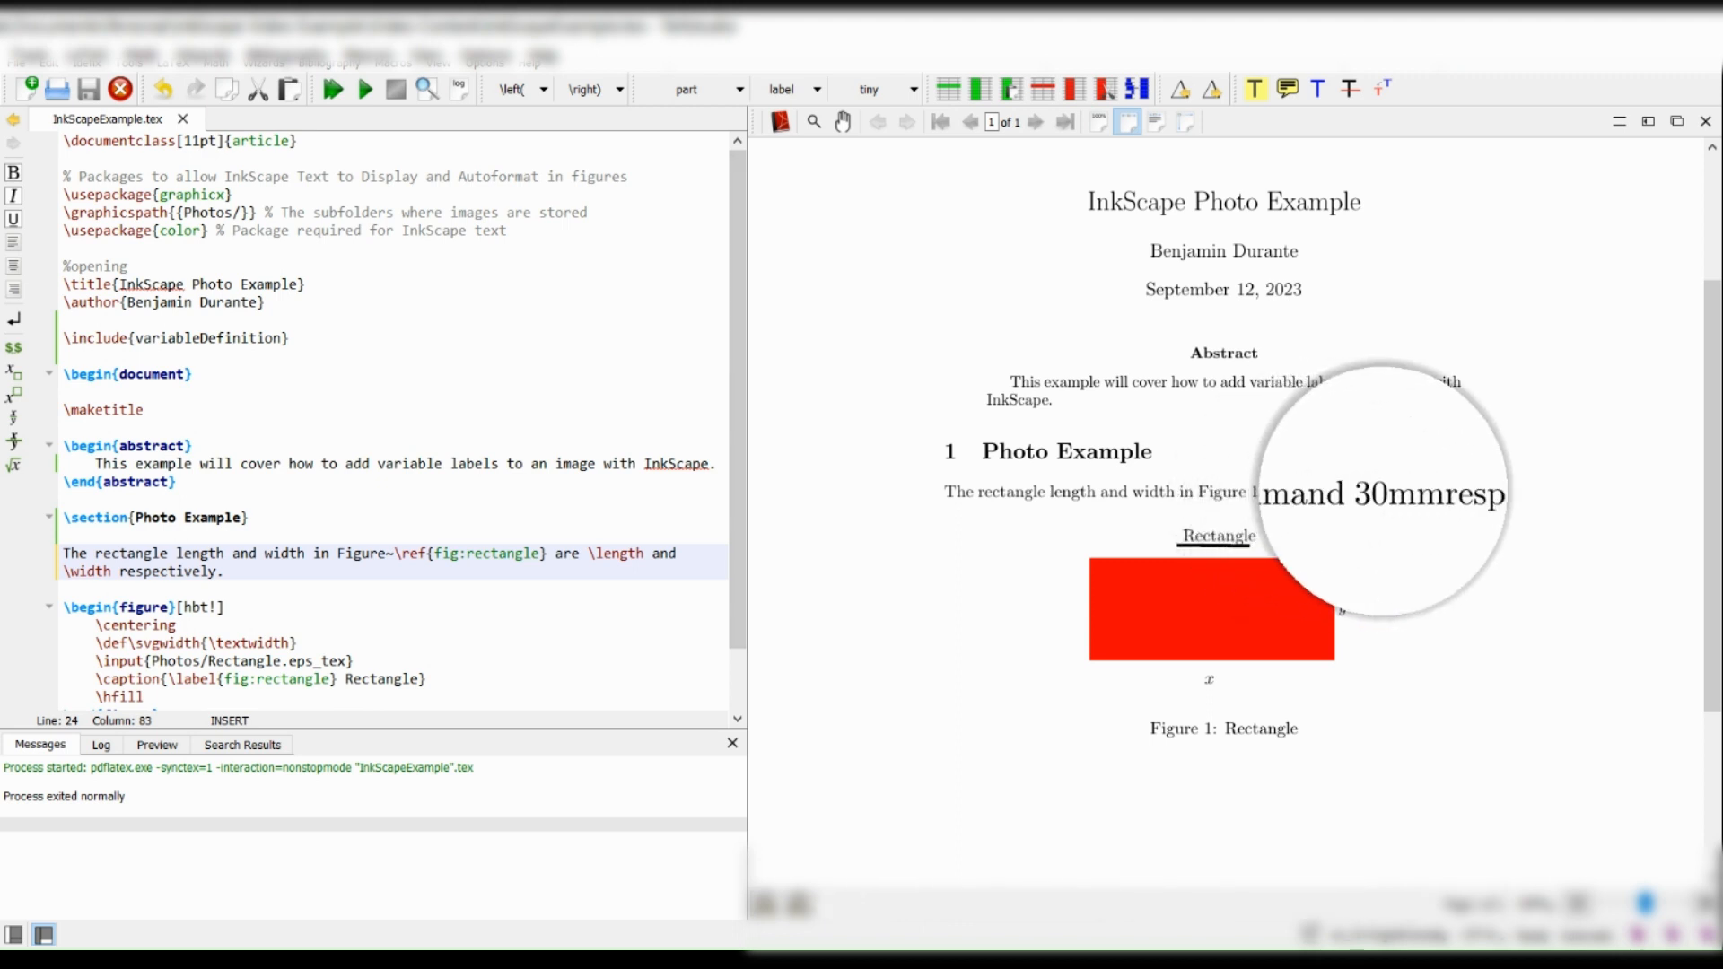
pyautogui.click(644, 553)
pyautogui.write('\\')
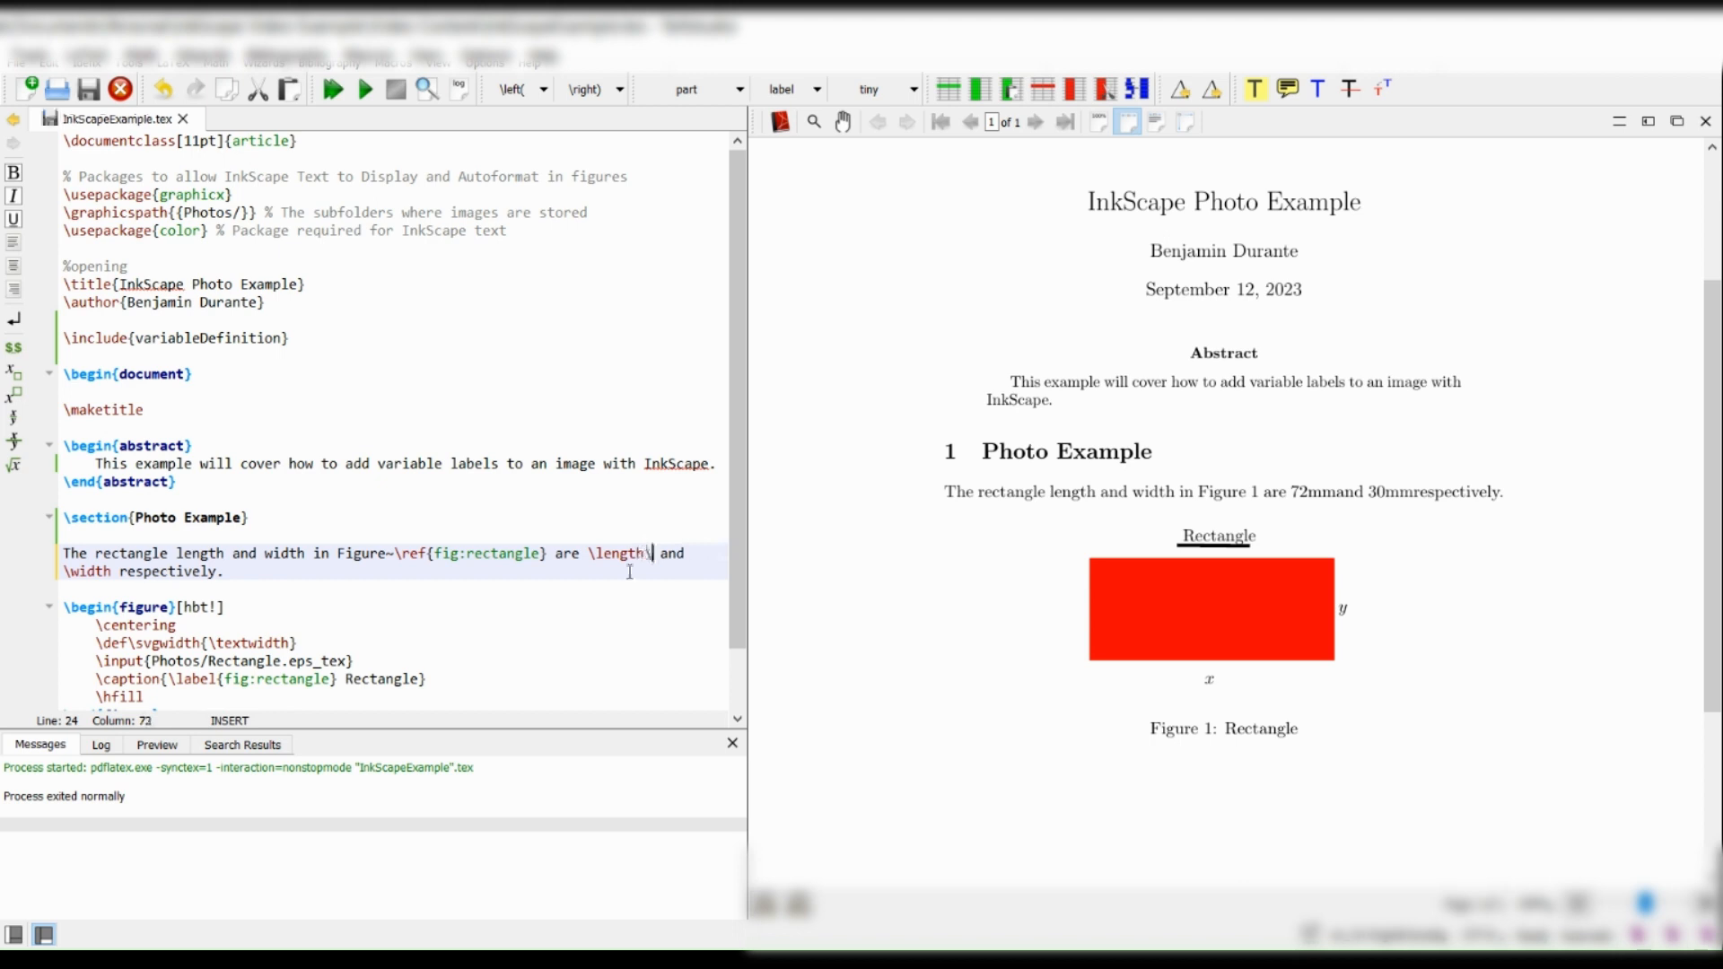
pyautogui.click(118, 570)
pyautogui.write('\\')
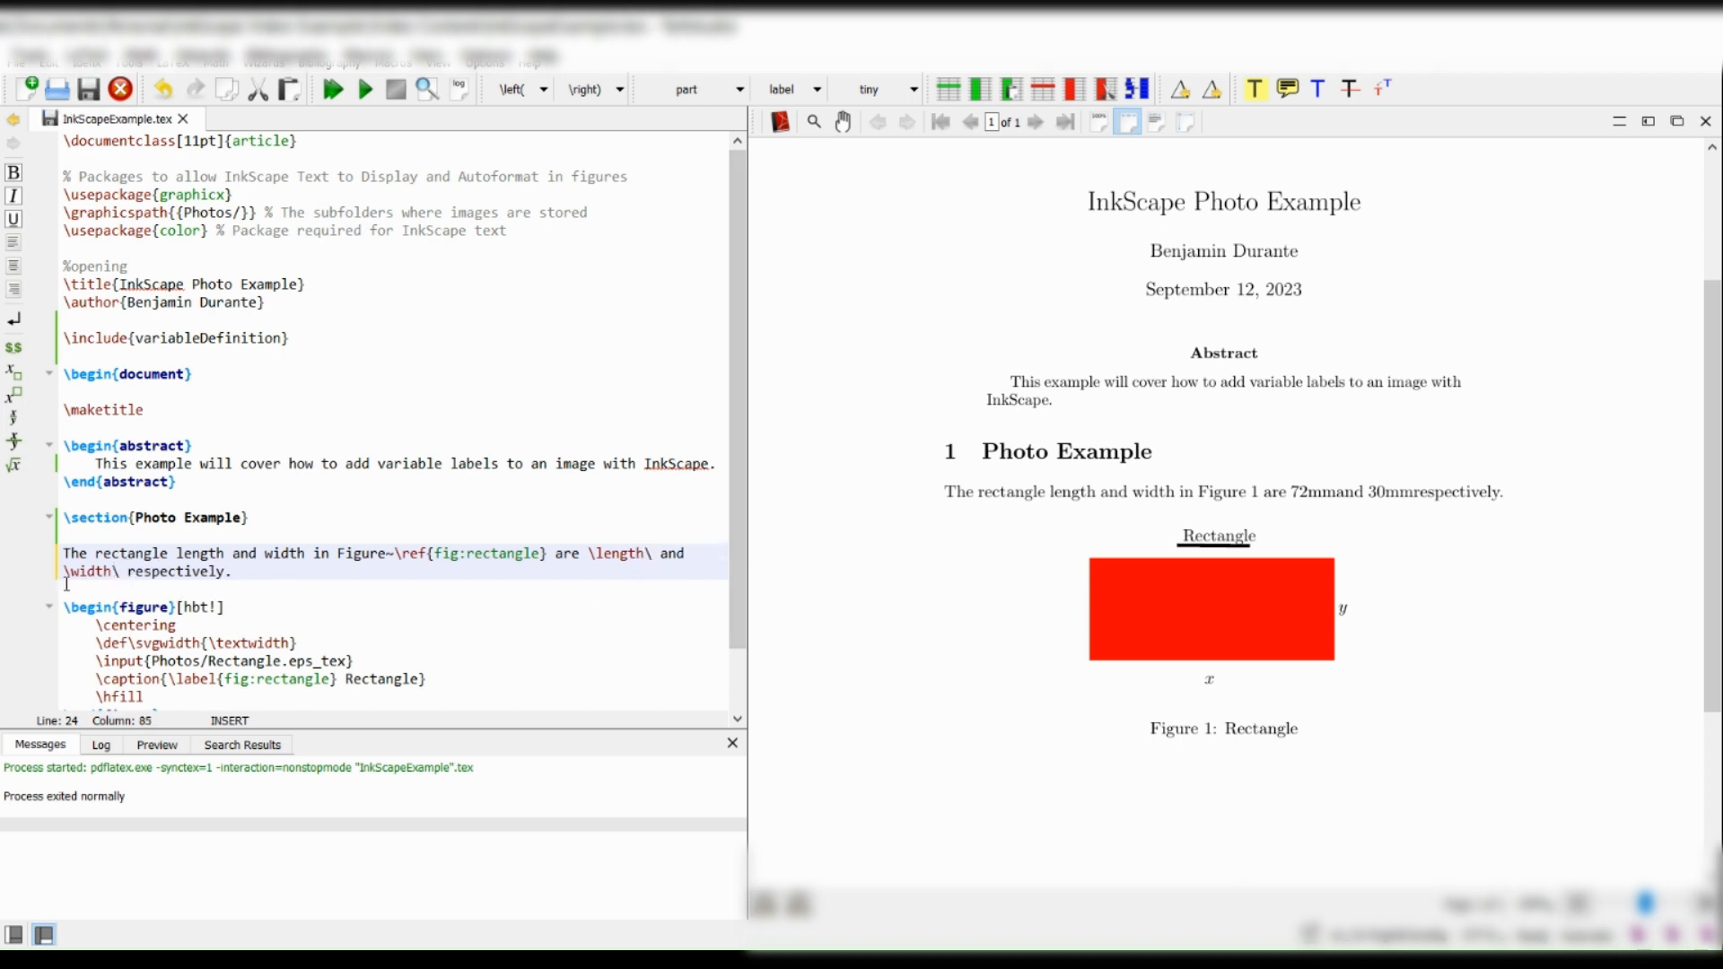
pyautogui.press('F5')
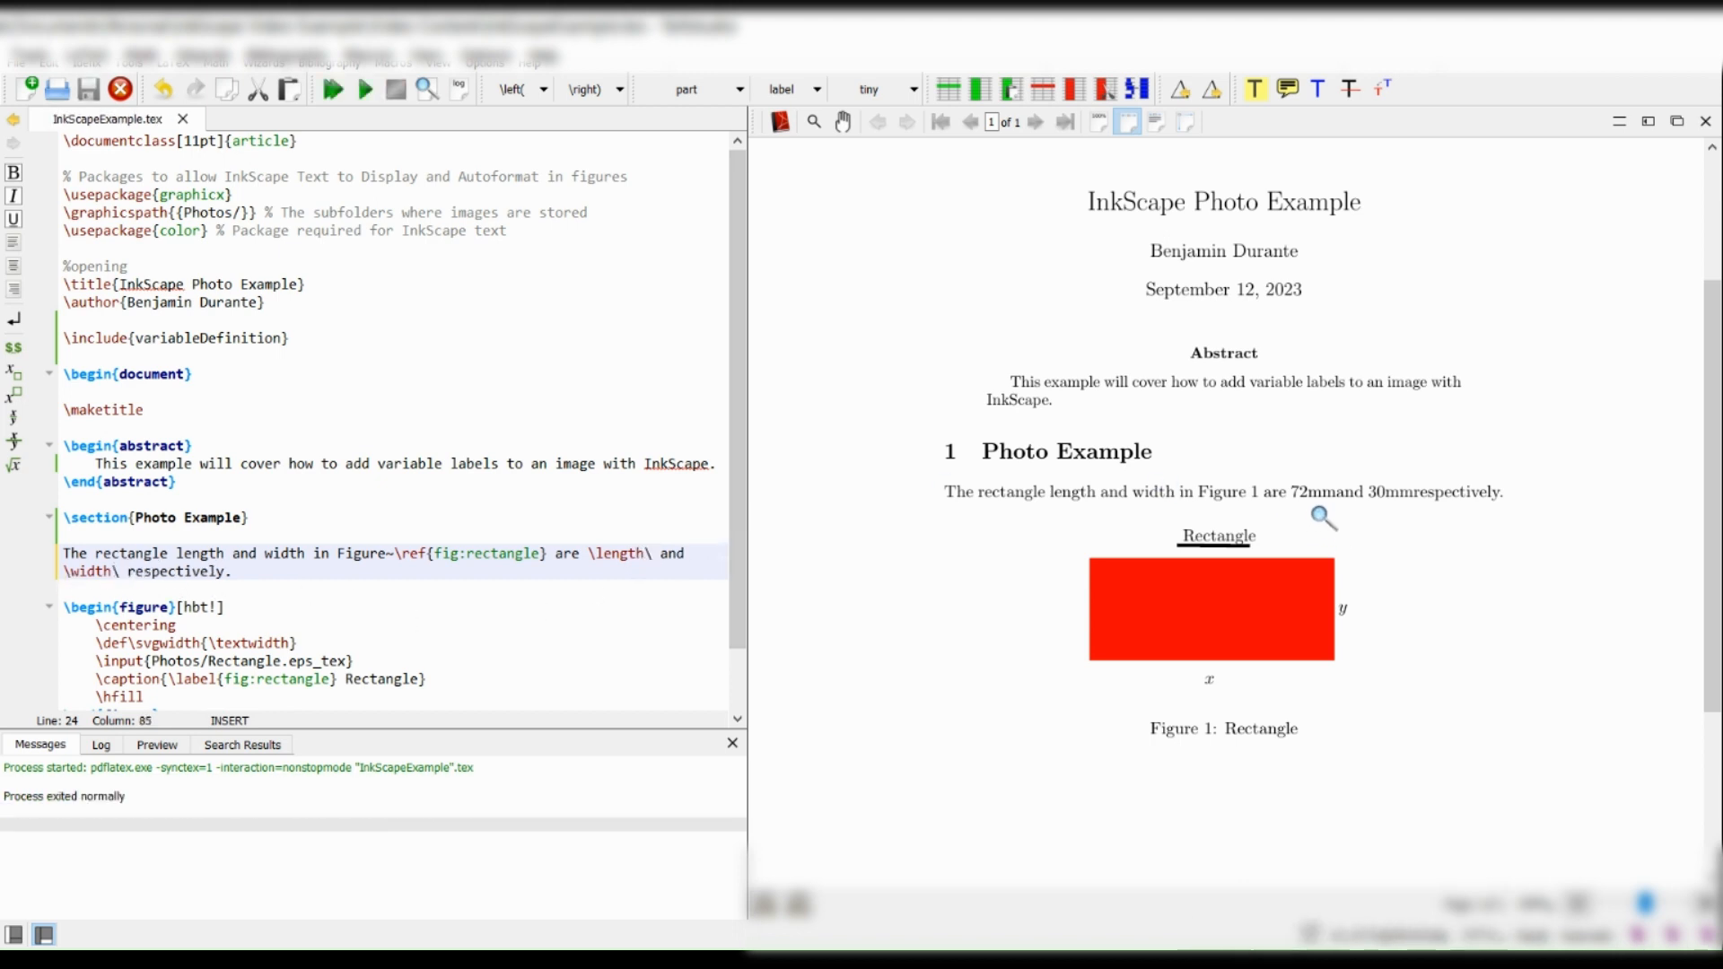
pyautogui.moveTo(1323, 512)
pyautogui.mouseDown()
pyautogui.moveTo(1335, 503)
pyautogui.moveTo(1291, 499)
pyautogui.moveTo(1318, 492)
pyautogui.mouseUp()
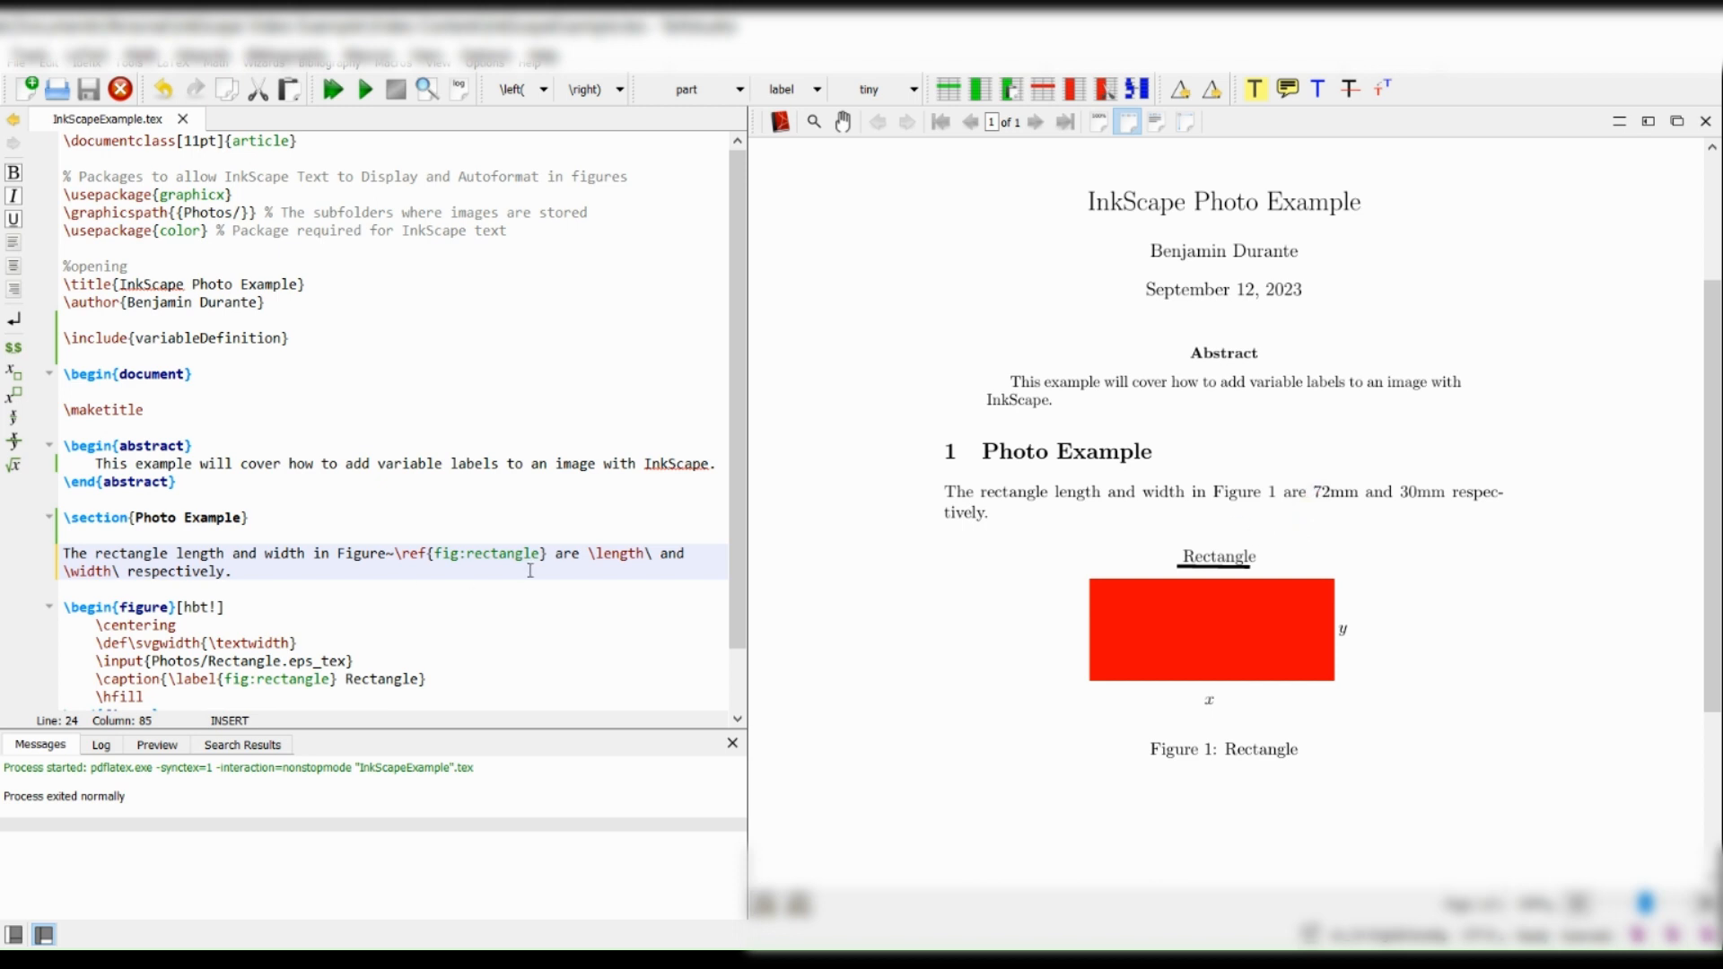
pyautogui.moveTo(589, 554); pyautogui.dragTo(646, 554)
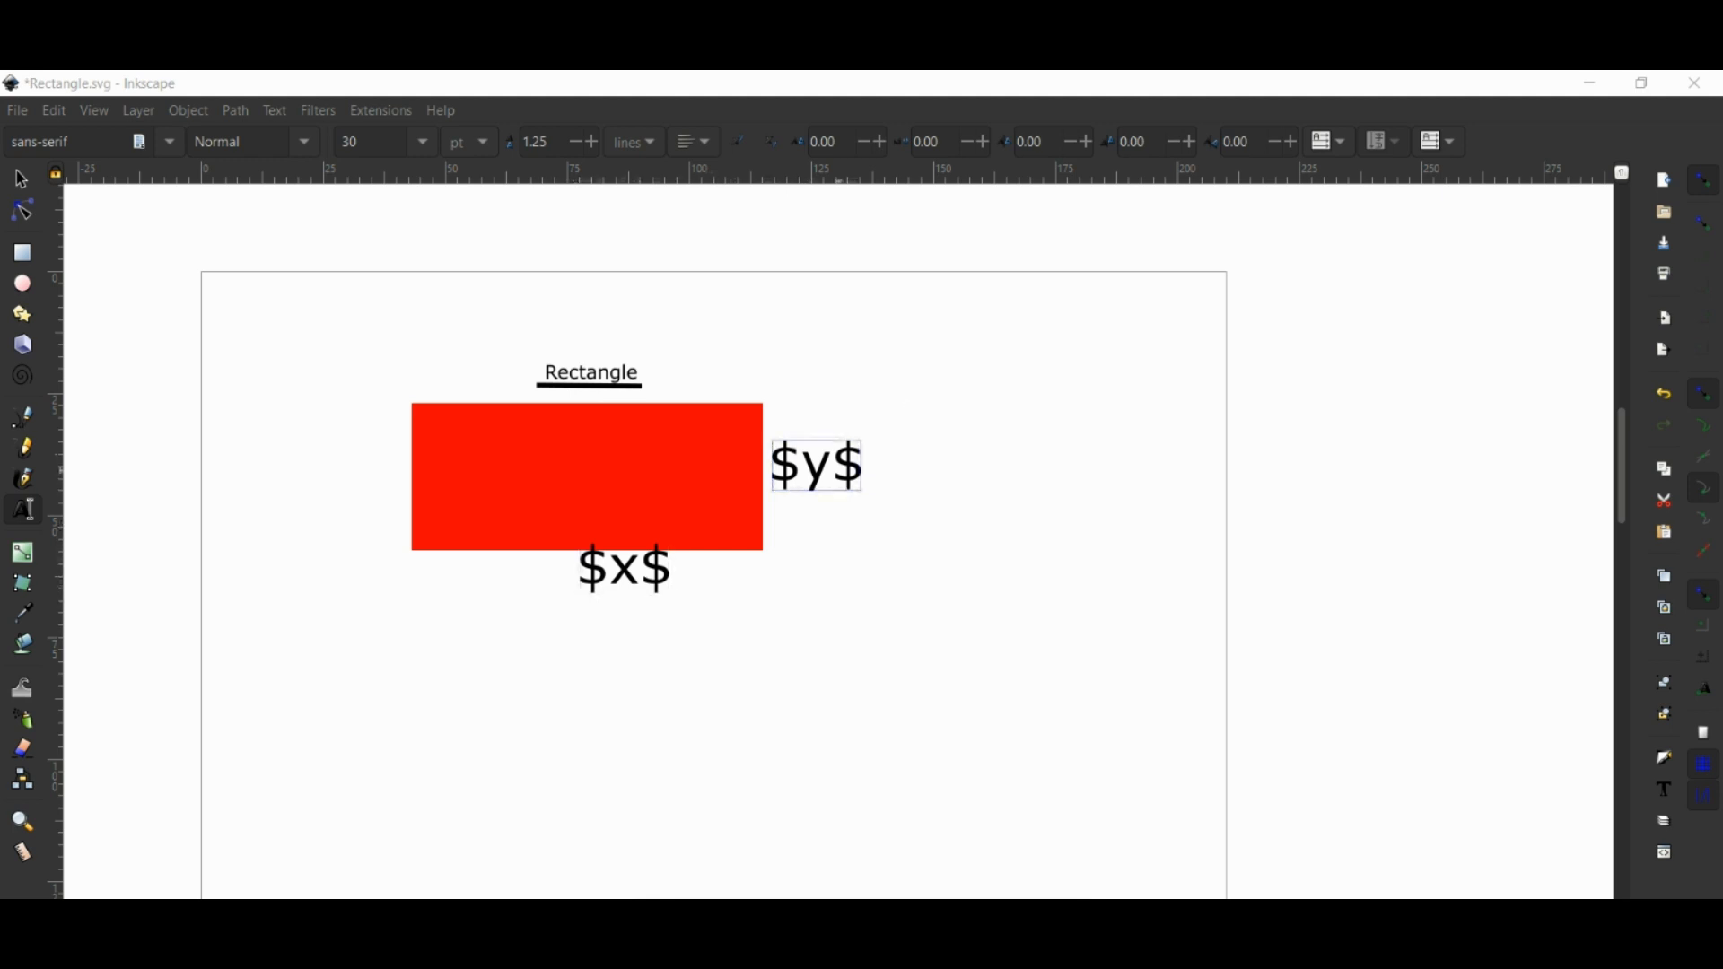
# In Rectangle.svg in Inkscape, replace the $x$ label below the red rectangle with \length.
pyautogui.moveTo(673, 574); pyautogui.dragTo(577, 583)
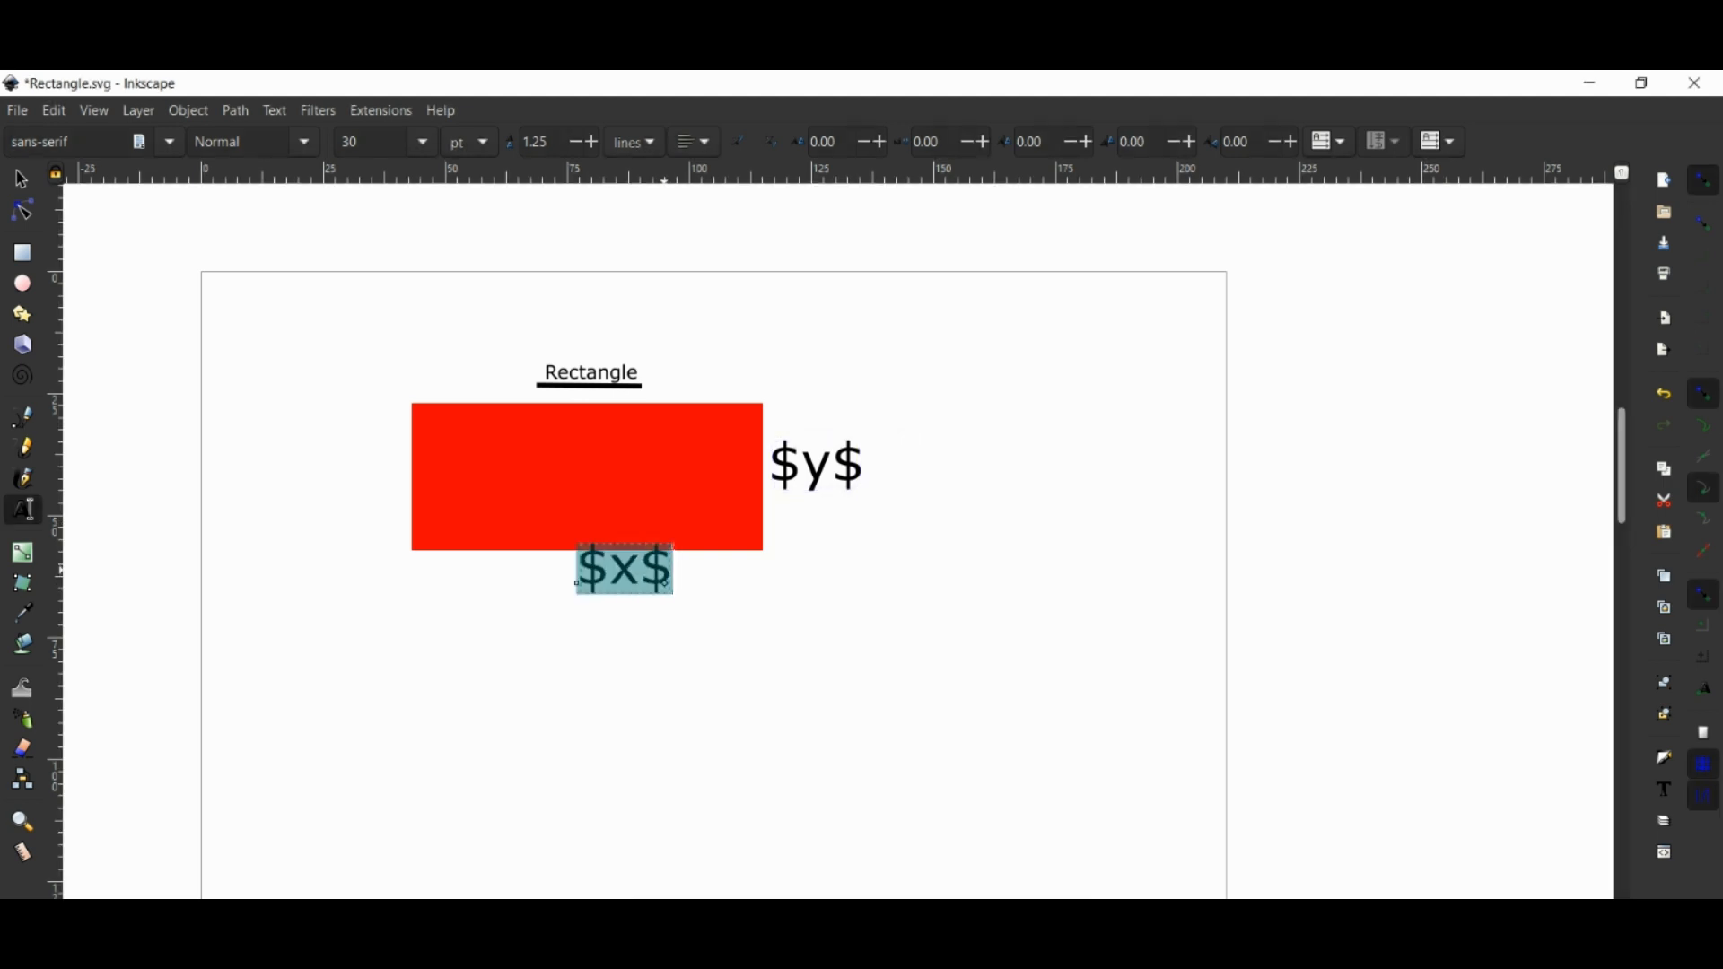
pyautogui.write('\\legnt')
pyautogui.press('BackSpace')
pyautogui.press('BackSpace')
pyautogui.press('BackSpace')
pyautogui.write('ngth')
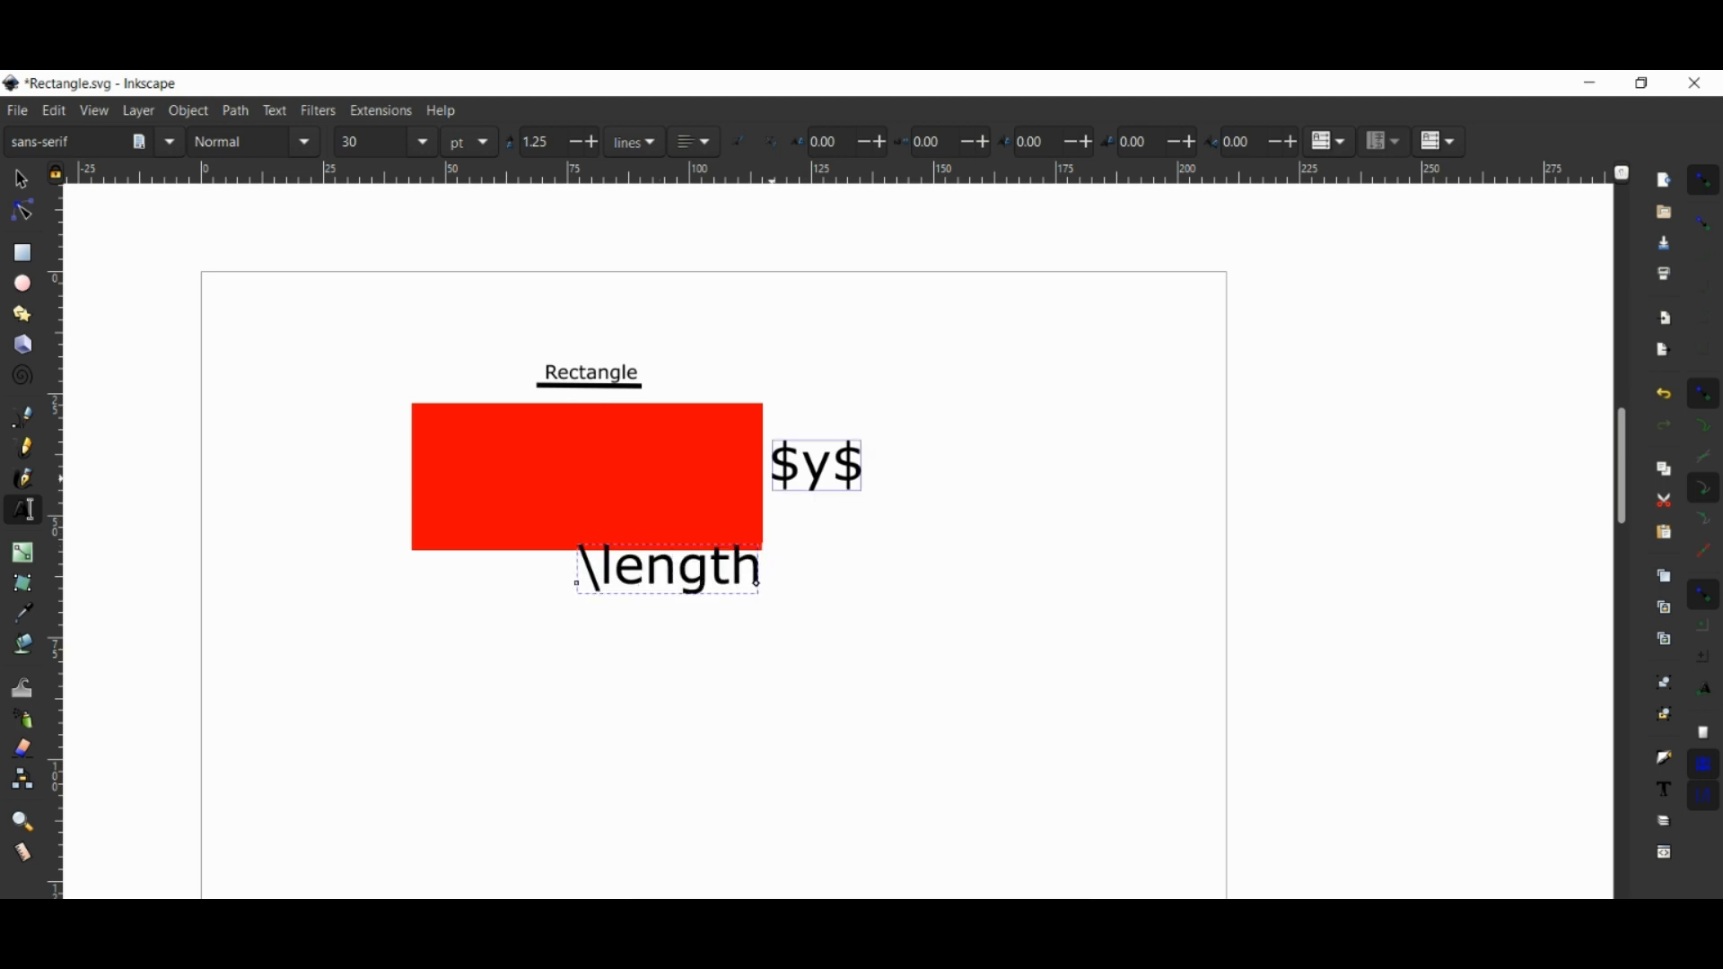
# Replace the $y$ label beside the red rectangle with \width and save Rectangle.svg.
pyautogui.moveTo(773, 474); pyautogui.dragTo(858, 476)
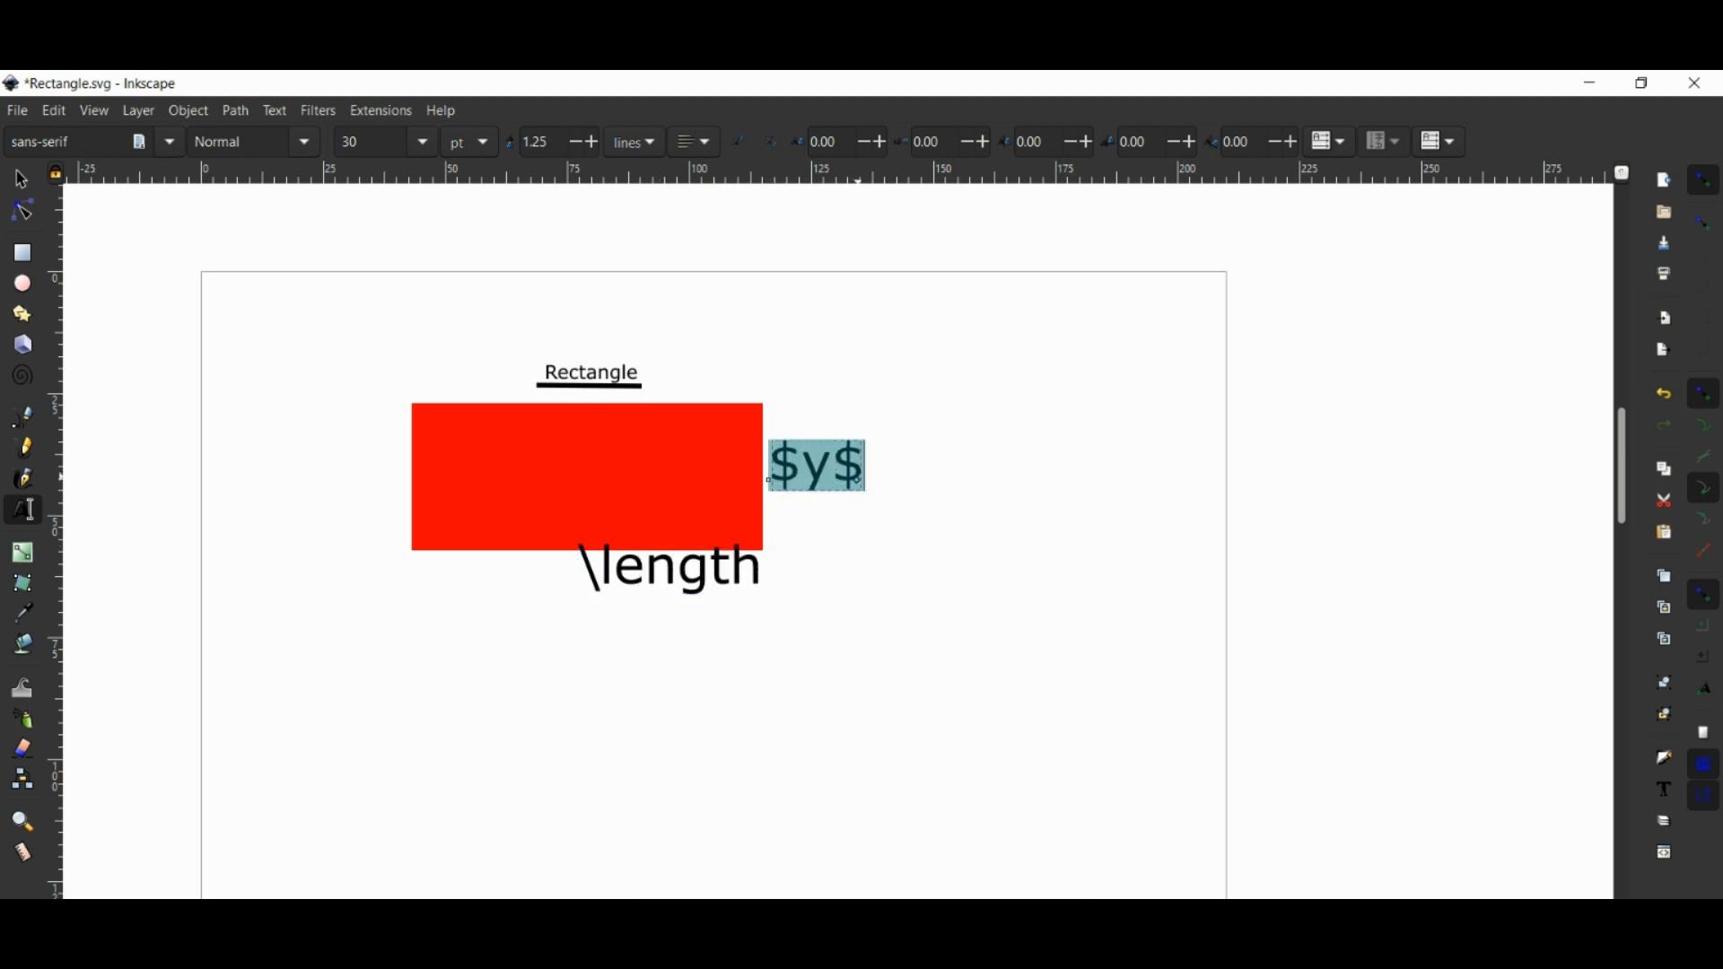
pyautogui.write('\\width')
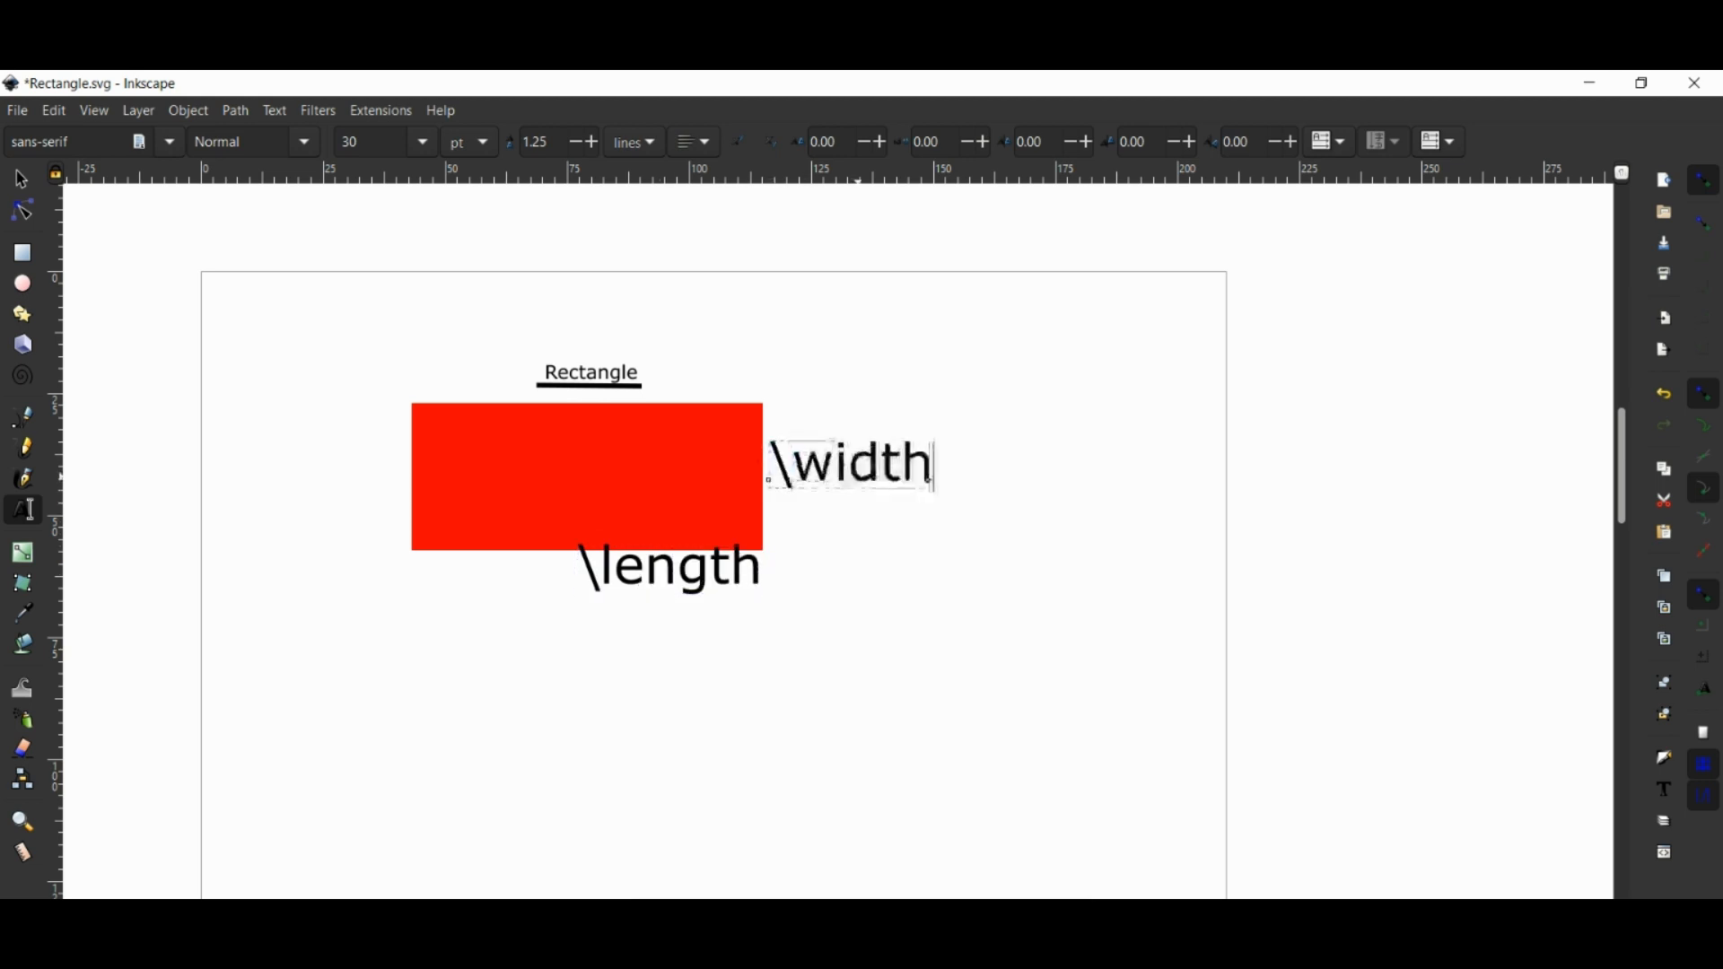
pyautogui.click(850, 585)
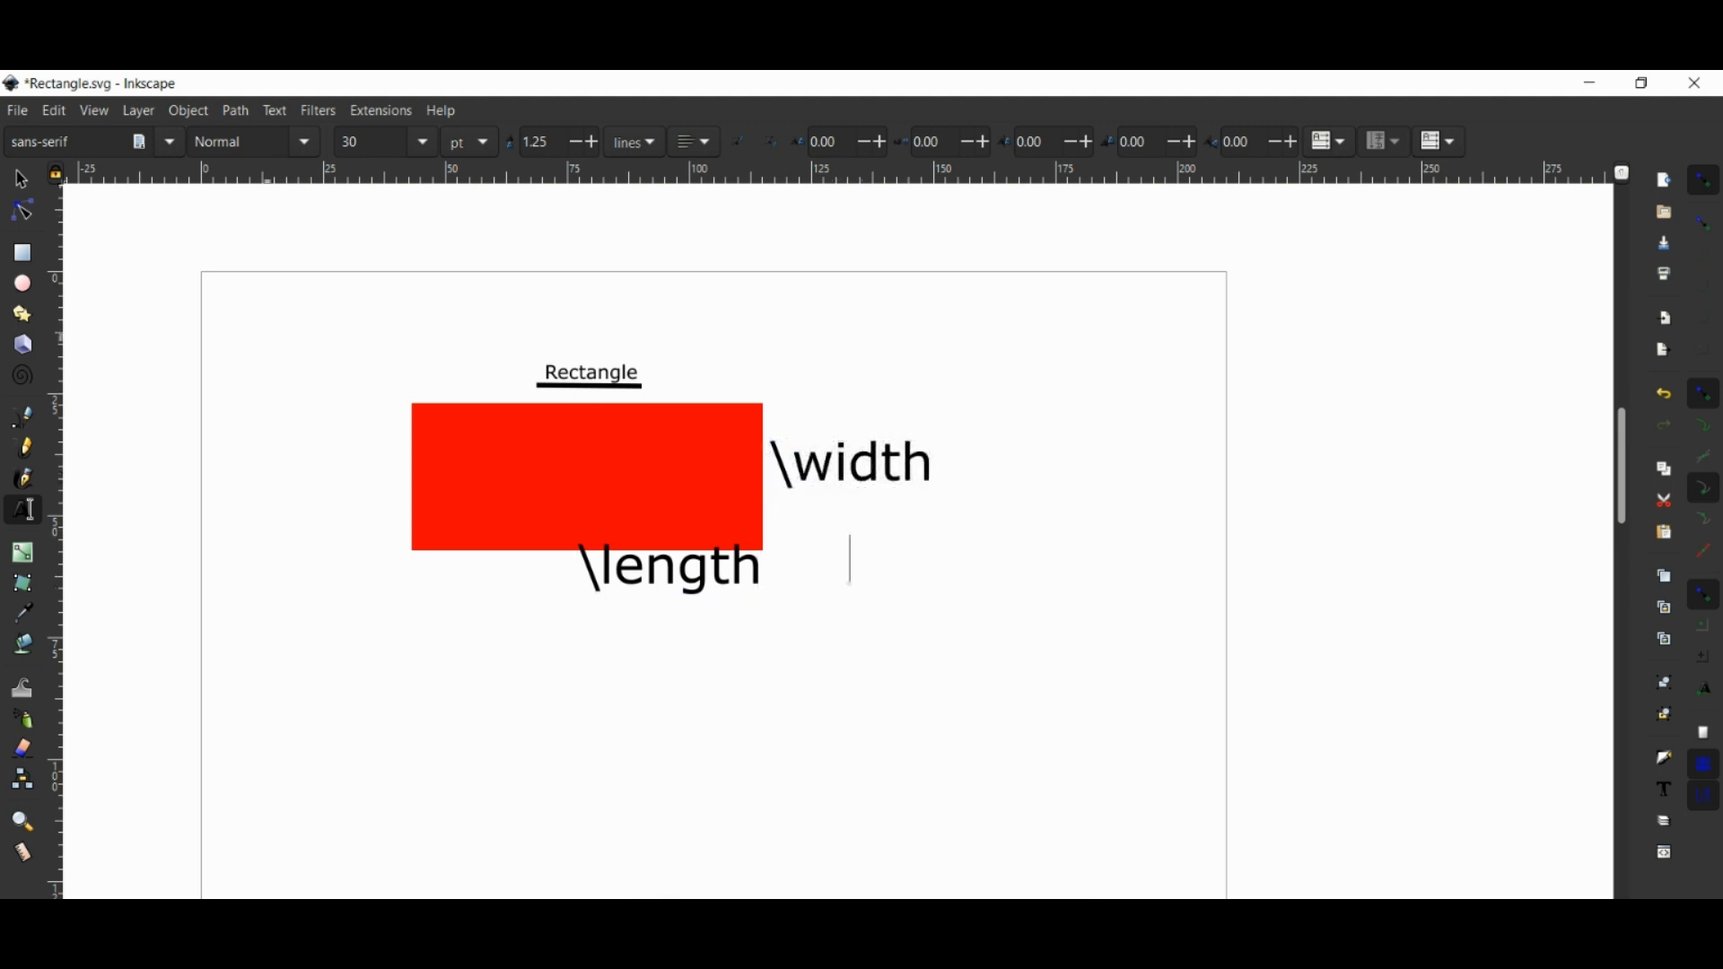
pyautogui.hotkey('ctrl', 's')
# Save a copy of the drawing as Encapsulated PostScript with text omitted and a LaTeX file created, replacing Rectangle.eps in the Photos folder.
pyautogui.click(17, 110)
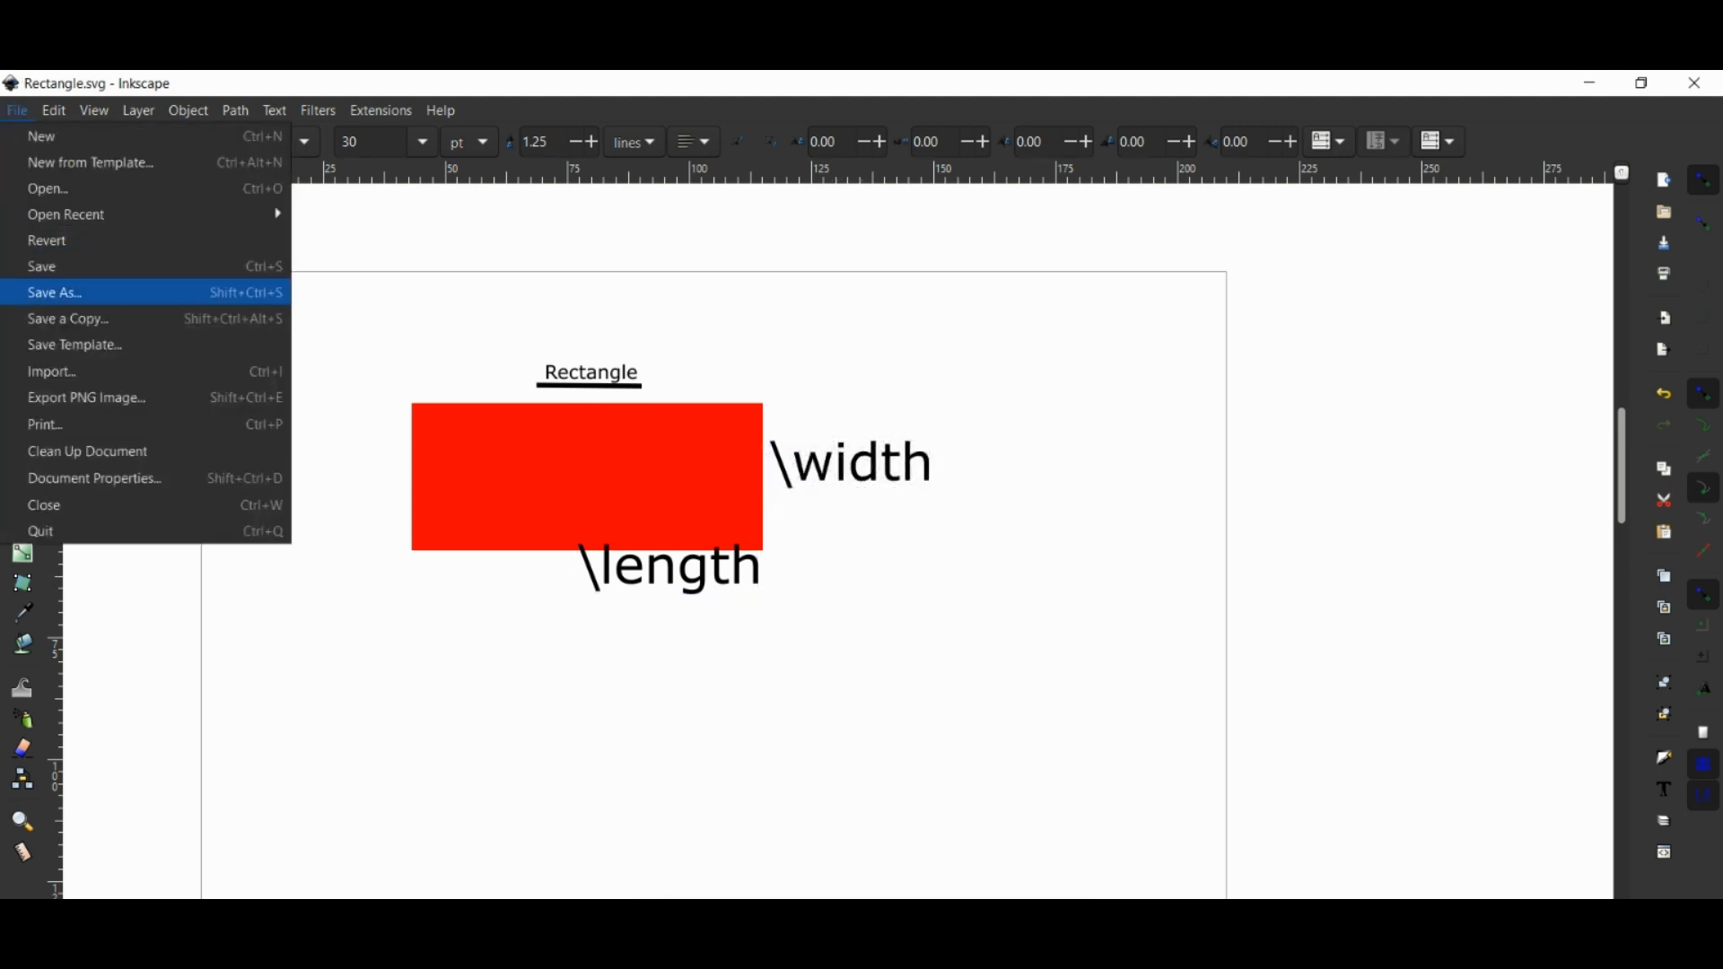
pyautogui.click(72, 320)
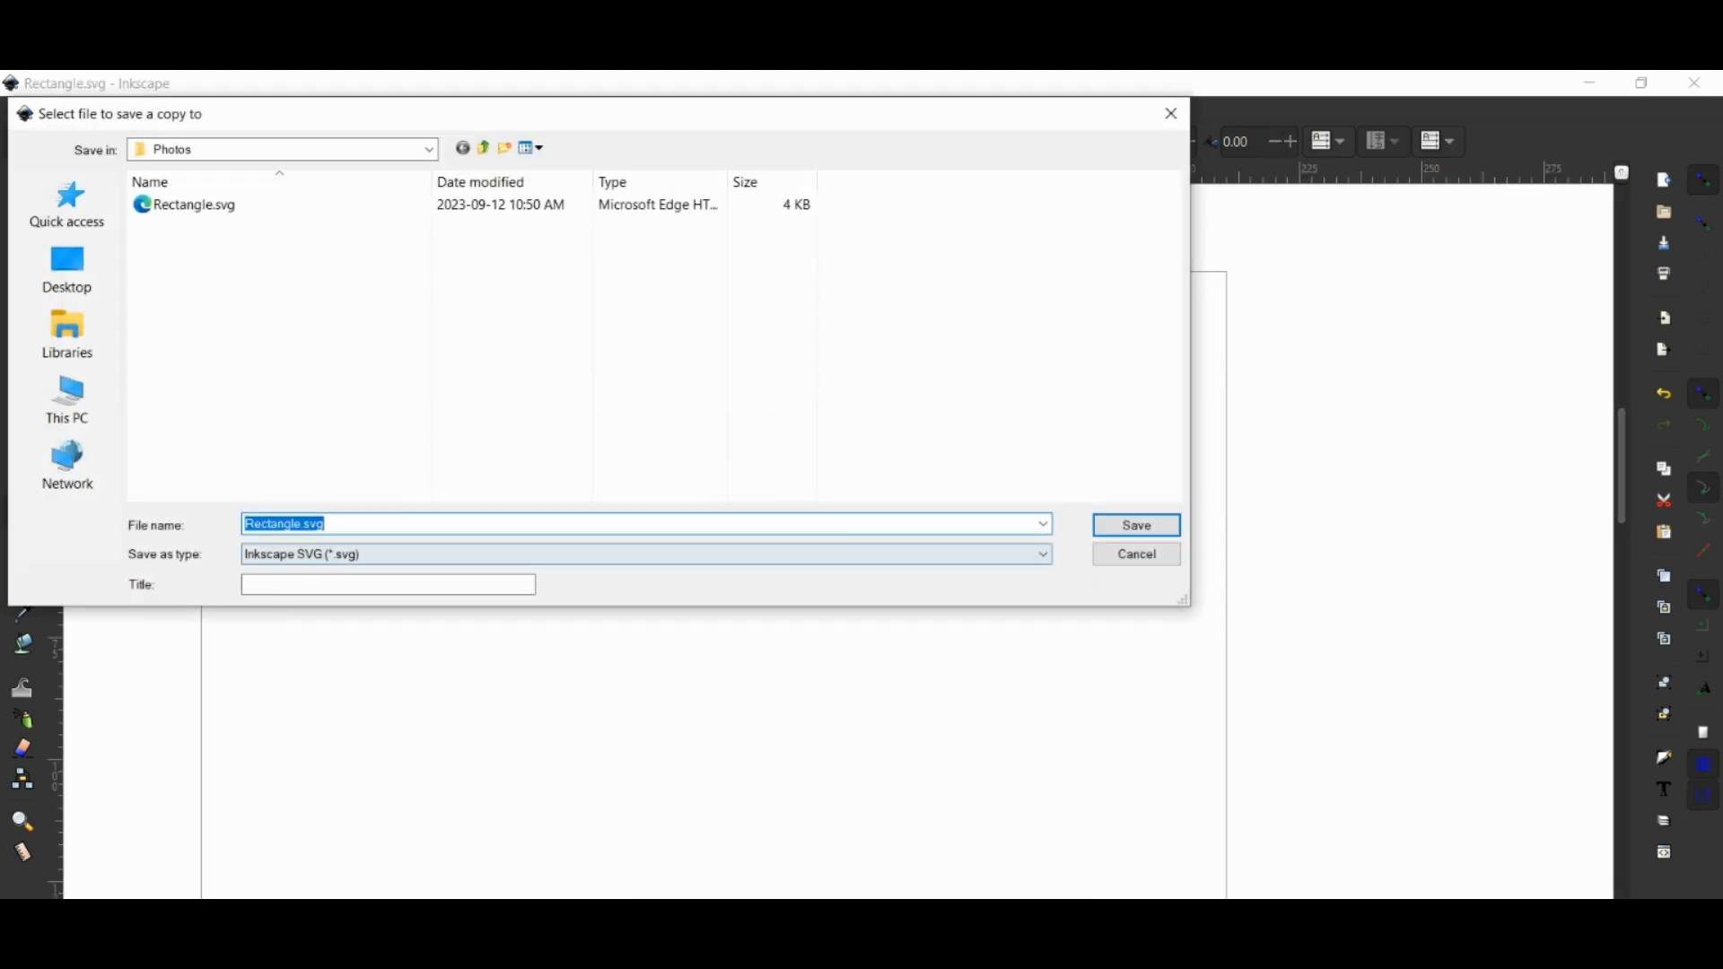
pyautogui.click(305, 554)
pyautogui.click(329, 688)
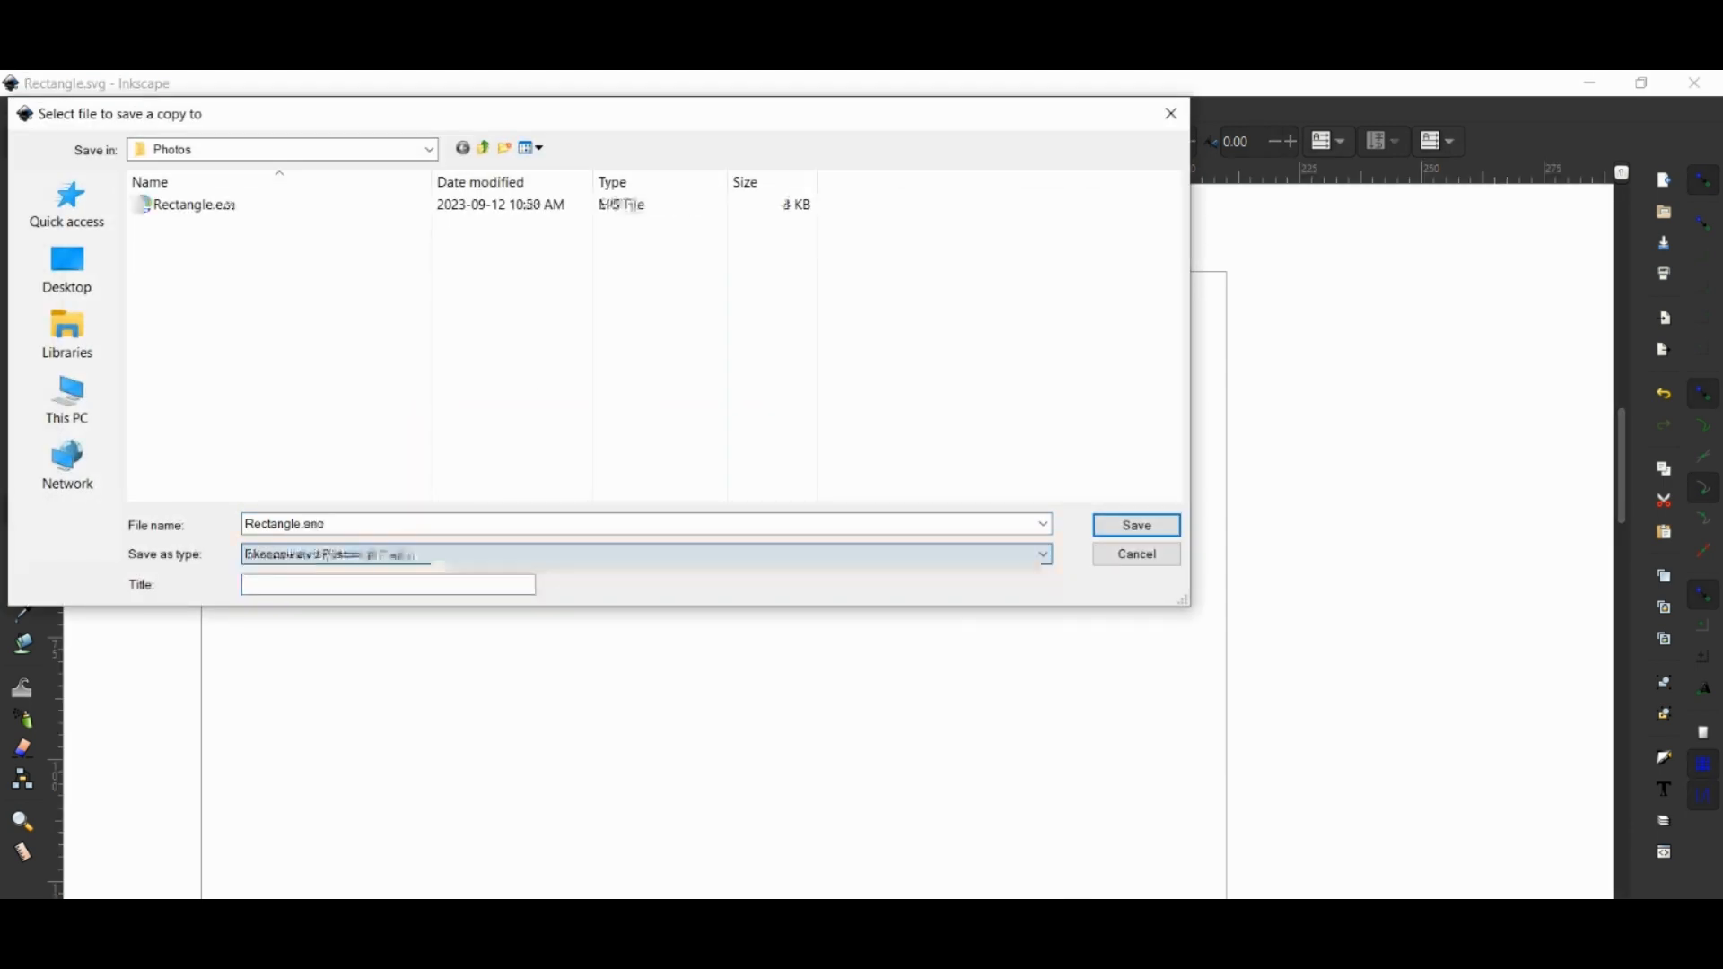
pyautogui.click(1138, 525)
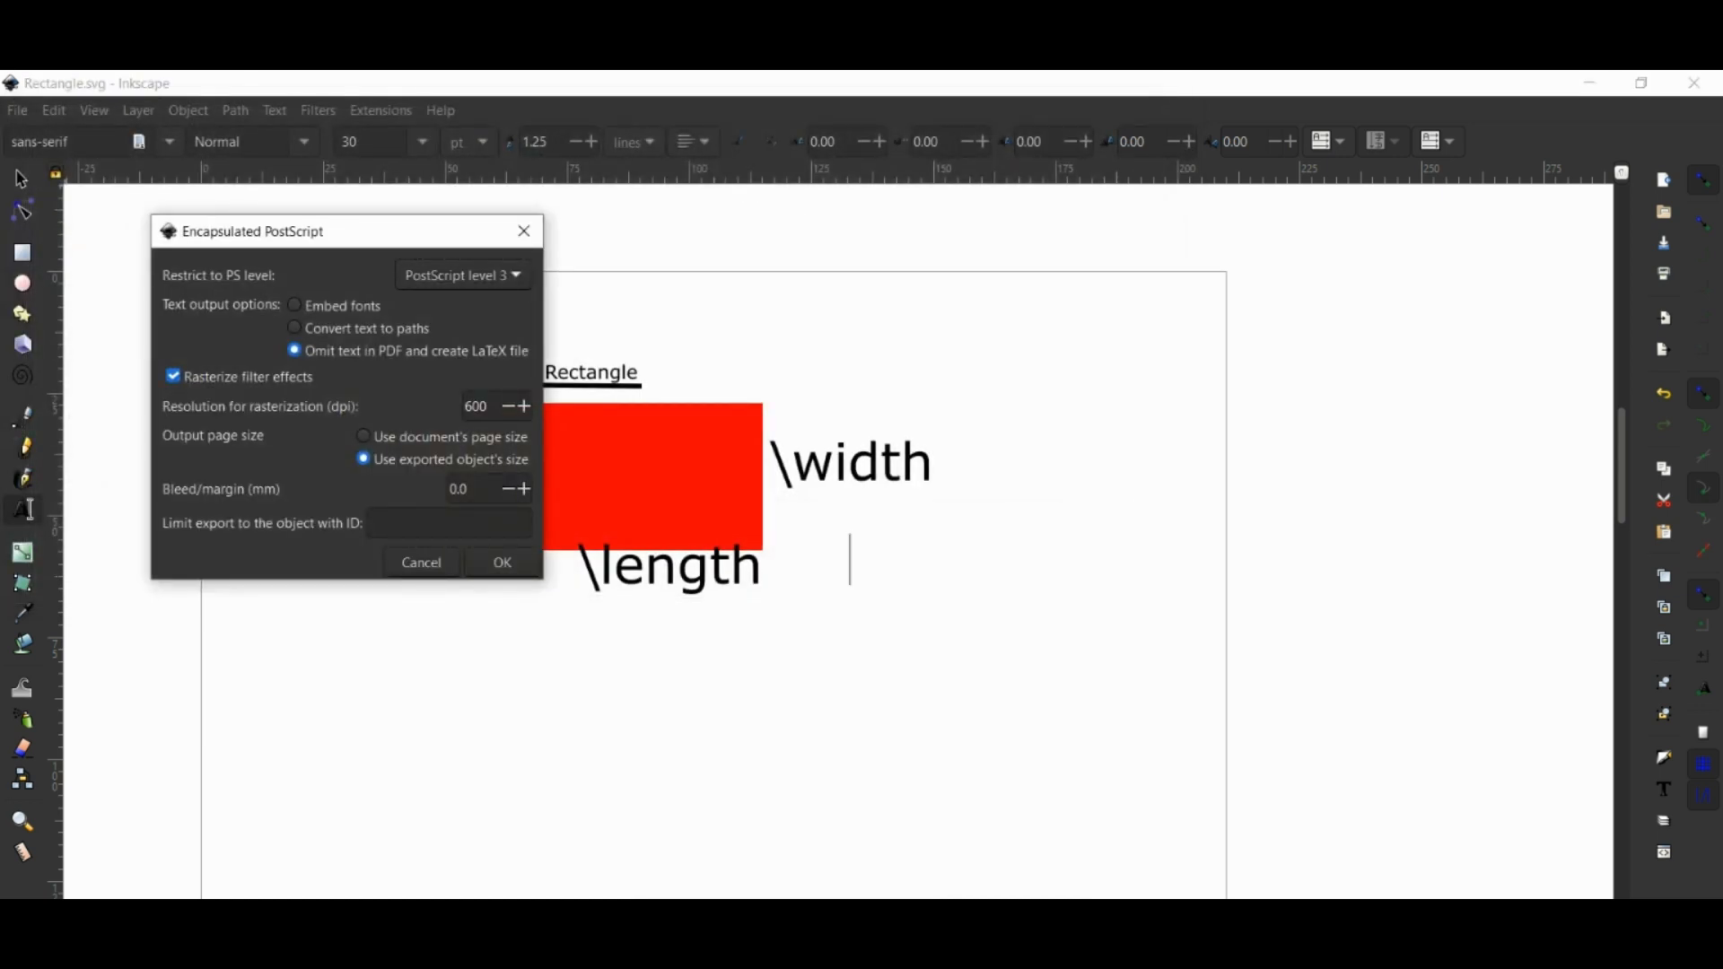
pyautogui.press('Return')
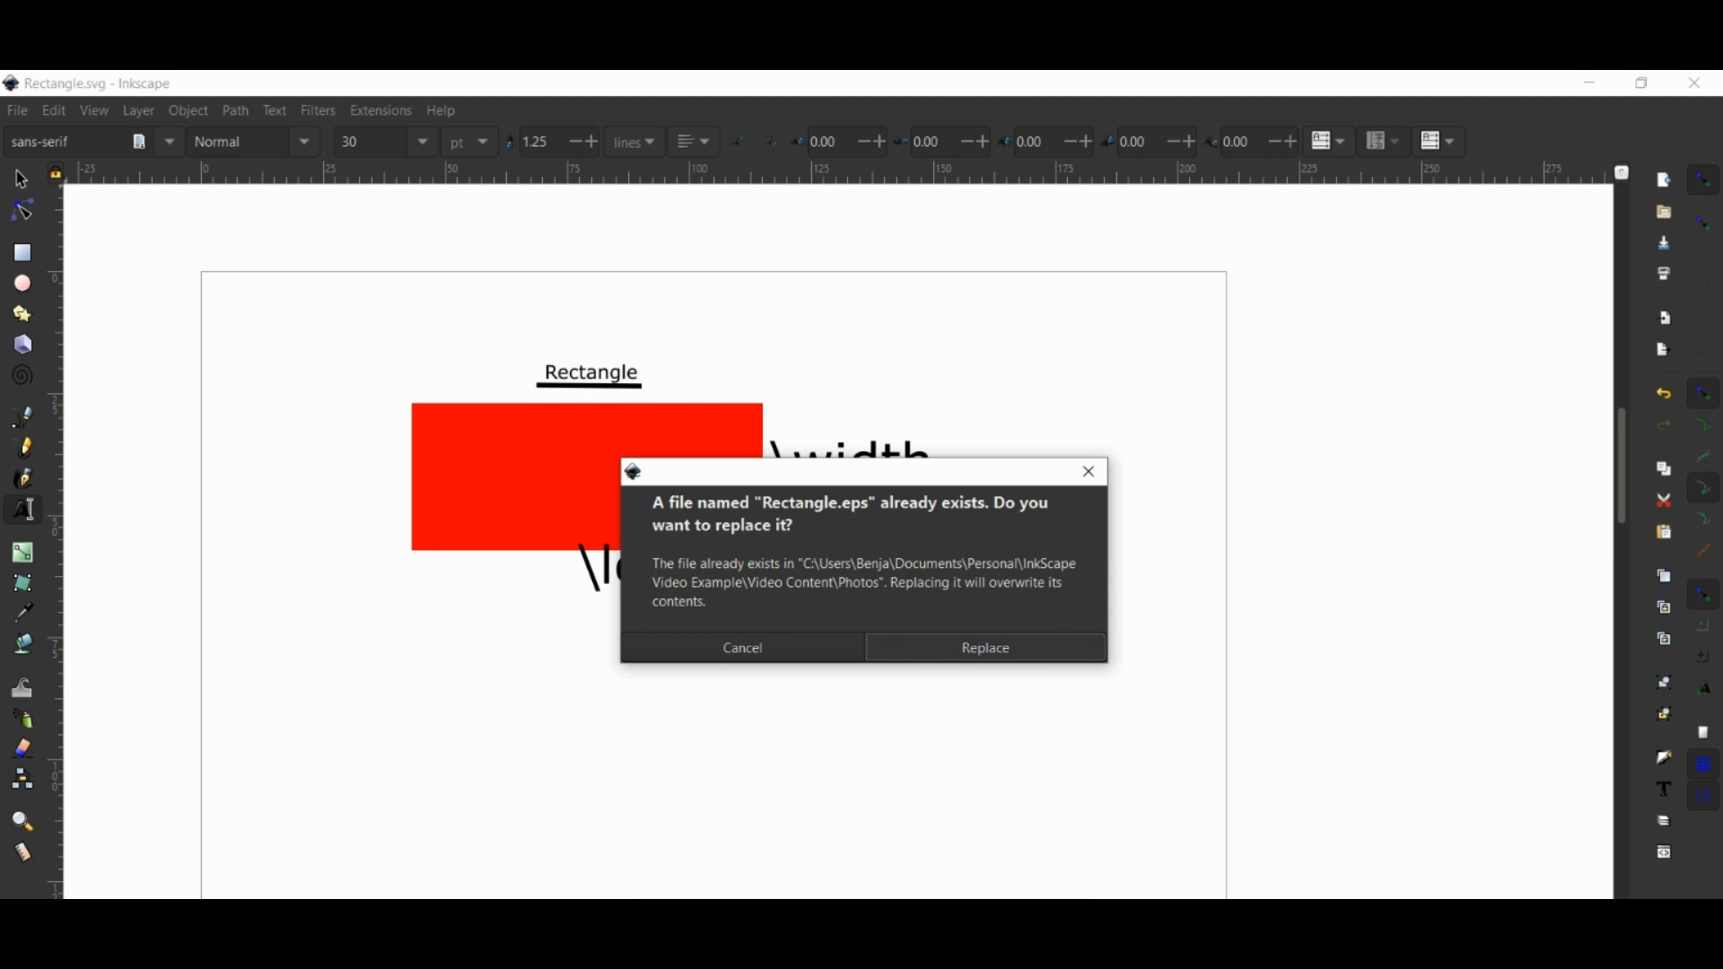
pyautogui.press('Return')
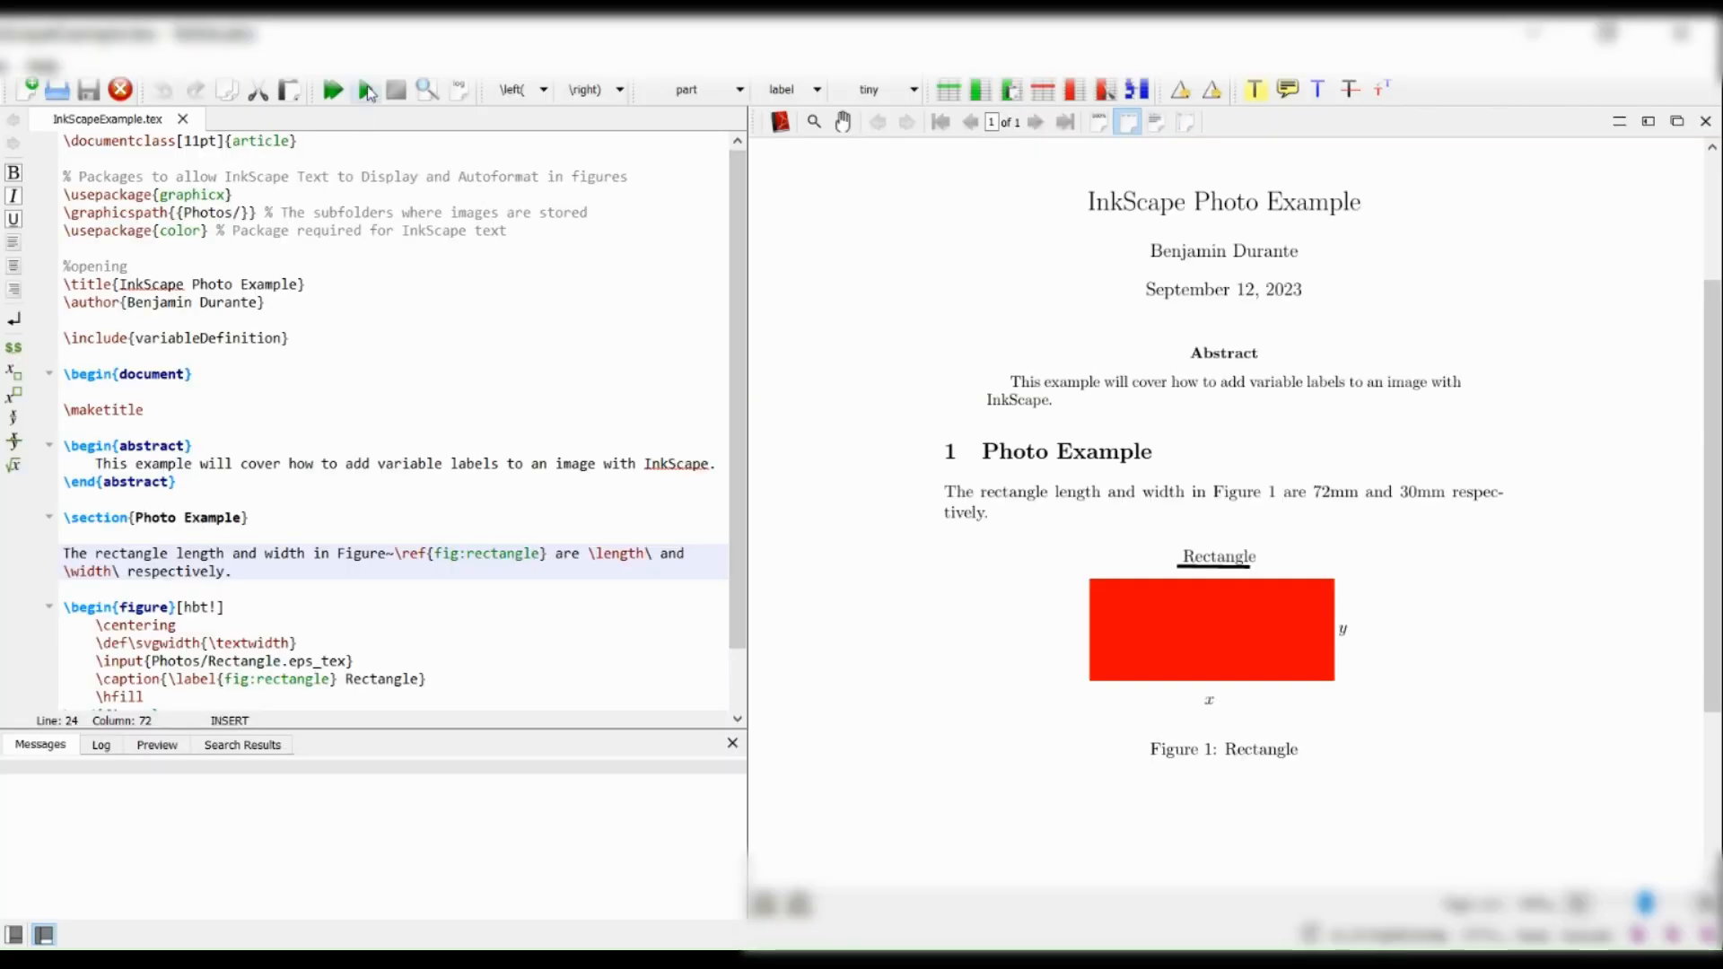
# Recompile InkScapeExample.tex in TeXstudio and magnify the length and width labels of the rectangle figure in the preview.
pyautogui.click(369, 93)
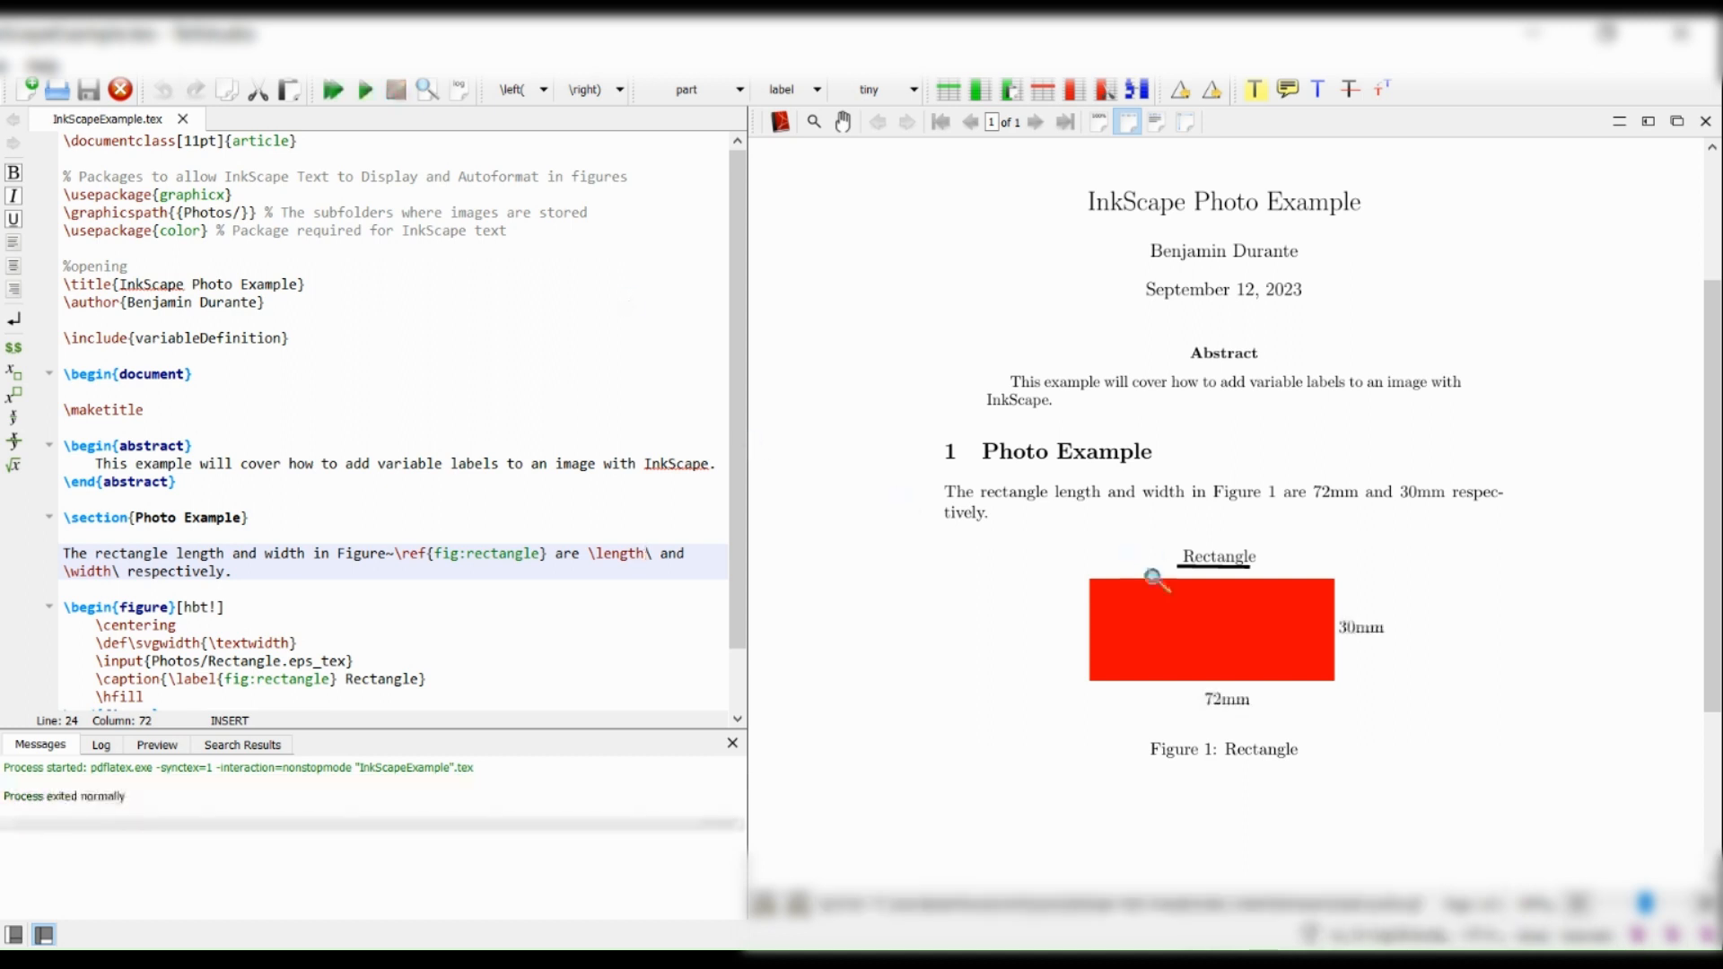
pyautogui.click(1219, 705)
pyautogui.click(1232, 709)
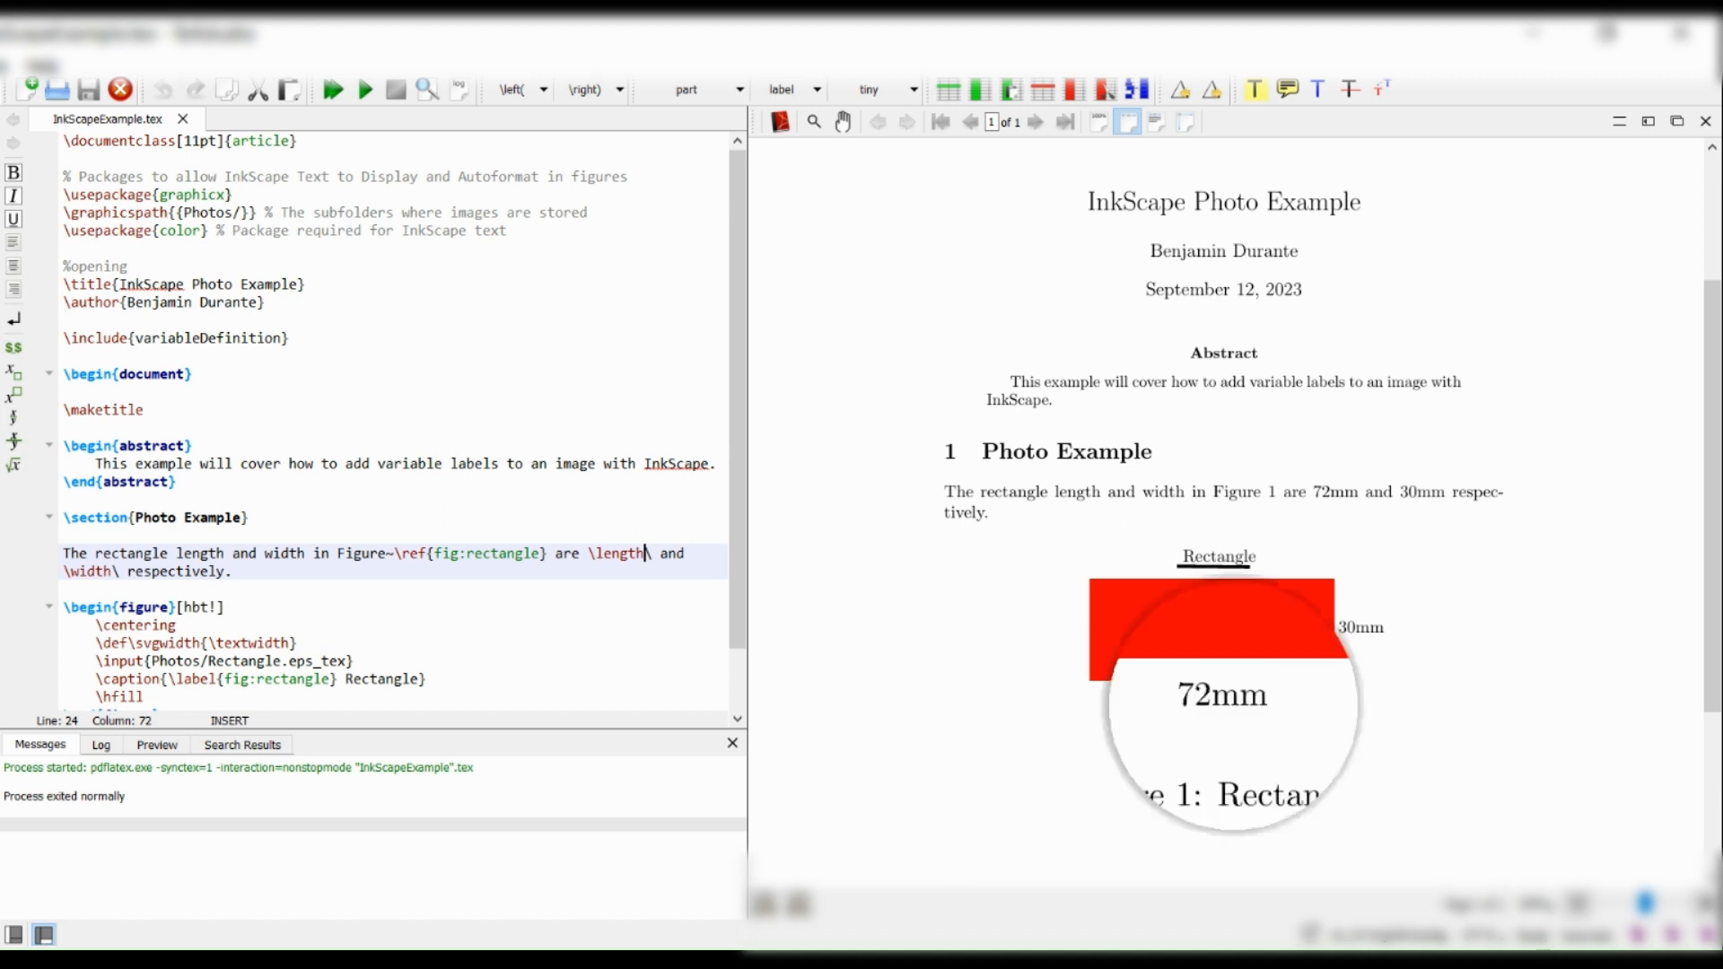
pyautogui.click(1353, 639)
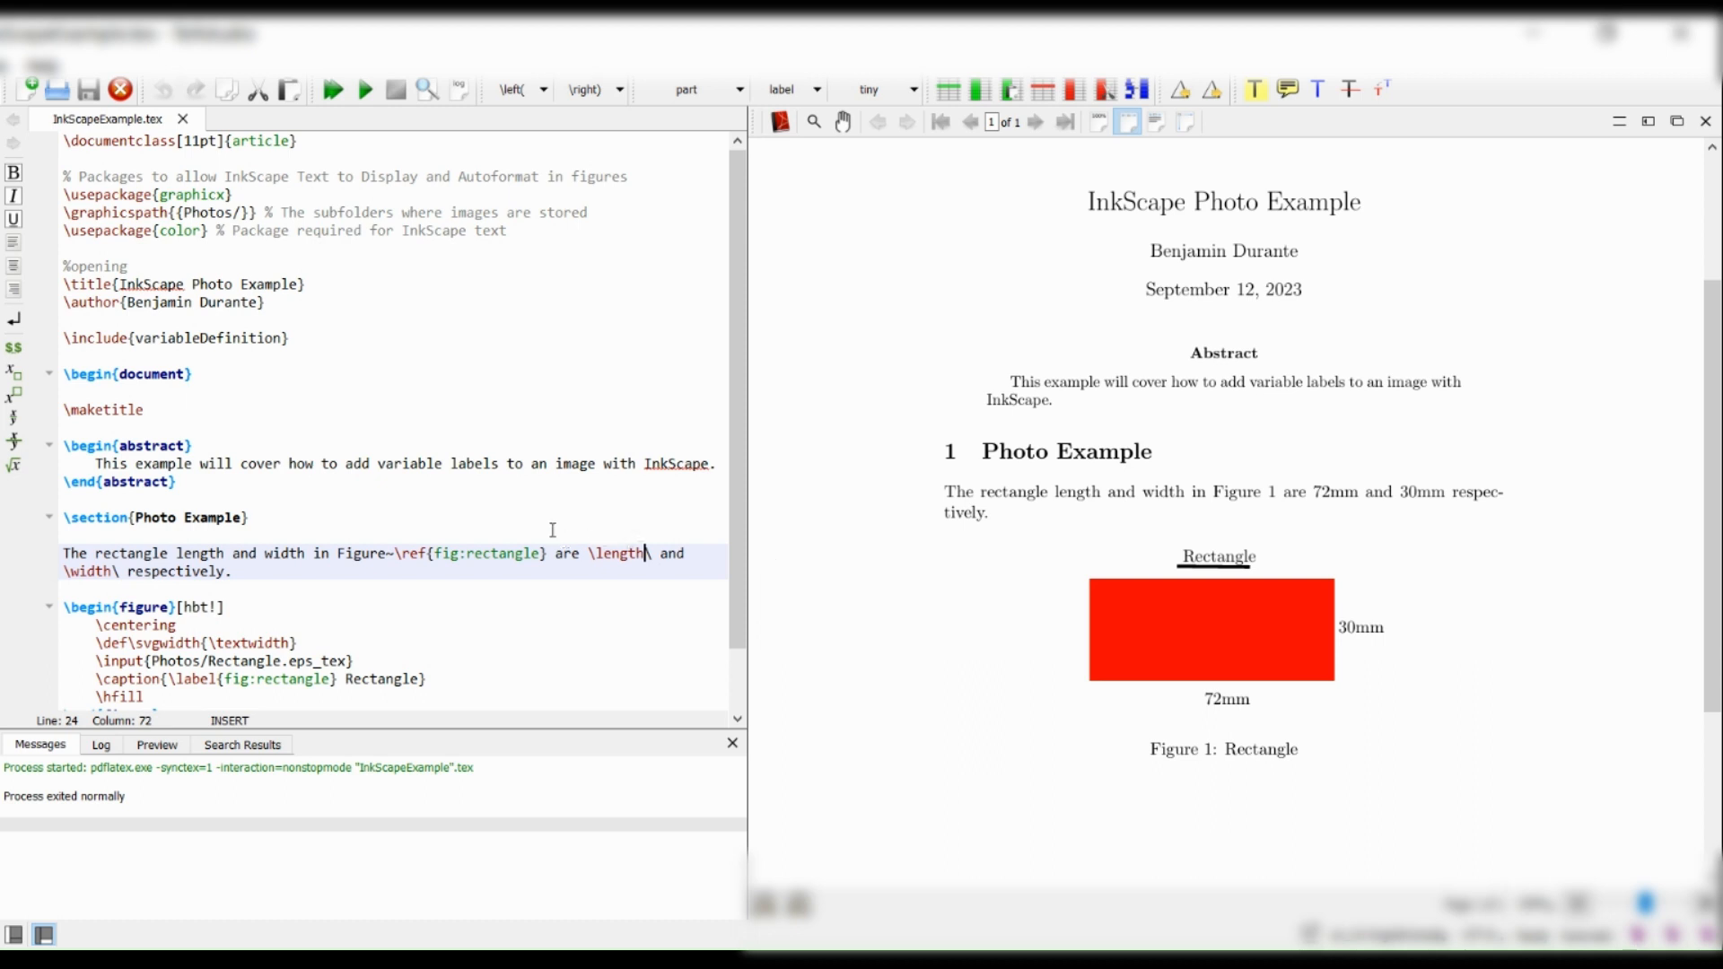
# Open variableDefinition.tex from the include line, set \length to 71mm and \width to 32mm, and save the file.
pyautogui.keyDown('ctrl'); pyautogui.click(260, 339); pyautogui.keyUp('ctrl')
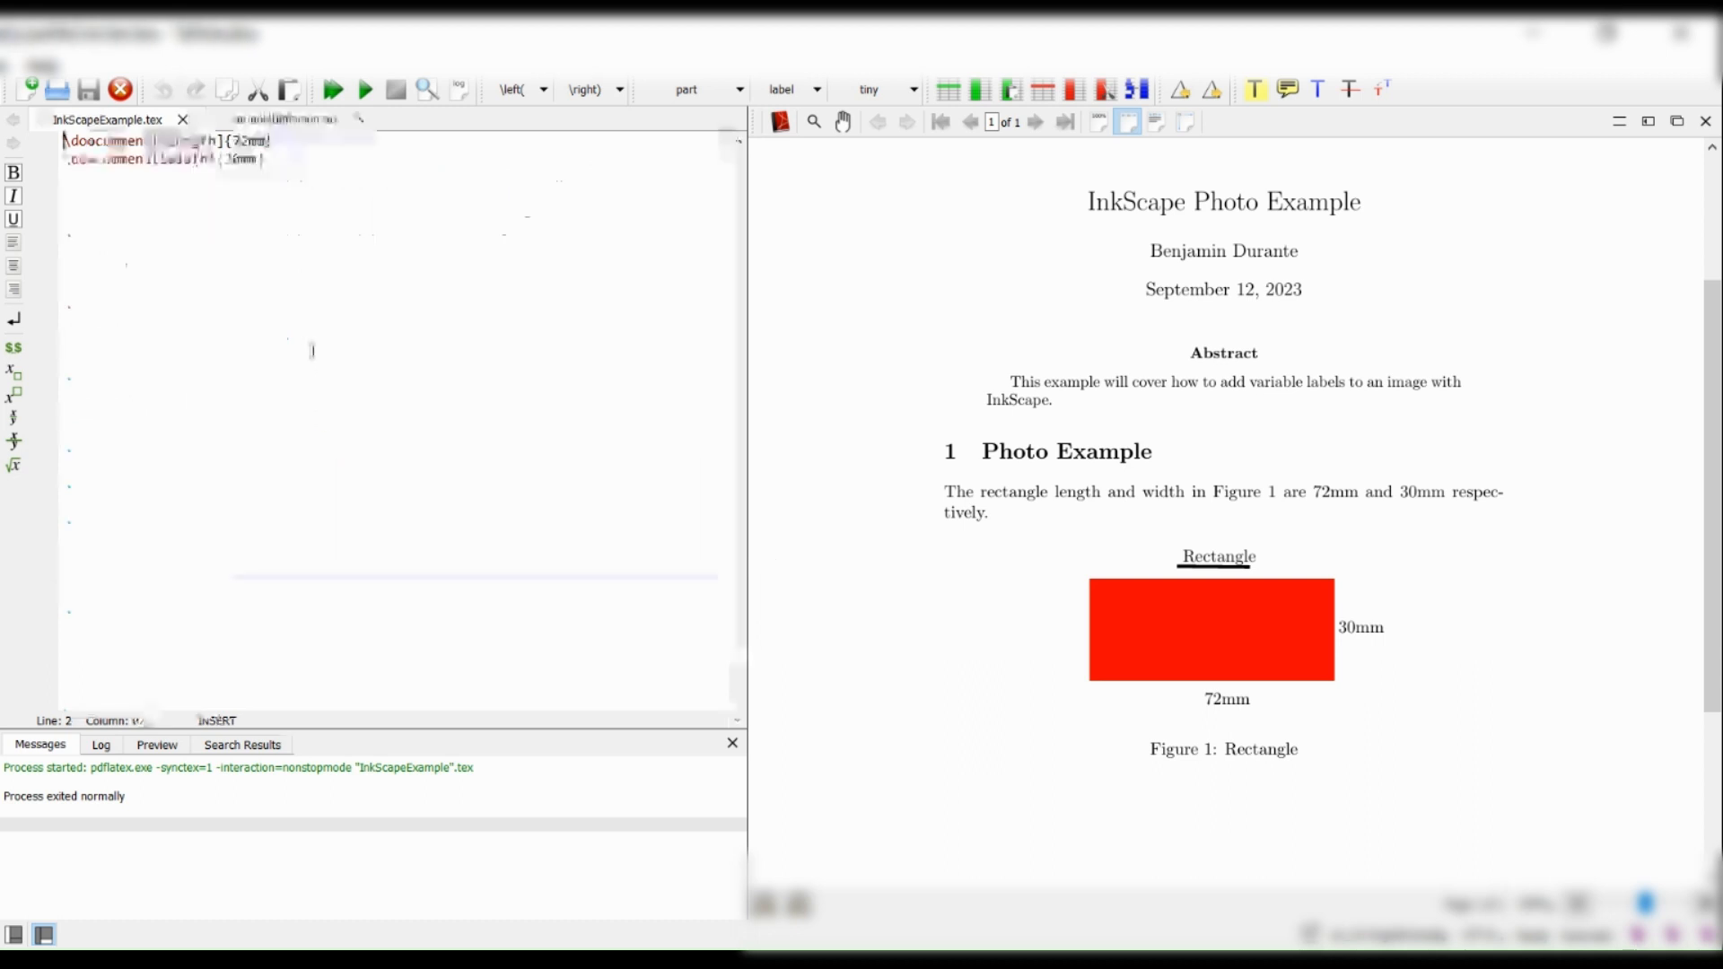
pyautogui.moveTo(240, 141); pyautogui.dragTo(249, 142)
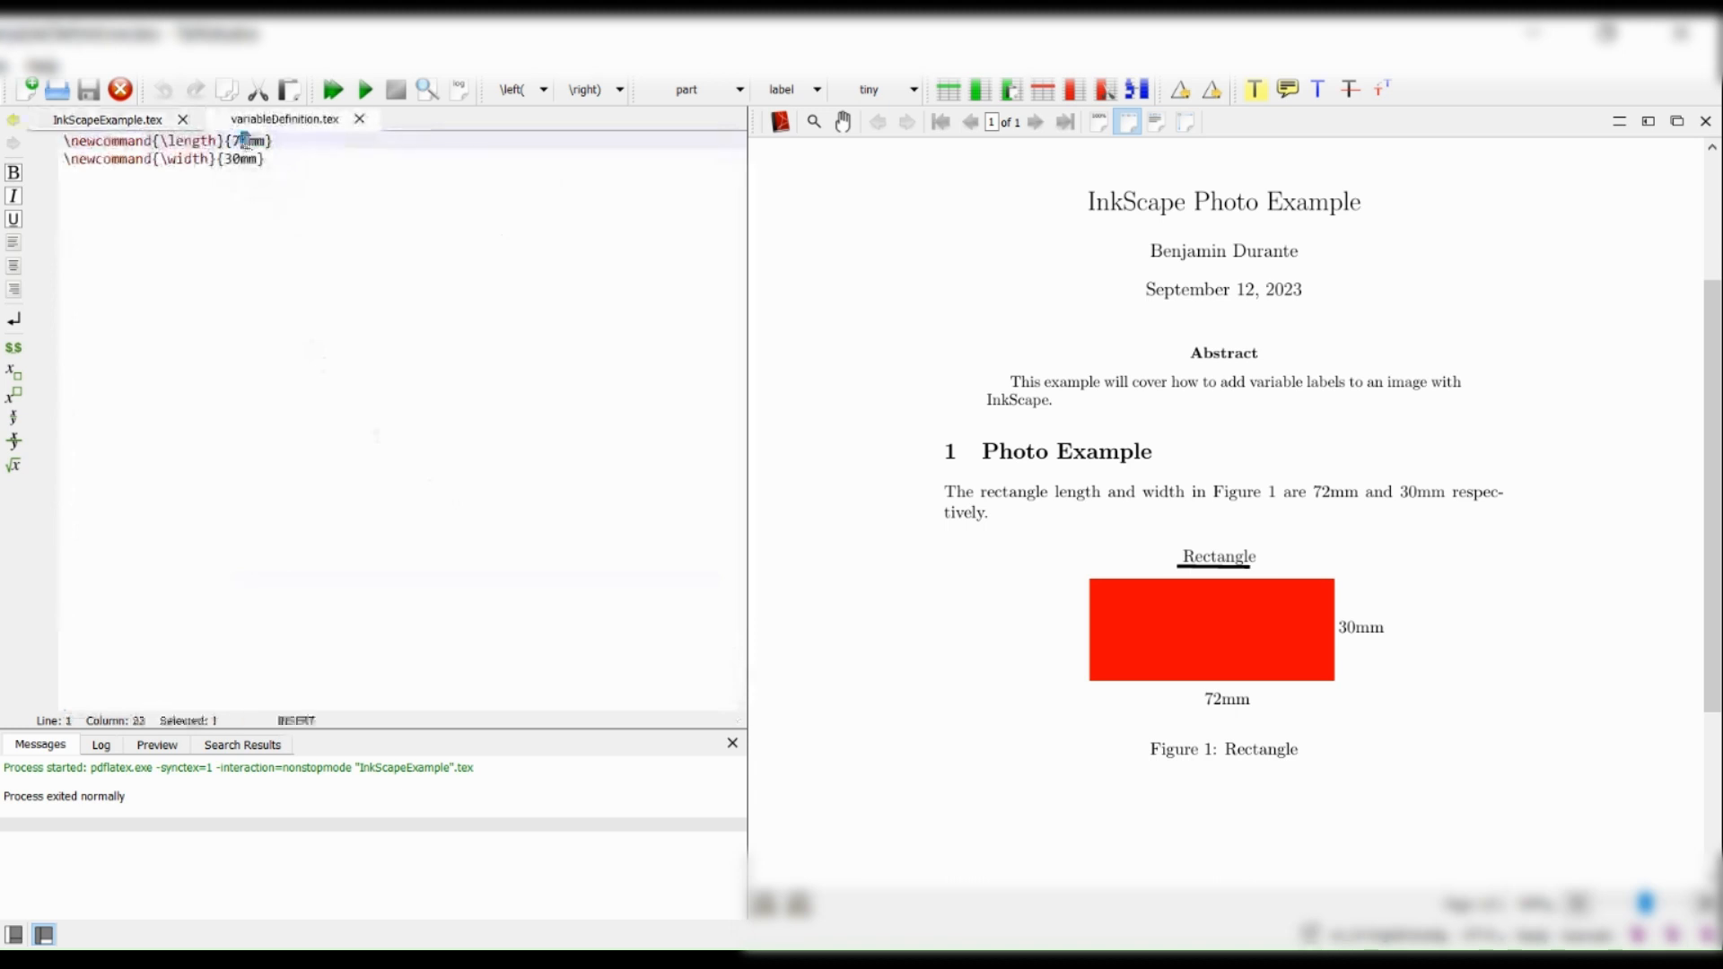
pyautogui.write('1')
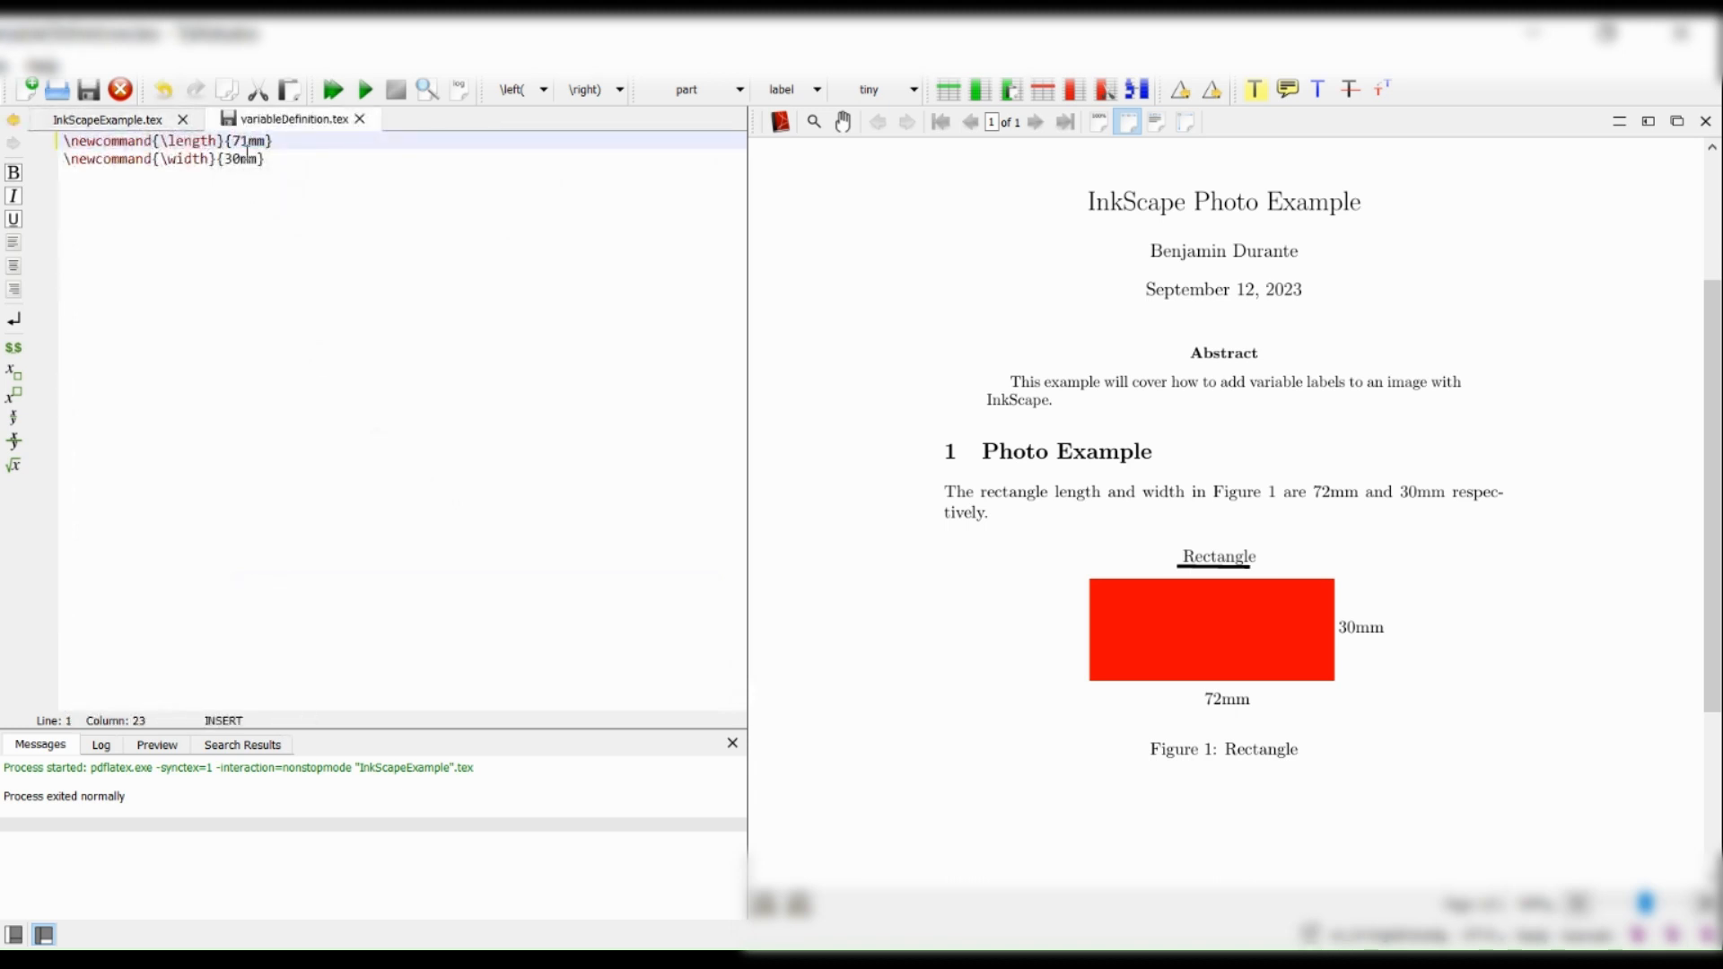
pyautogui.moveTo(225, 160); pyautogui.dragTo(239, 159)
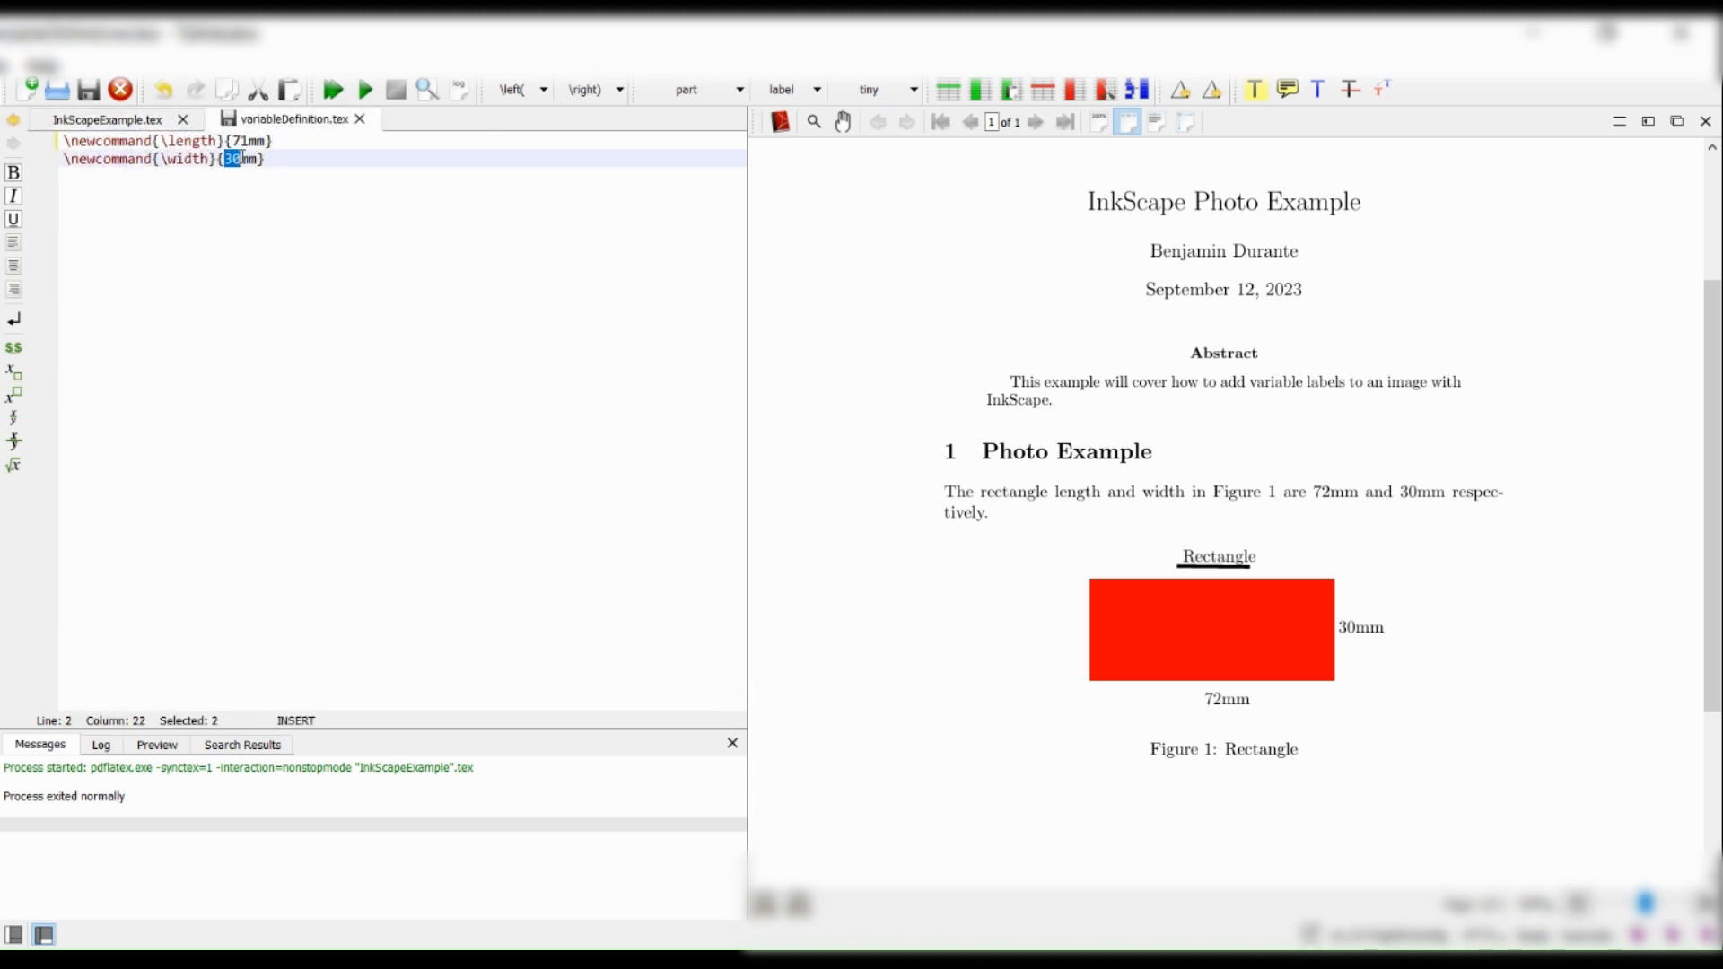
pyautogui.write('32')
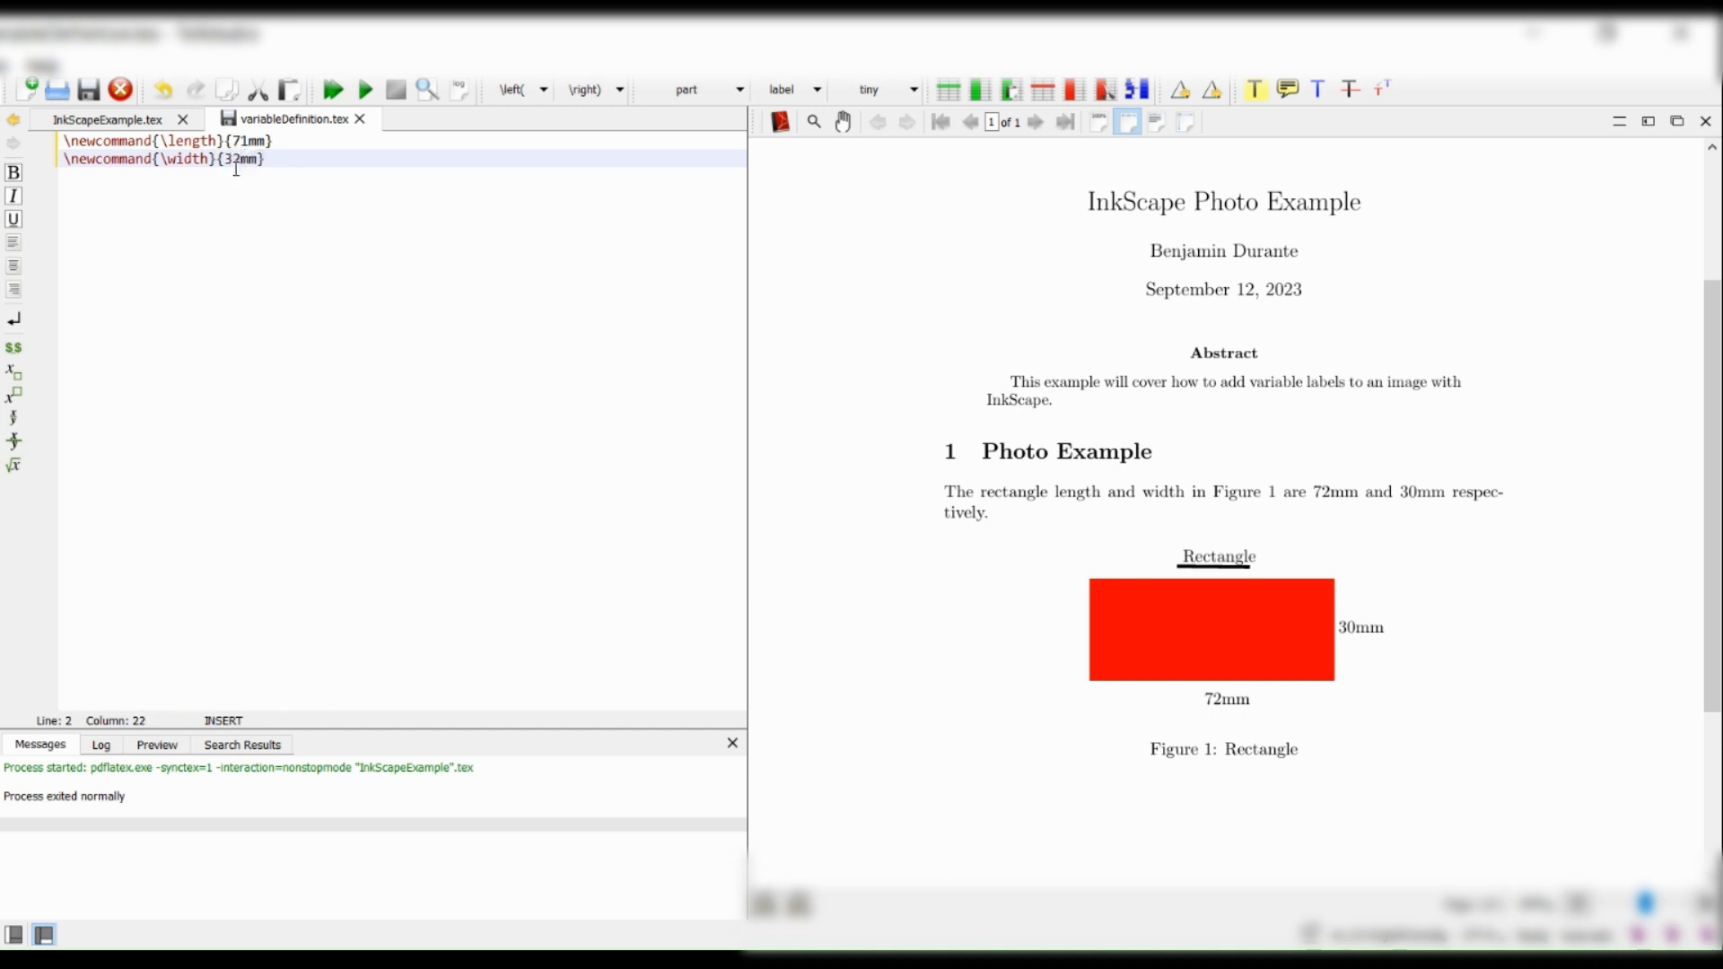
pyautogui.hotkey('ctrl', 's')
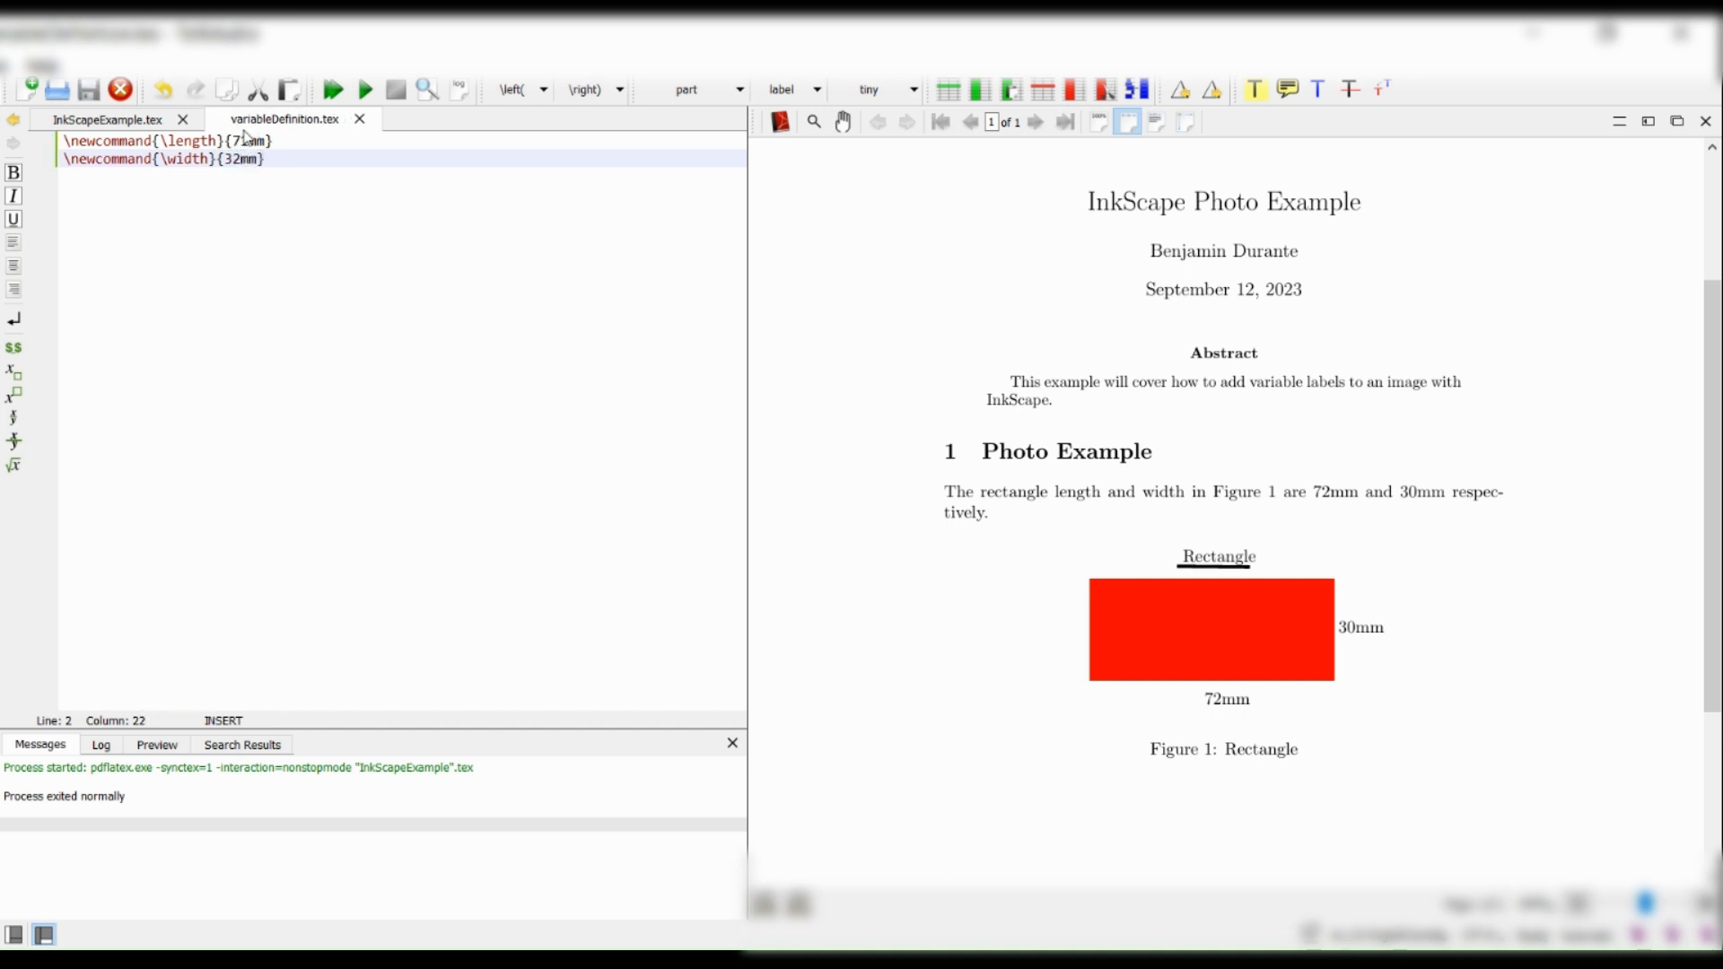
# Recompile InkScapeExample.tex and check the length and width values in the Photo Example sentence and the figure labels.
pyautogui.click(132, 120)
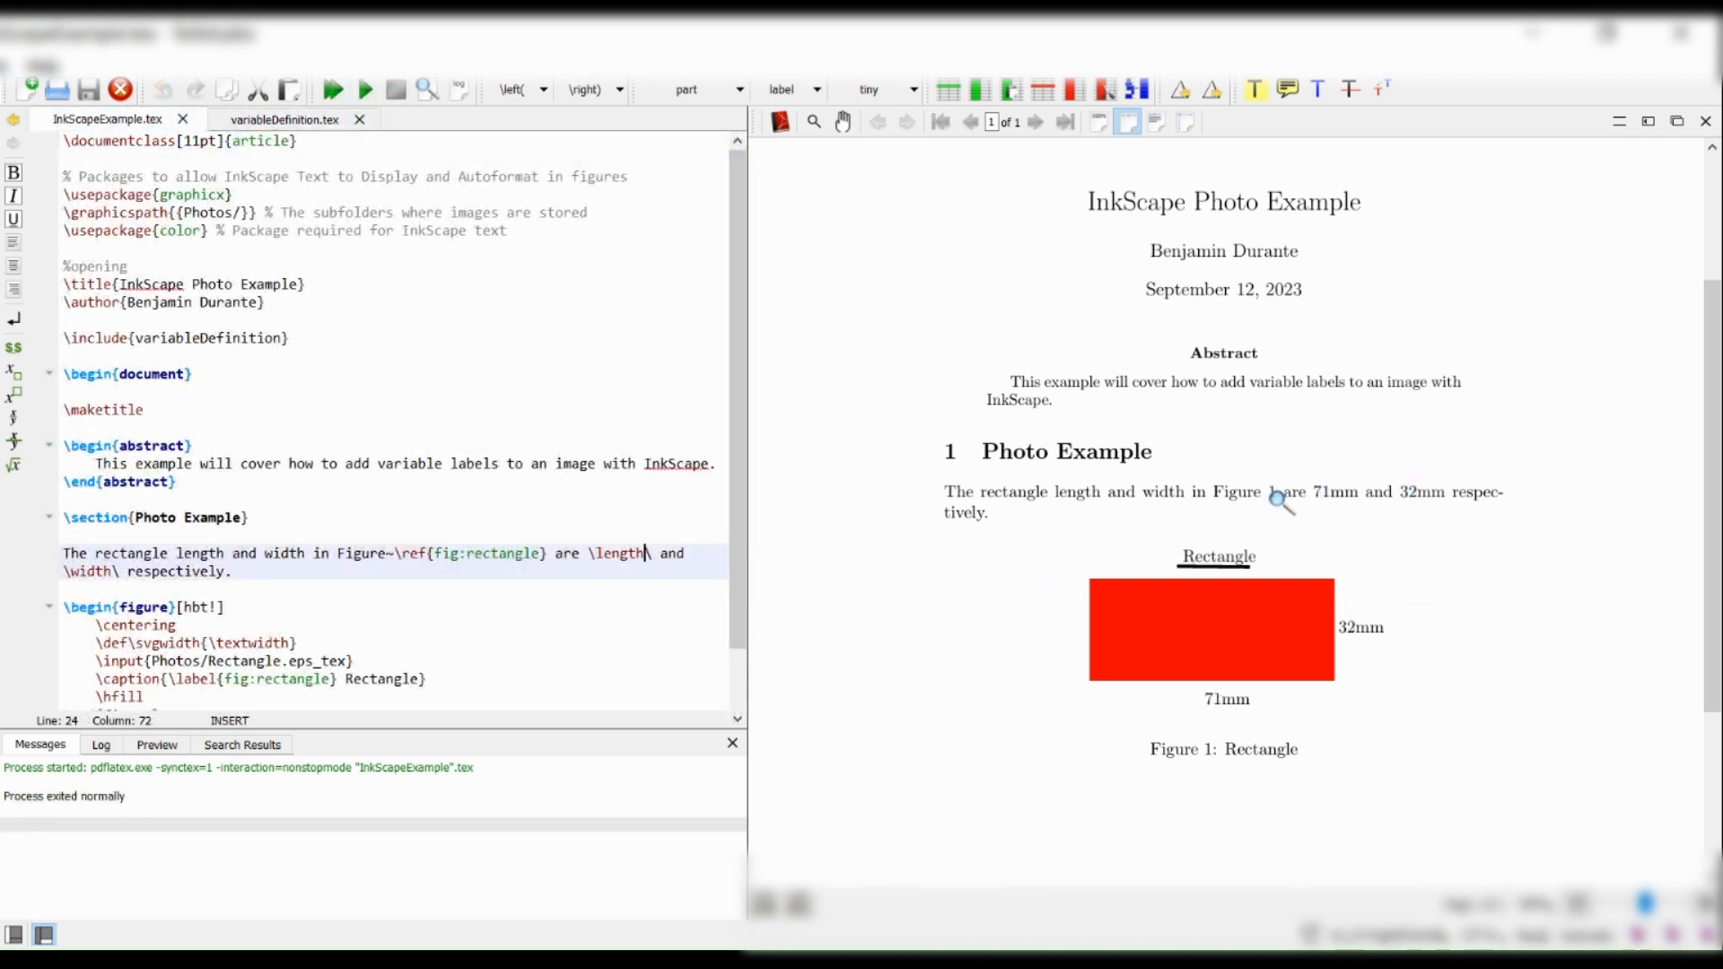
pyautogui.click(1338, 498)
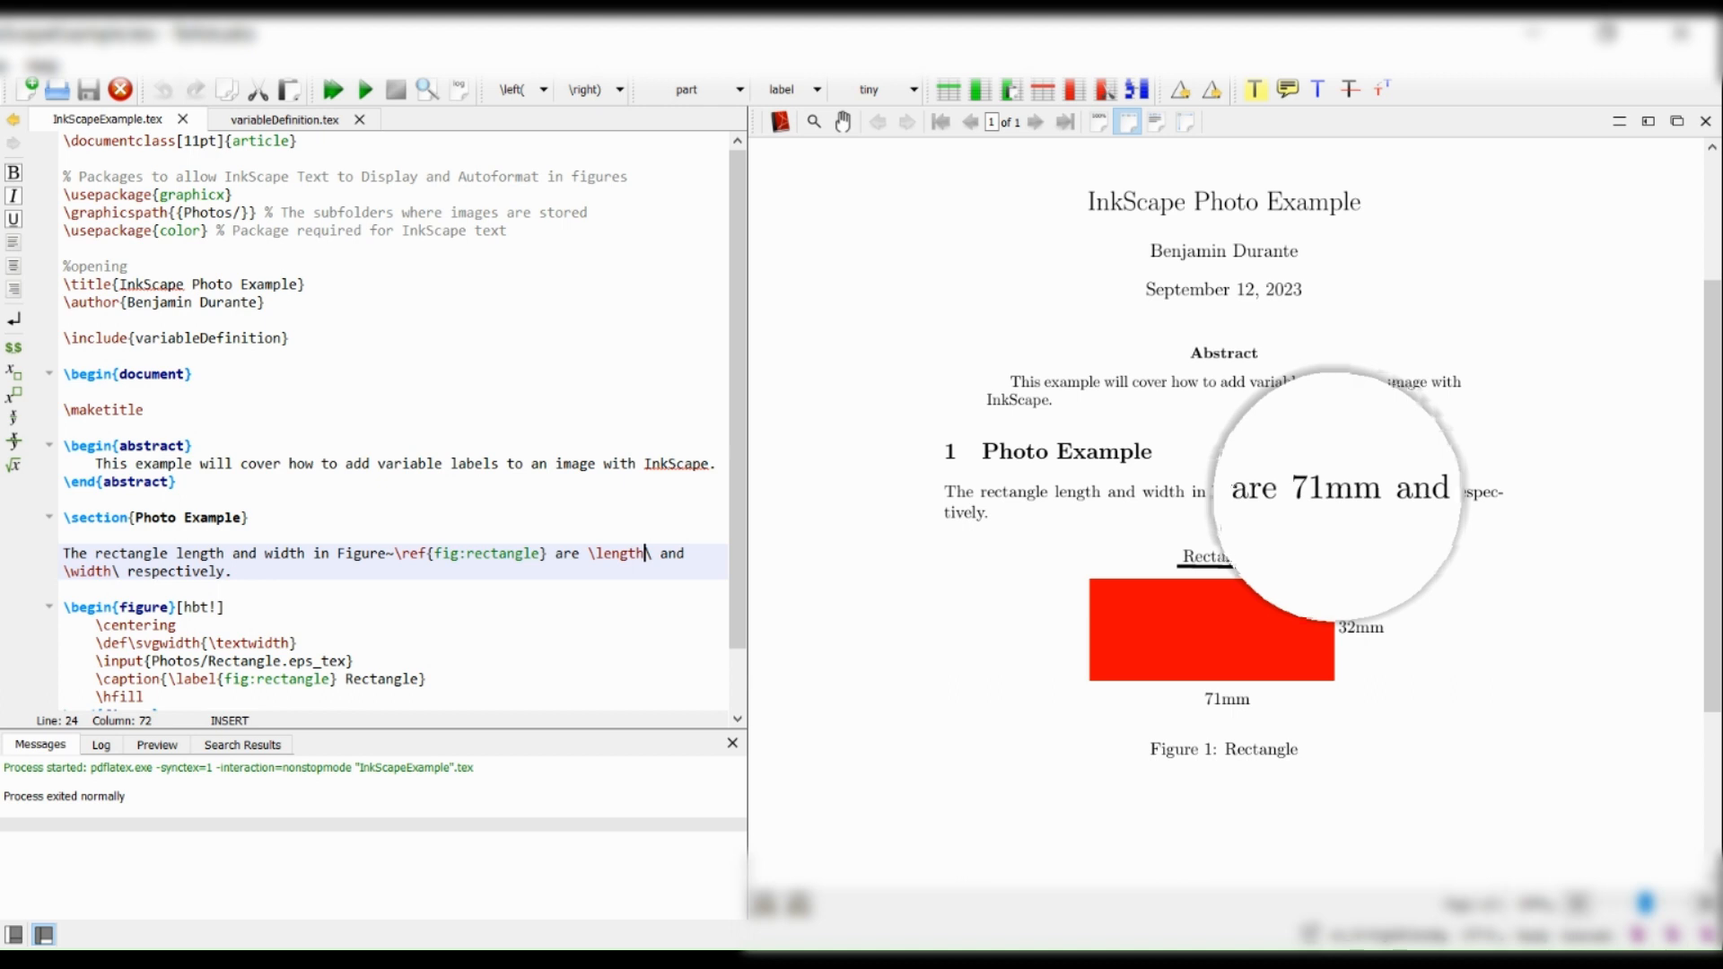
pyautogui.click(1223, 709)
pyautogui.moveTo(1446, 491); pyautogui.dragTo(1428, 501)
pyautogui.moveTo(1372, 639); pyautogui.dragTo(1351, 645)
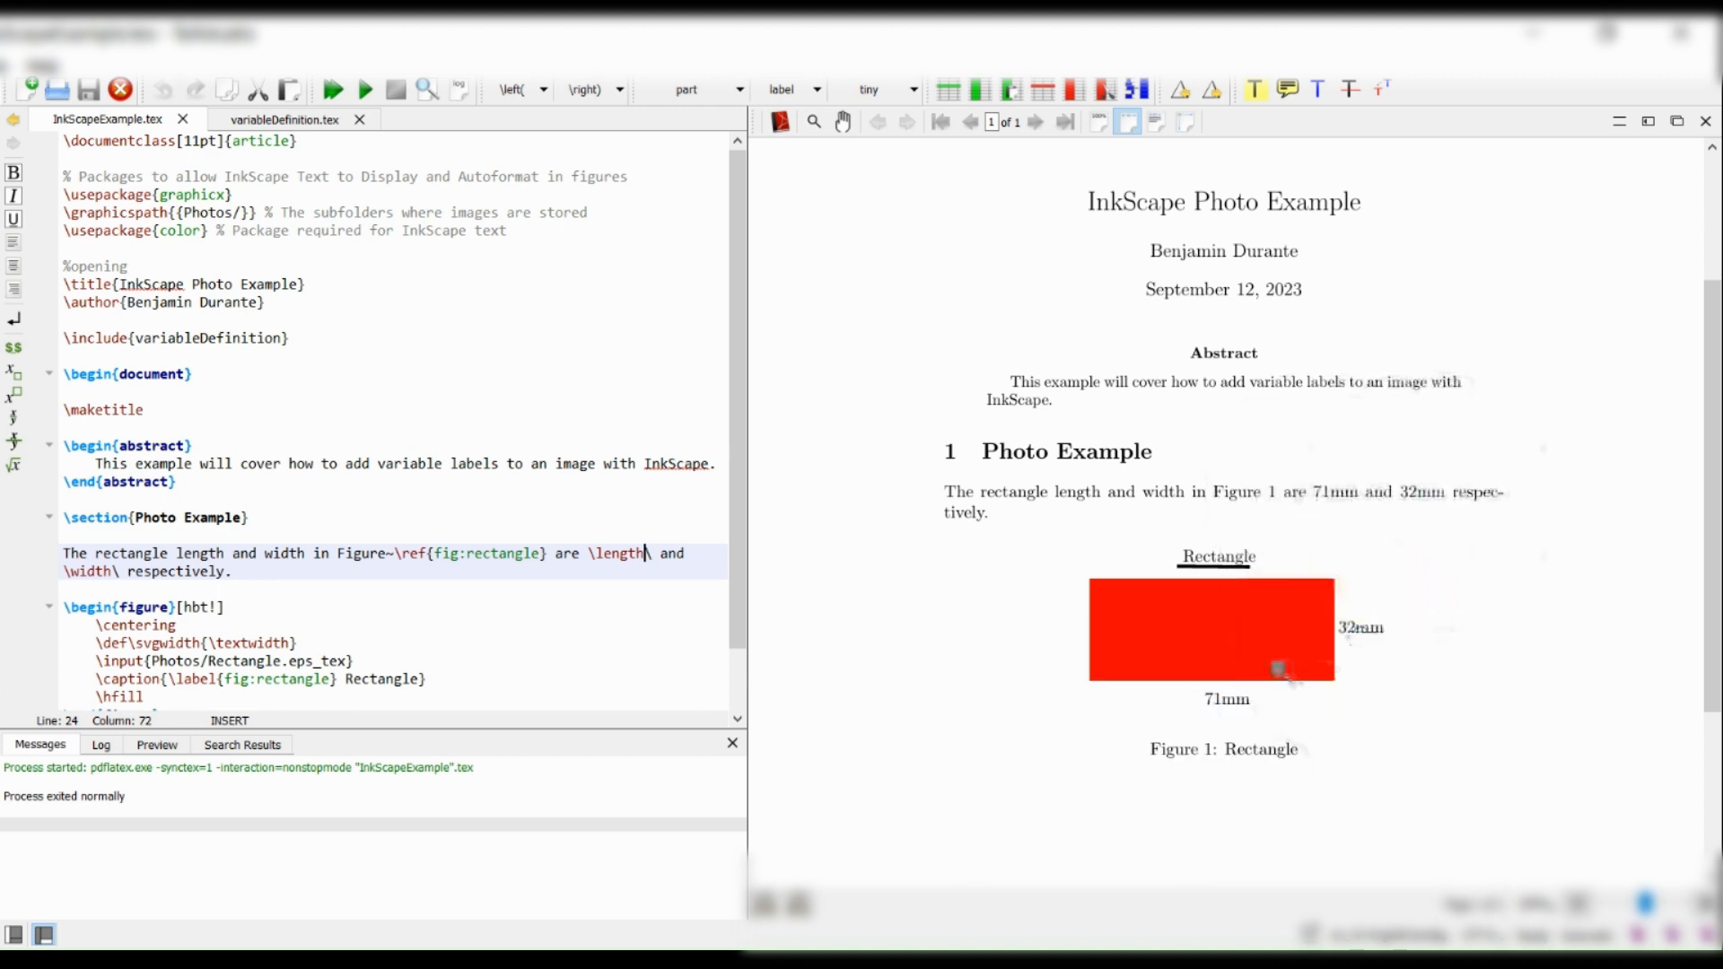
# Set \width to 30mm and \length to 70mm in variableDefinition.tex, recompile, and return to InkScapeExample.tex.
pyautogui.click(250, 121)
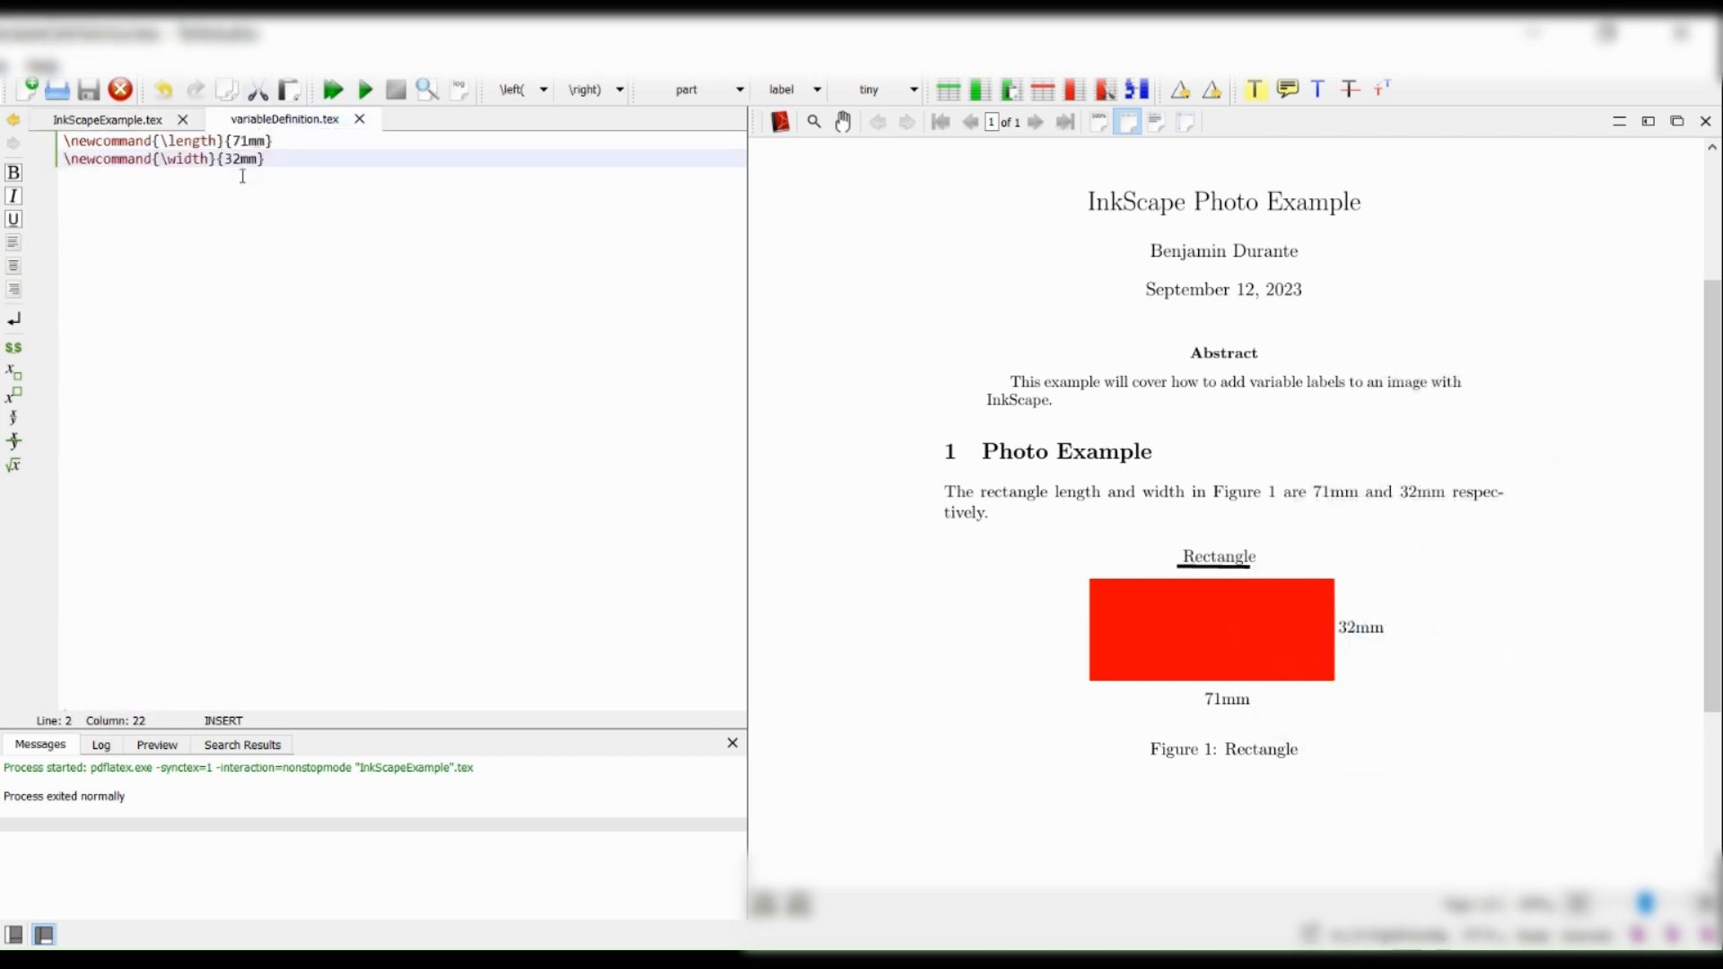
pyautogui.press('BackSpace')
pyautogui.write('0')
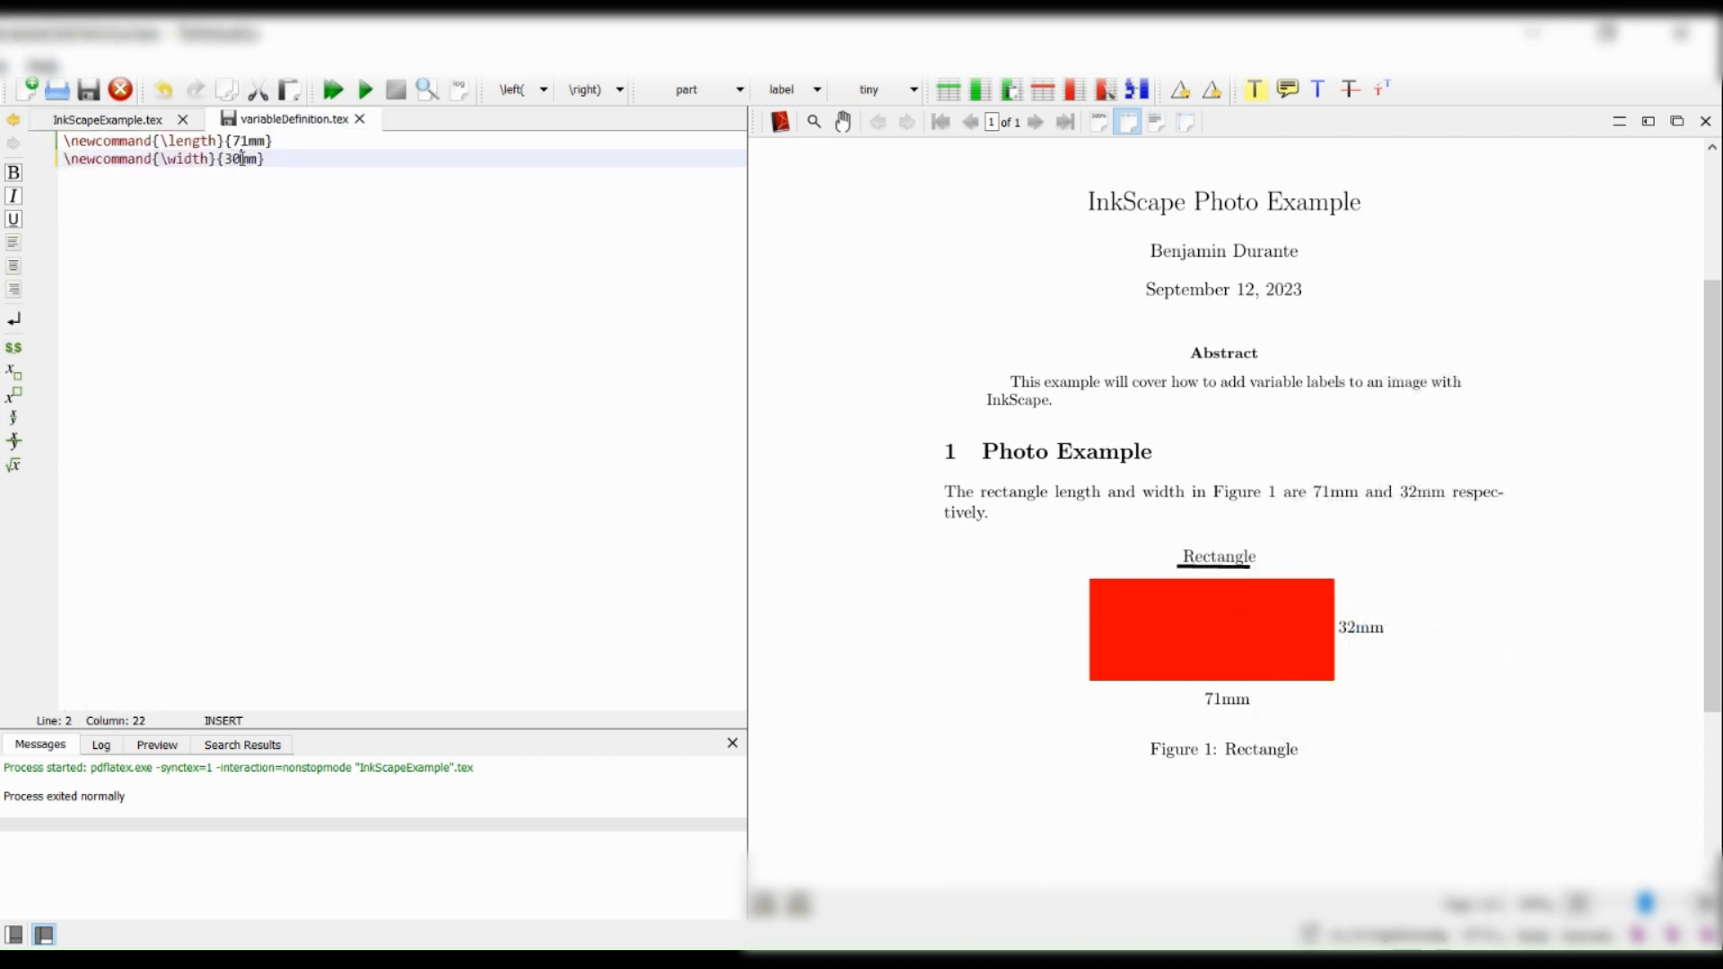
pyautogui.click(249, 141)
pyautogui.press('Delete')
pyautogui.write('0')
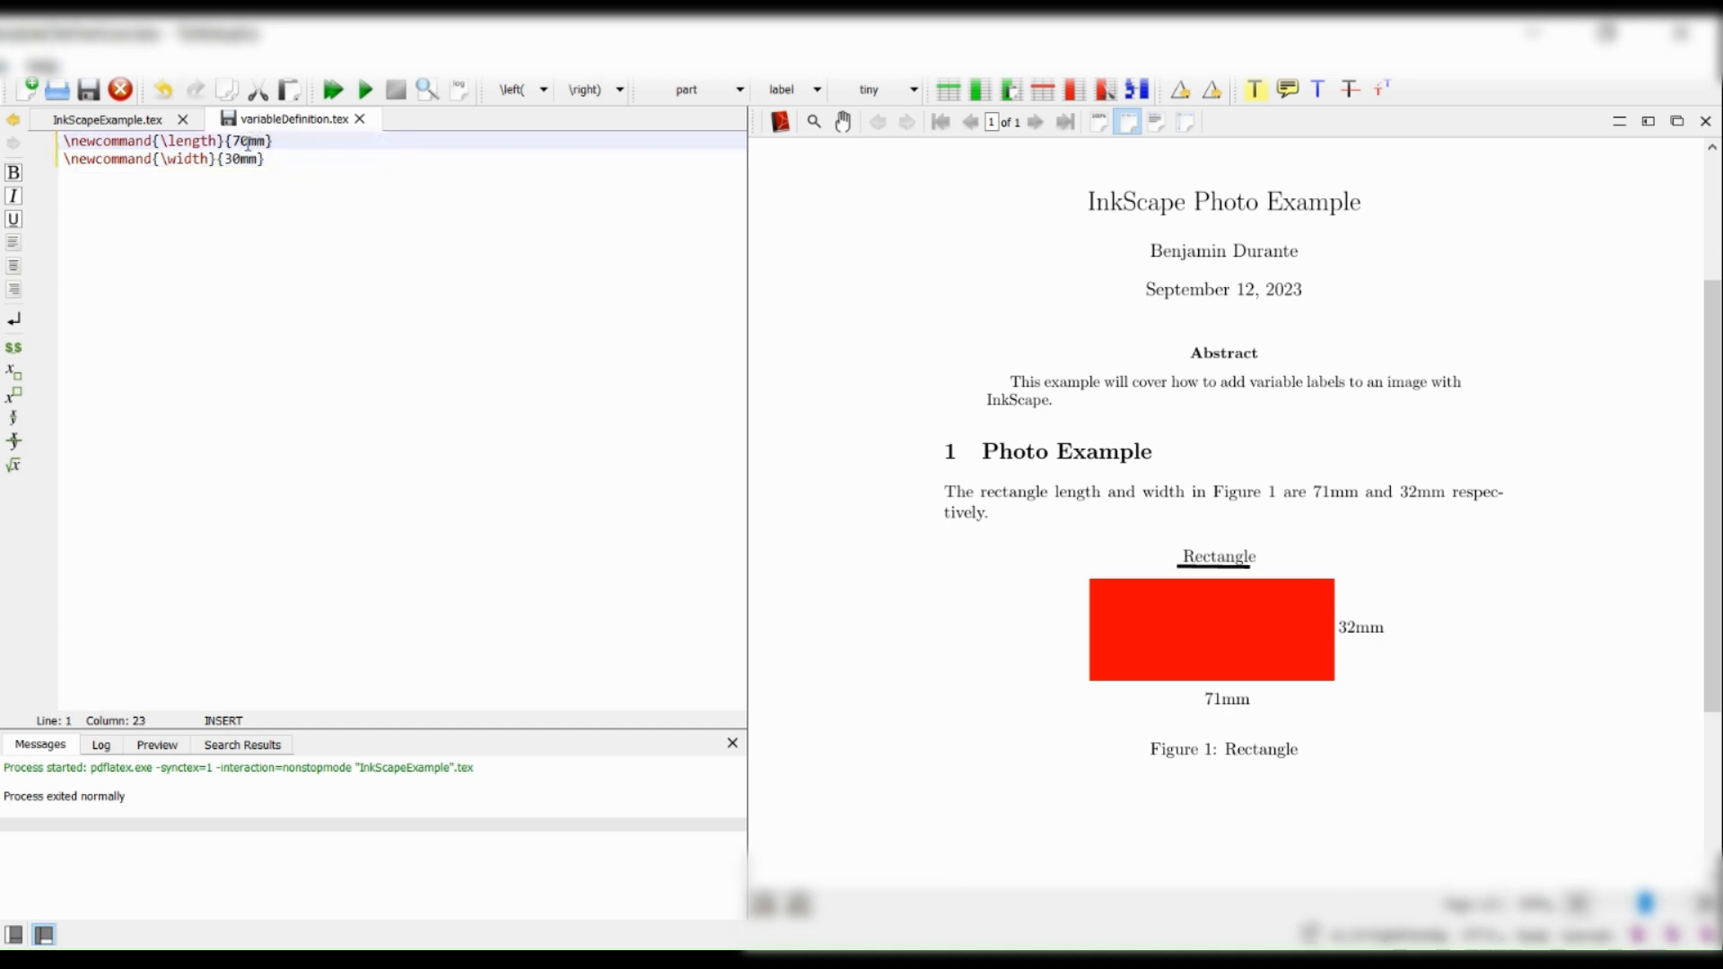
pyautogui.press('F5')
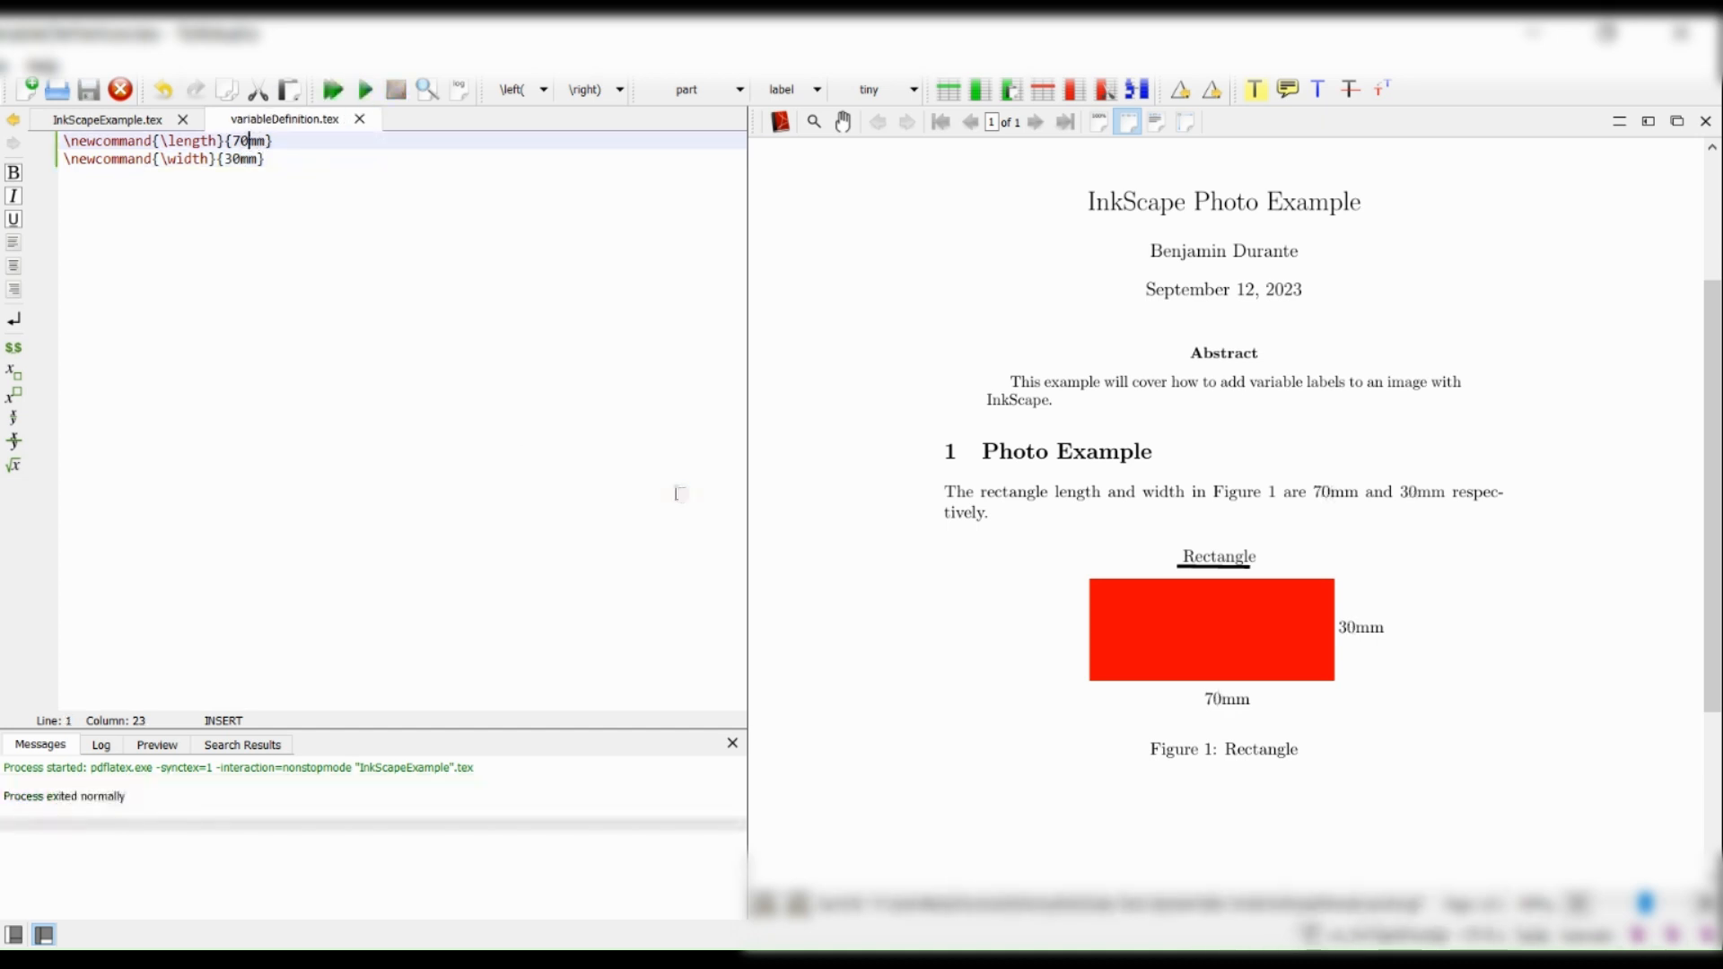
pyautogui.click(114, 122)
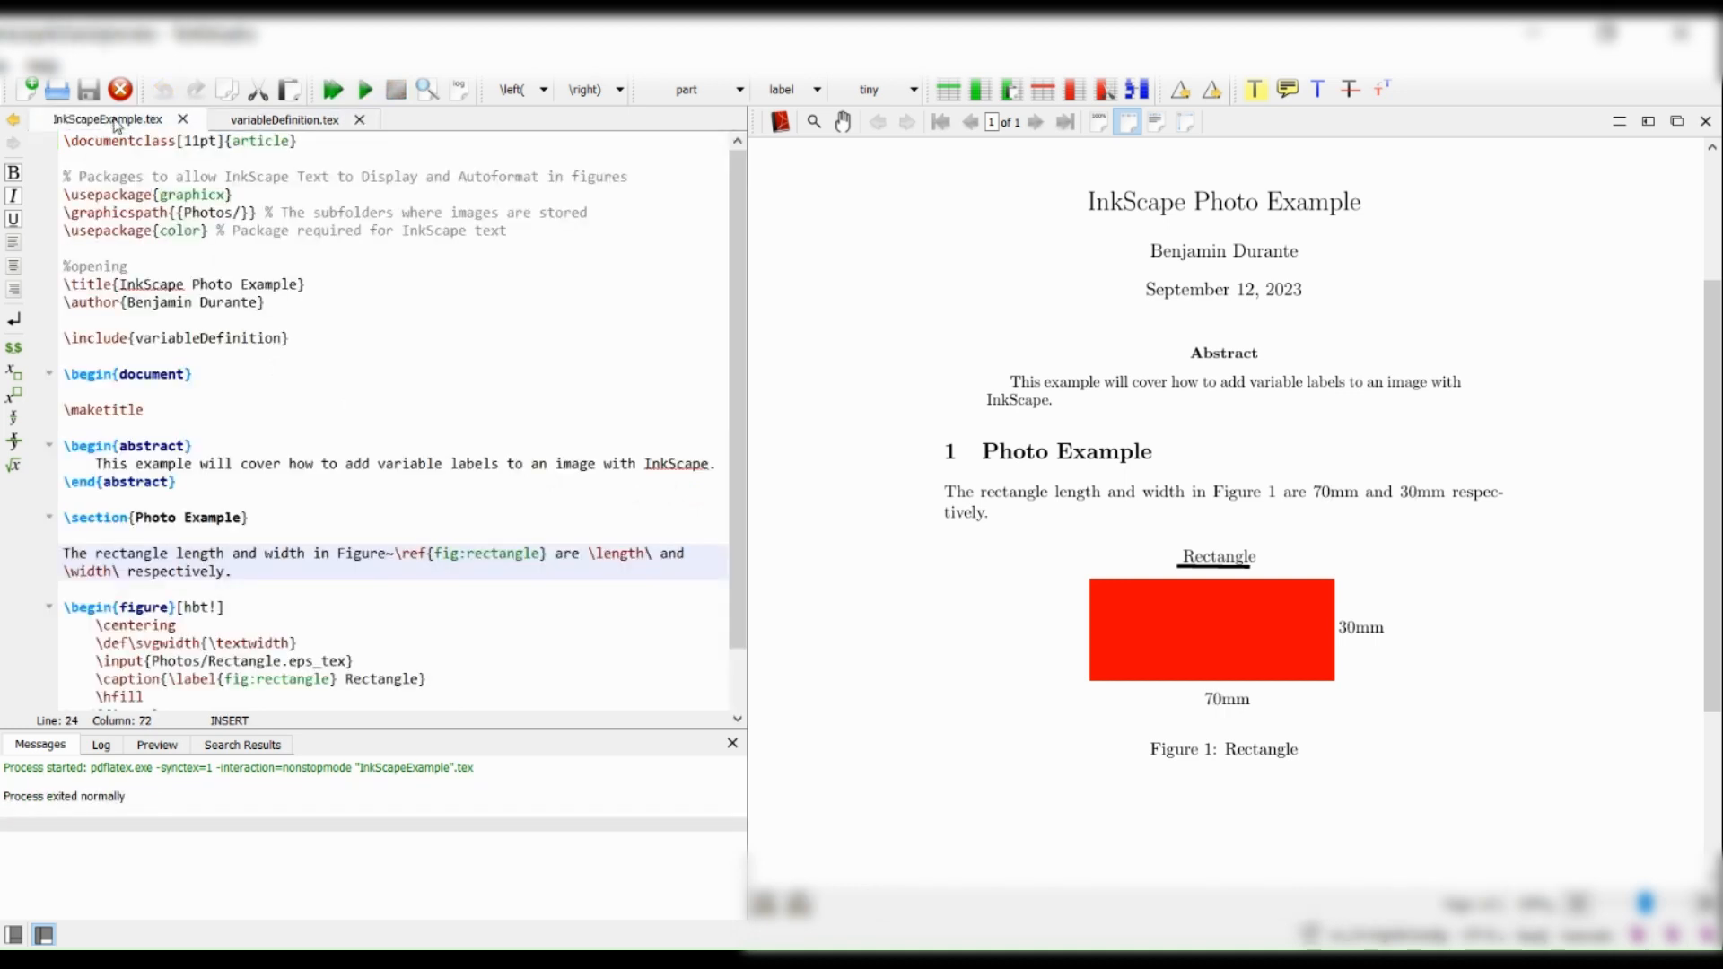